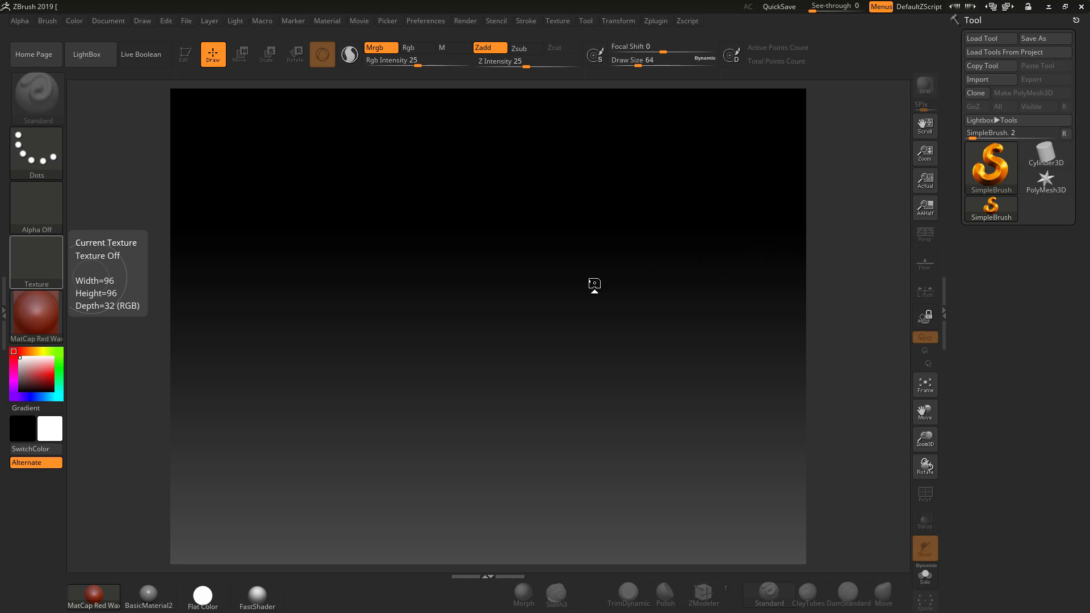
Place a Cylinder3D primitive on the canvas and make it editable.
click(991, 167)
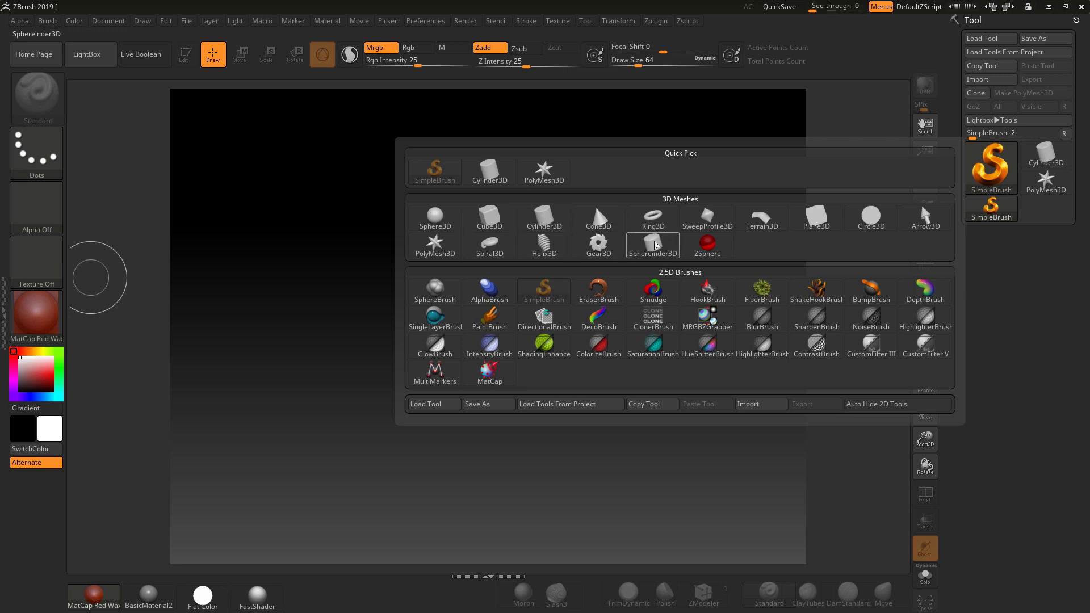
click(550, 218)
drag(484, 292, 487, 425)
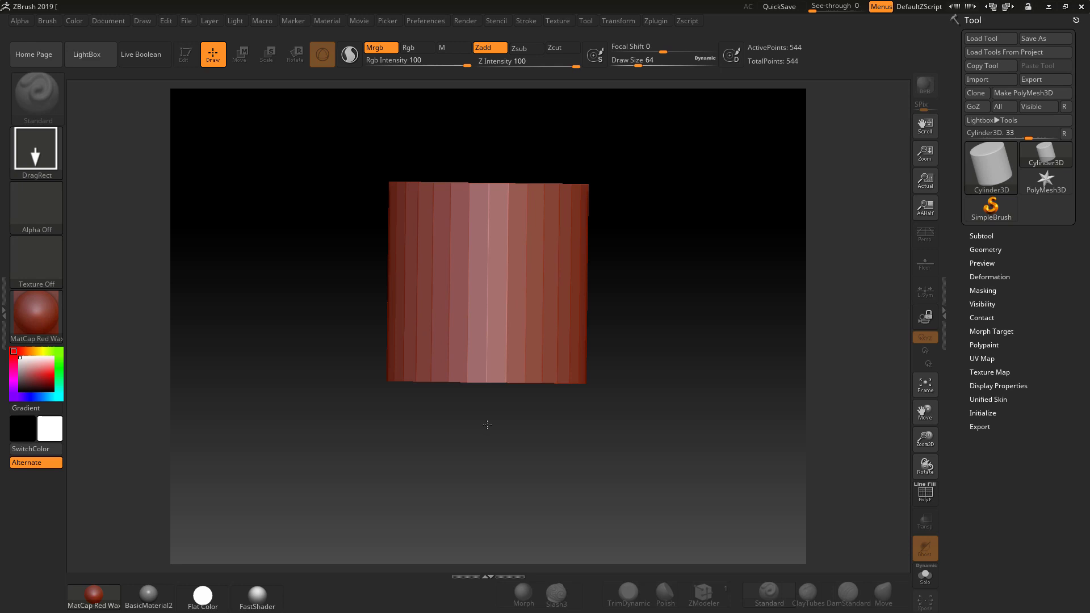
click(190, 56)
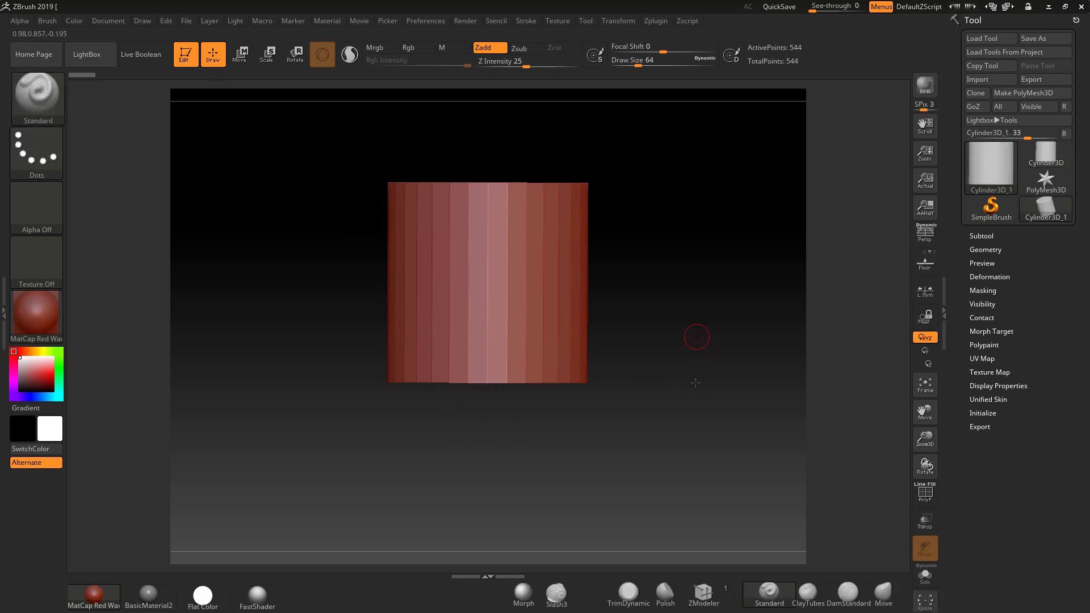
Set the cylinder's HDivide to 13 and VDivide to 3, with its polygon wireframe displayed.
drag(696, 383, 688, 407)
click(982, 412)
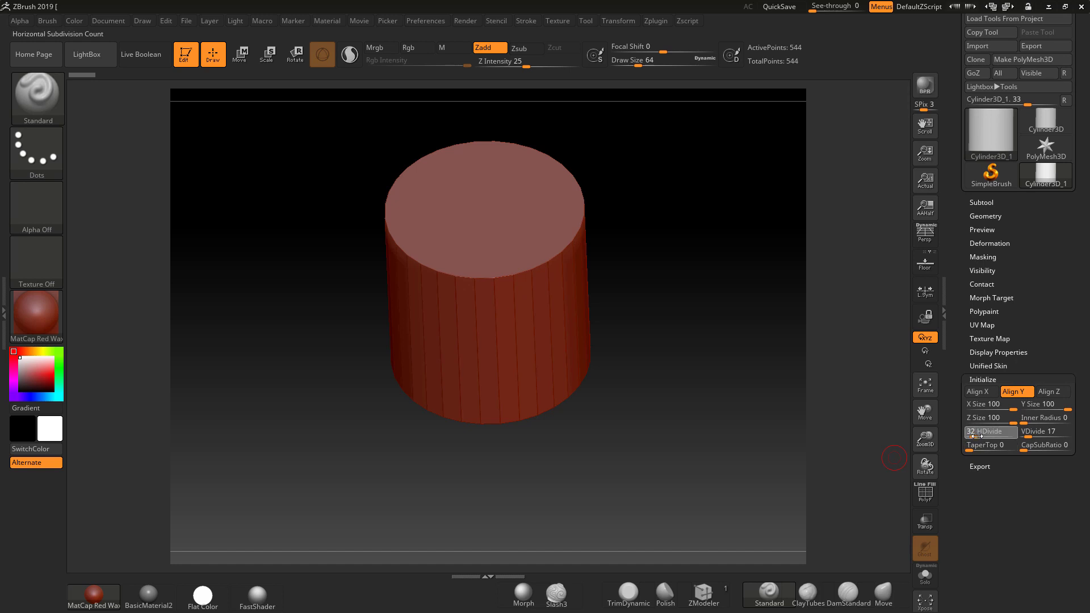
drag(973, 438, 971, 439)
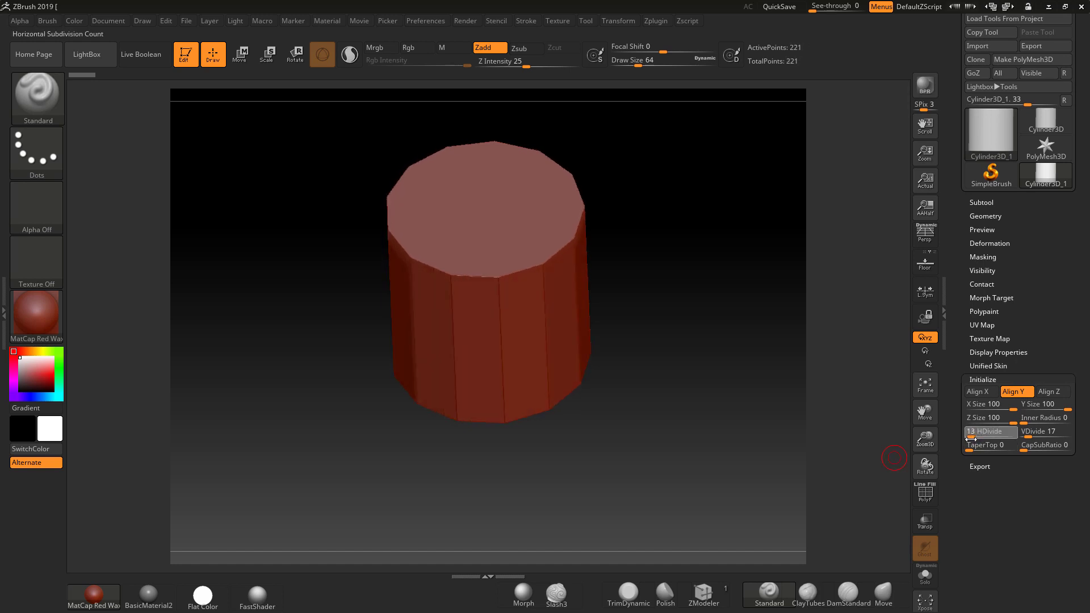
click(925, 492)
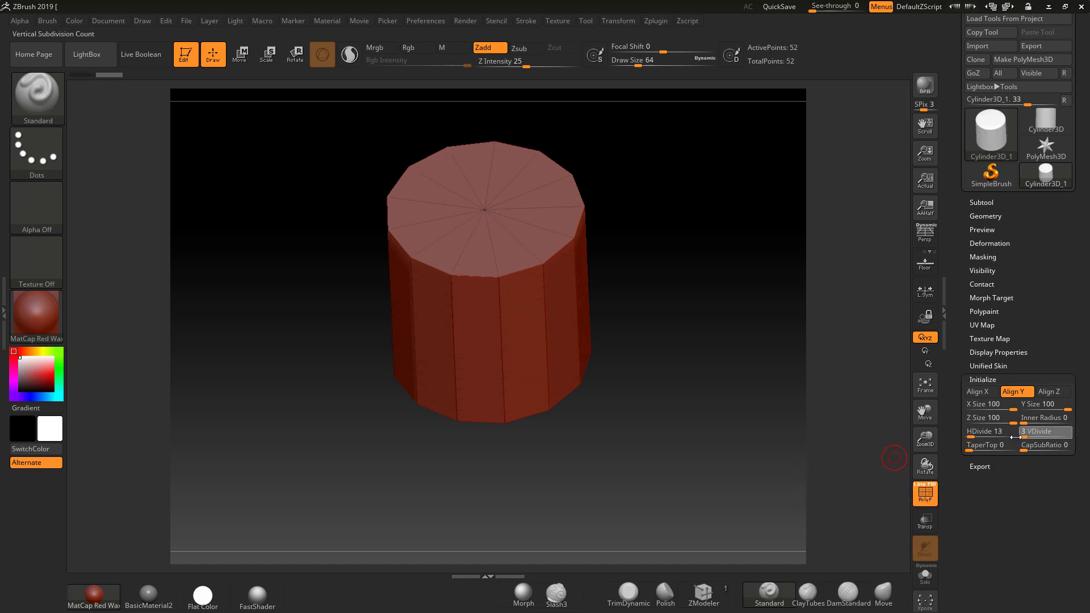
click(1015, 436)
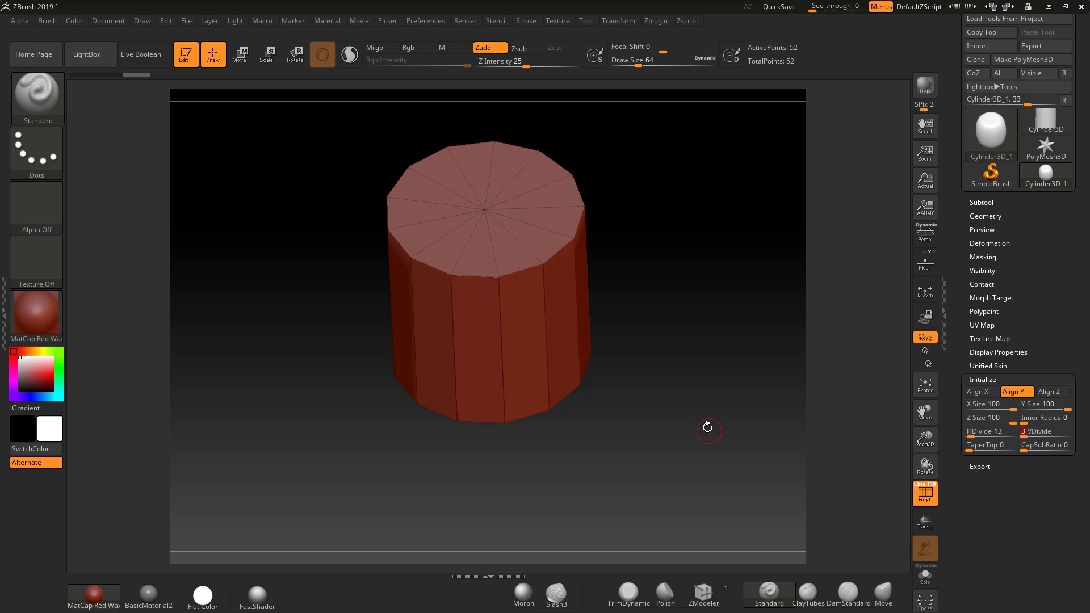
Convert the cylinder to a PolyMesh3D and scale it down along Y into a flat disc.
click(1034, 58)
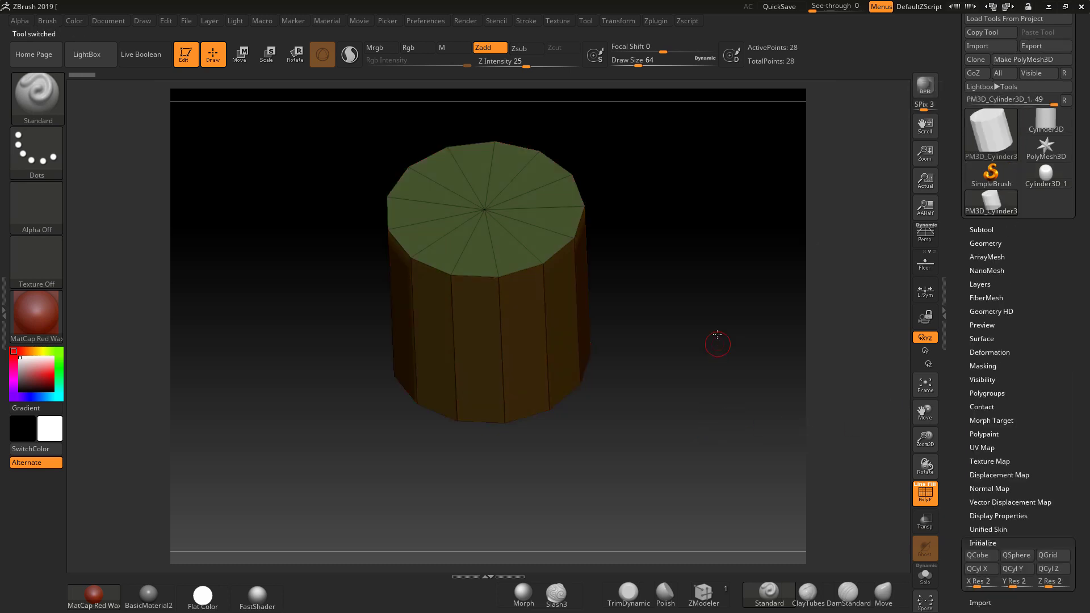
drag(718, 344, 672, 311)
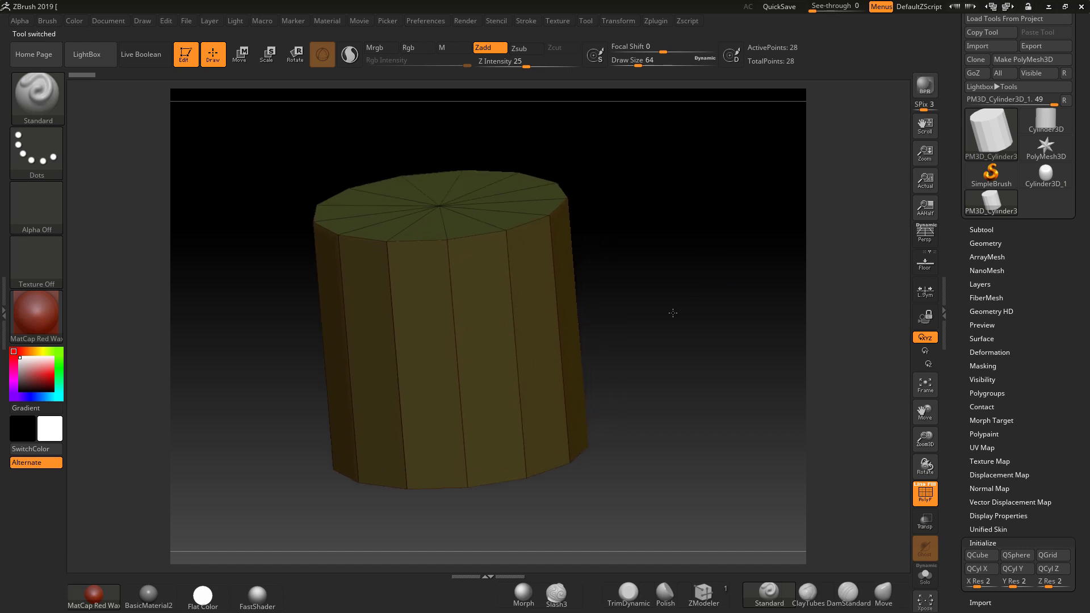
click(265, 63)
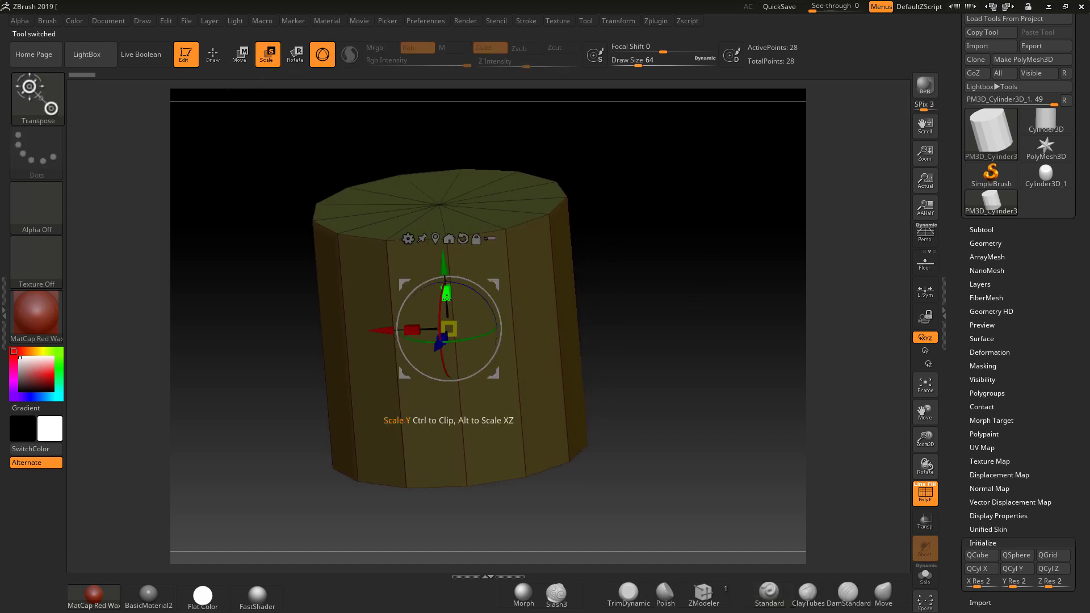
shift+drag(636, 293, 646, 296)
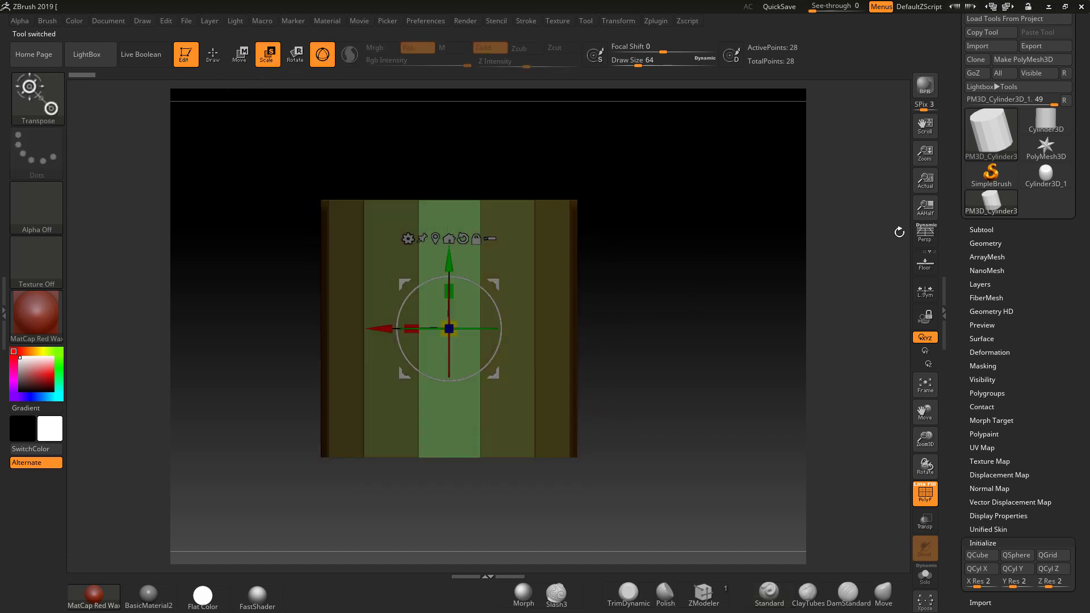
click(925, 234)
click(926, 234)
drag(449, 291, 469, 441)
drag(652, 328, 652, 423)
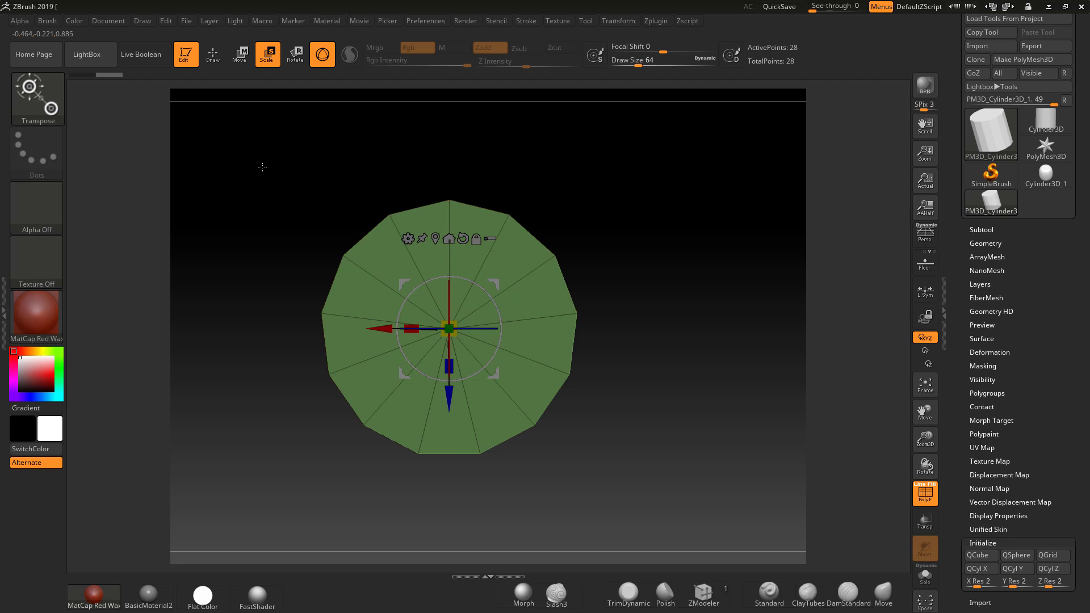
Bevel the disc's upper rim with the ZModeler brush, using the EdgeLoop Complete target and a single row.
key(q)
mouse_move(625, 377)
mouse_down()
mouse_move(623, 318)
mouse_move(567, 509)
mouse_up()
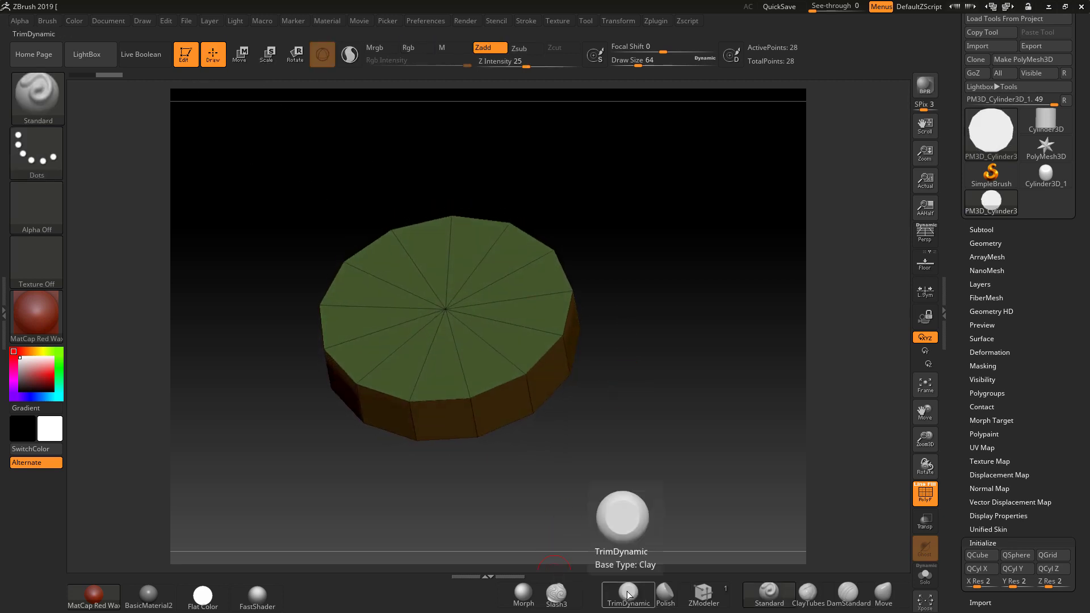
click(704, 592)
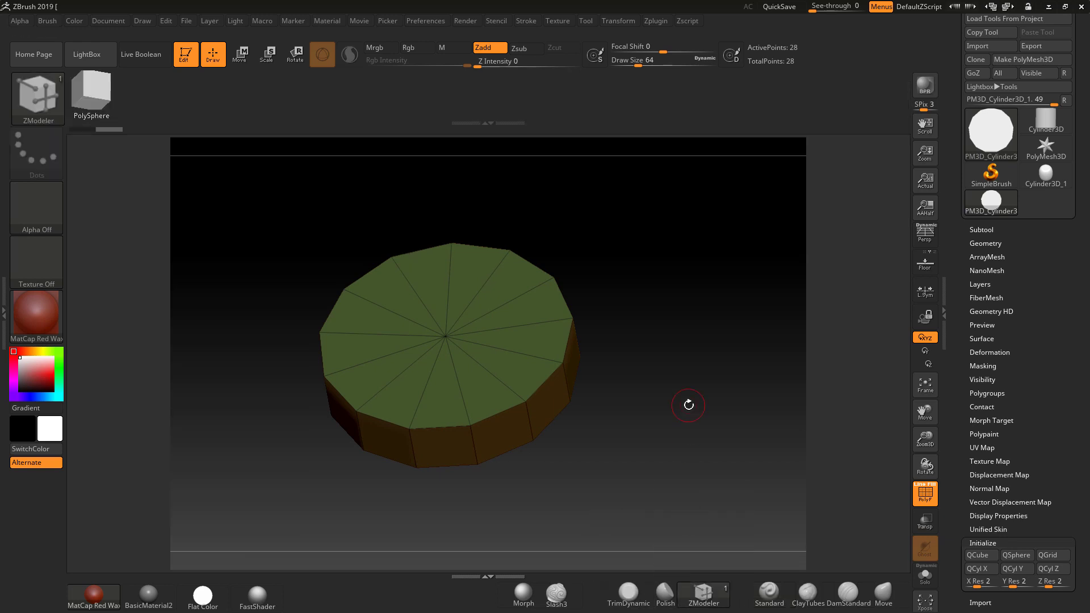
key(space)
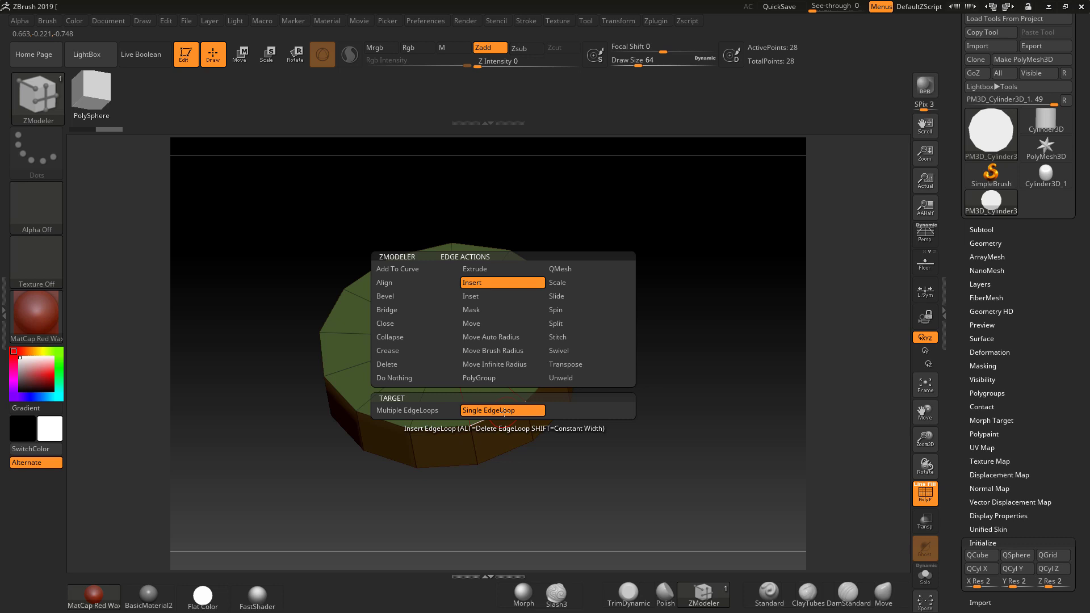
click(392, 296)
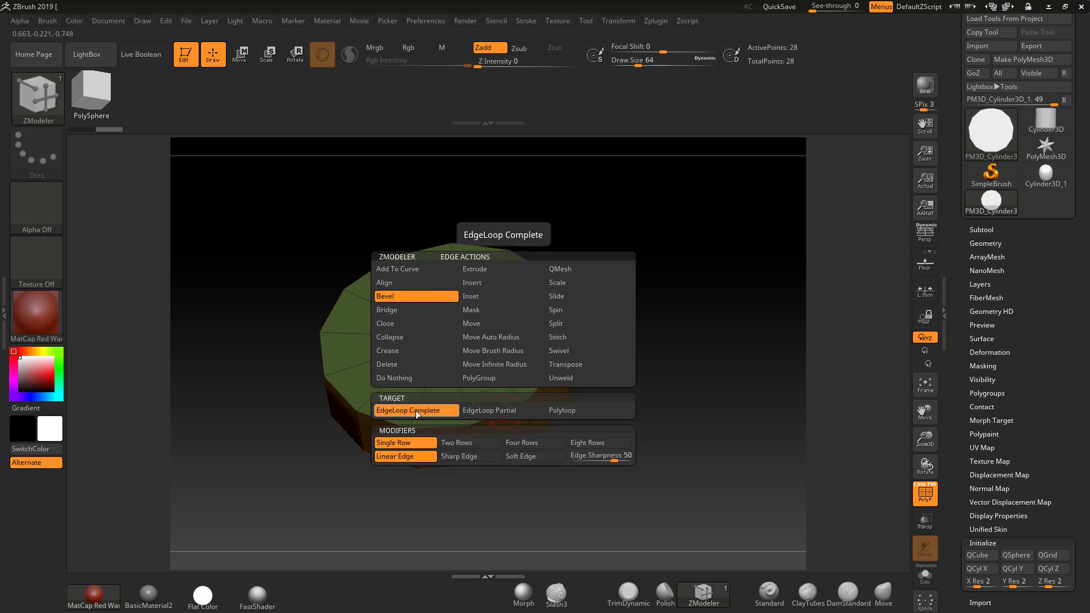
drag(494, 420, 511, 412)
Insert a single edge loop around the disc's side wall, close to its lower edge.
drag(631, 465, 643, 411)
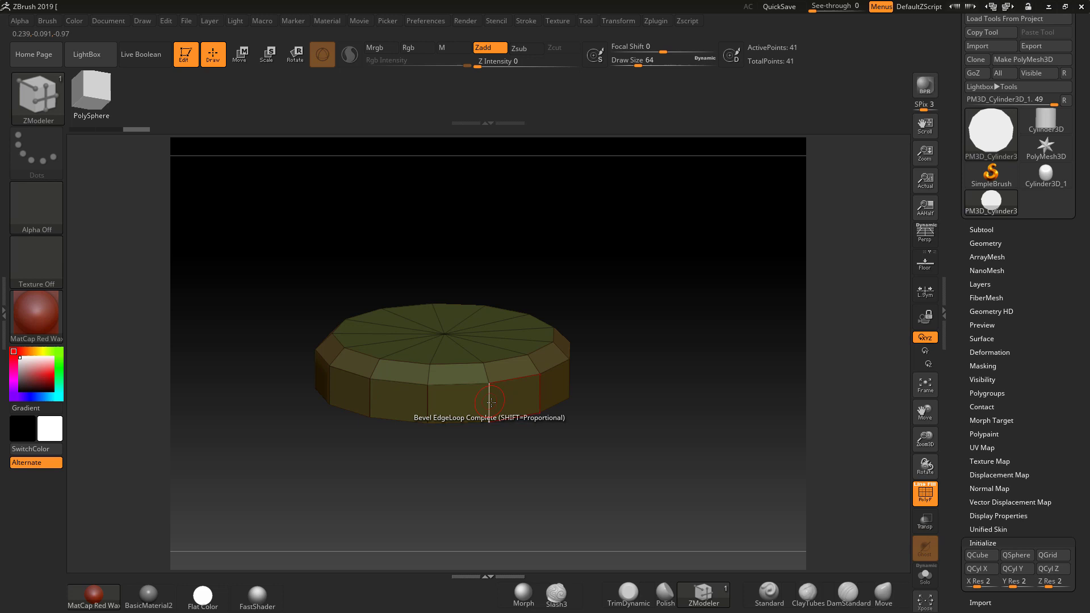
key(space)
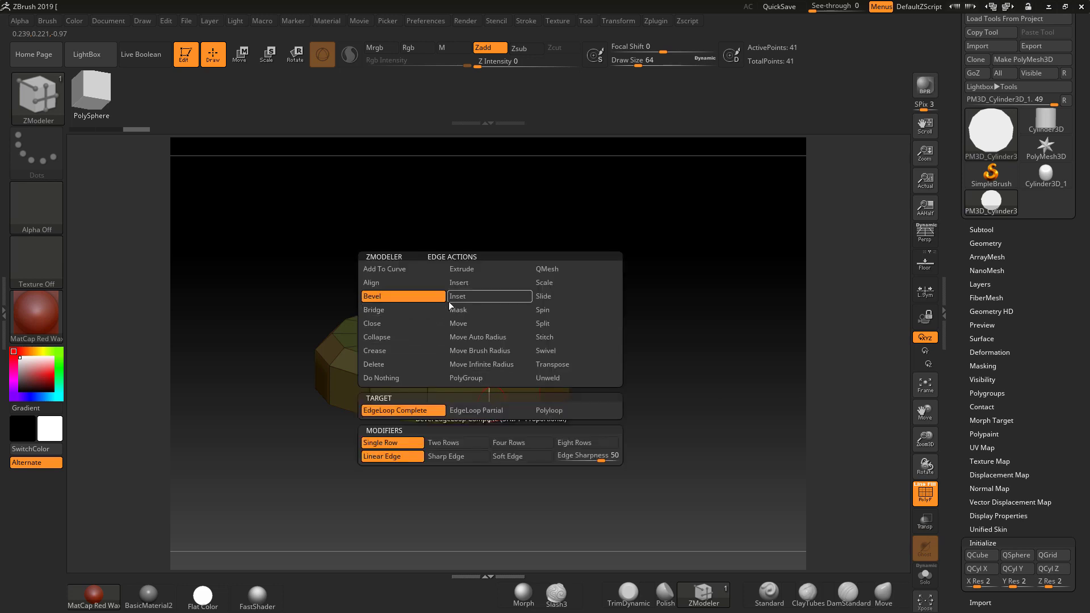
click(471, 283)
click(495, 410)
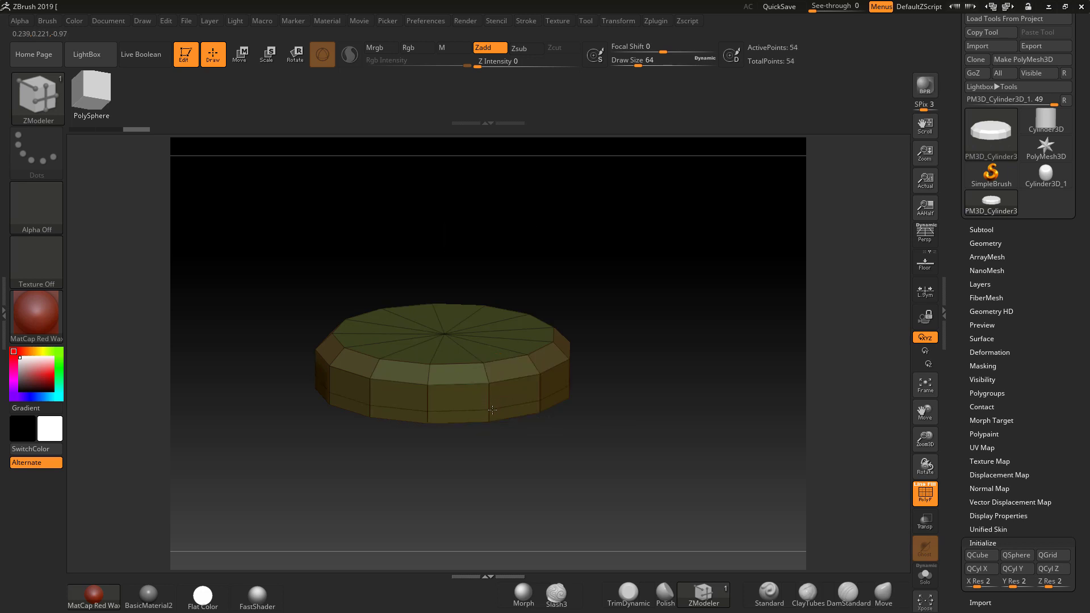
QMesh the narrow band at the disc's base outward into a flange, using the Polyloop & Polygroup target.
alt+drag(625, 441, 560, 409)
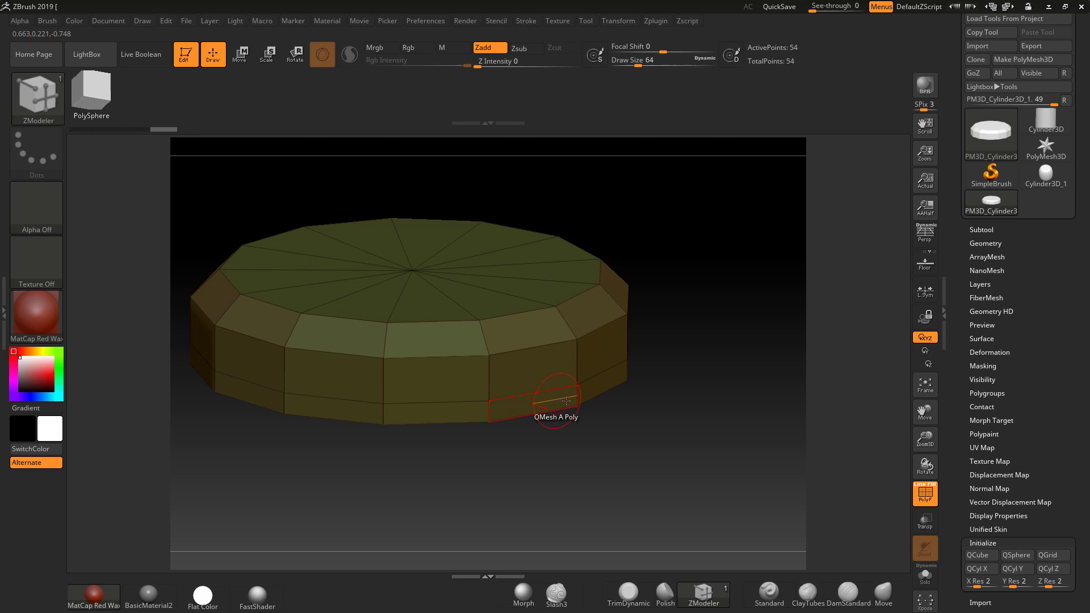
key(space)
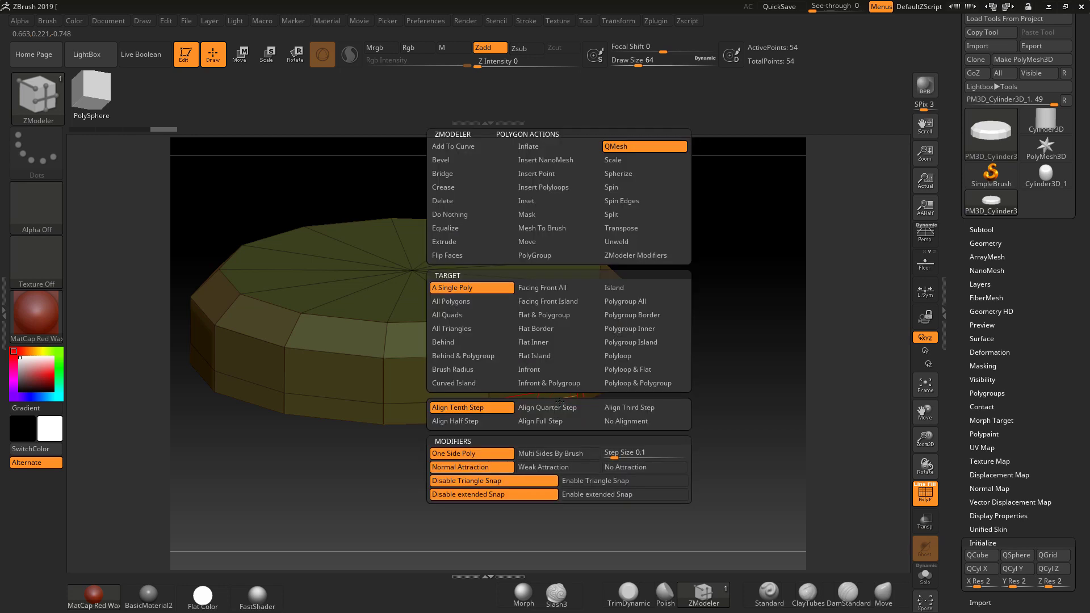
click(617, 384)
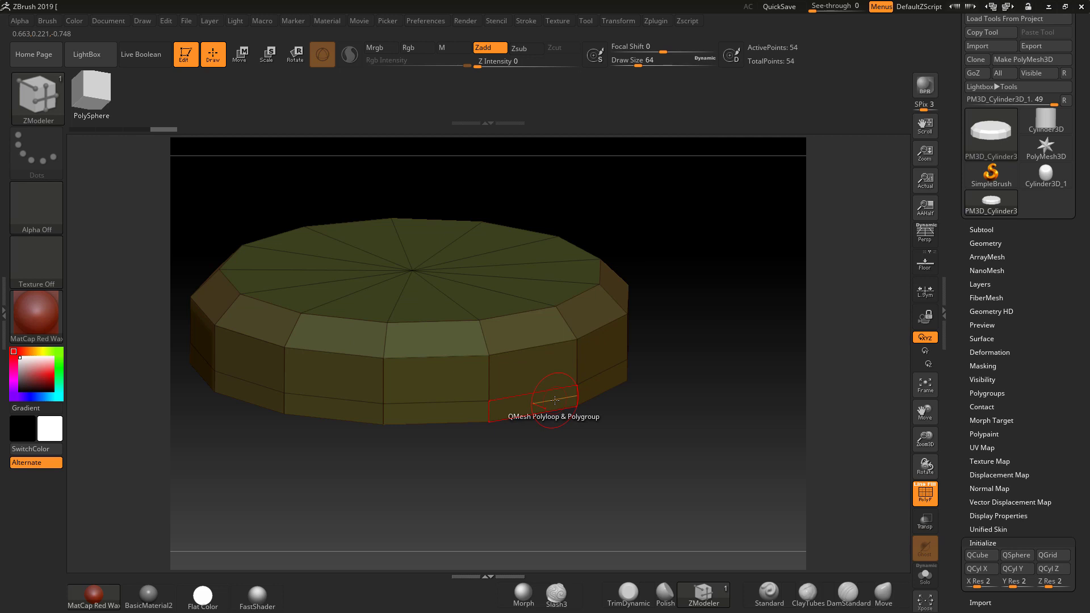
drag(555, 401, 613, 416)
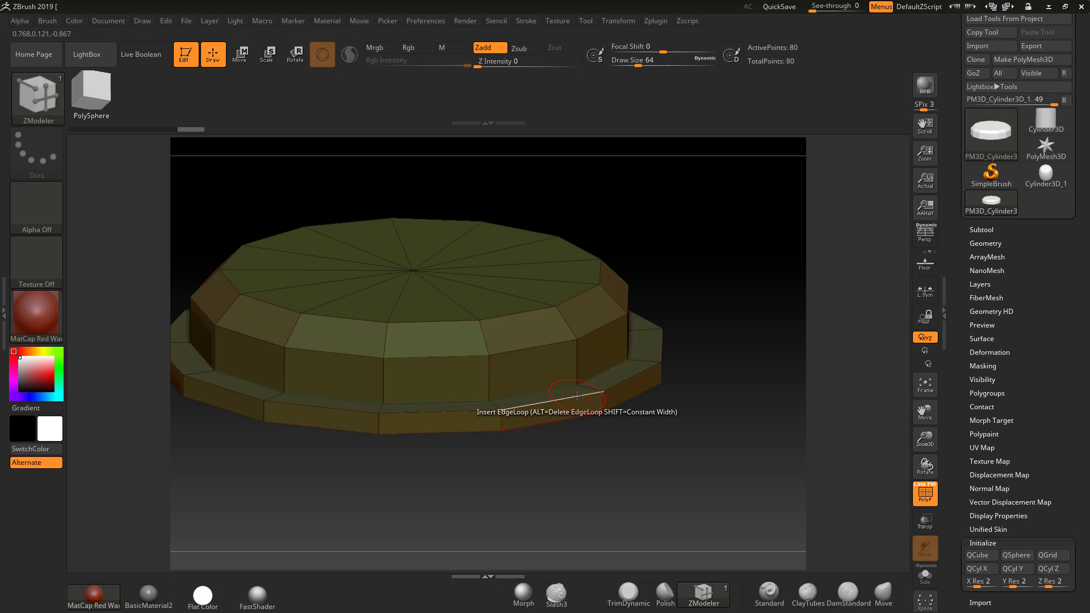
Add a narrow EdgeLoop Complete bevel along the flange's upper outer edge.
key(space)
click(481, 296)
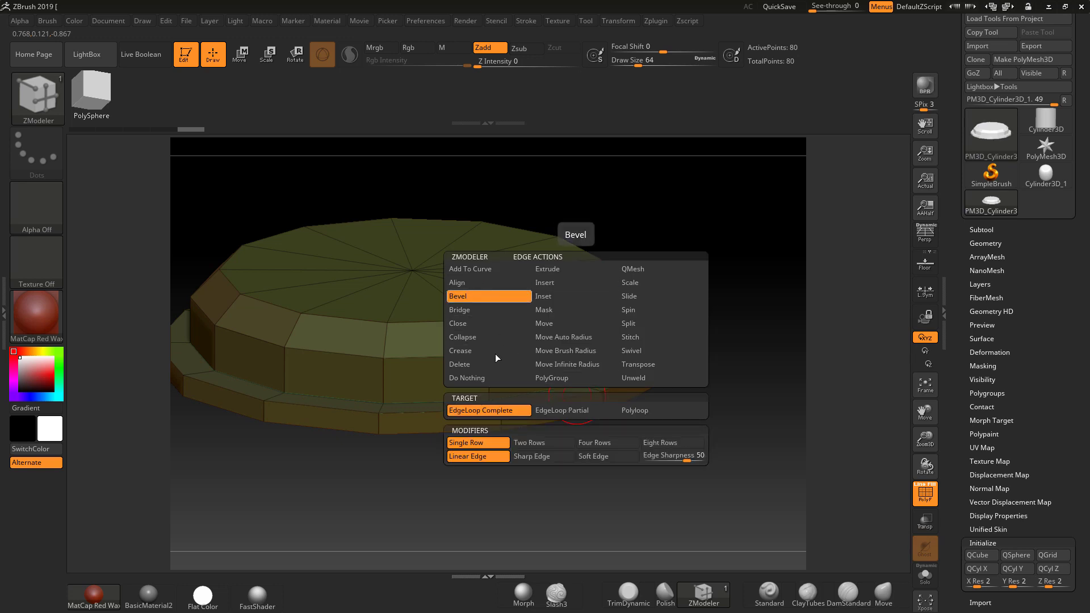
drag(560, 399, 567, 402)
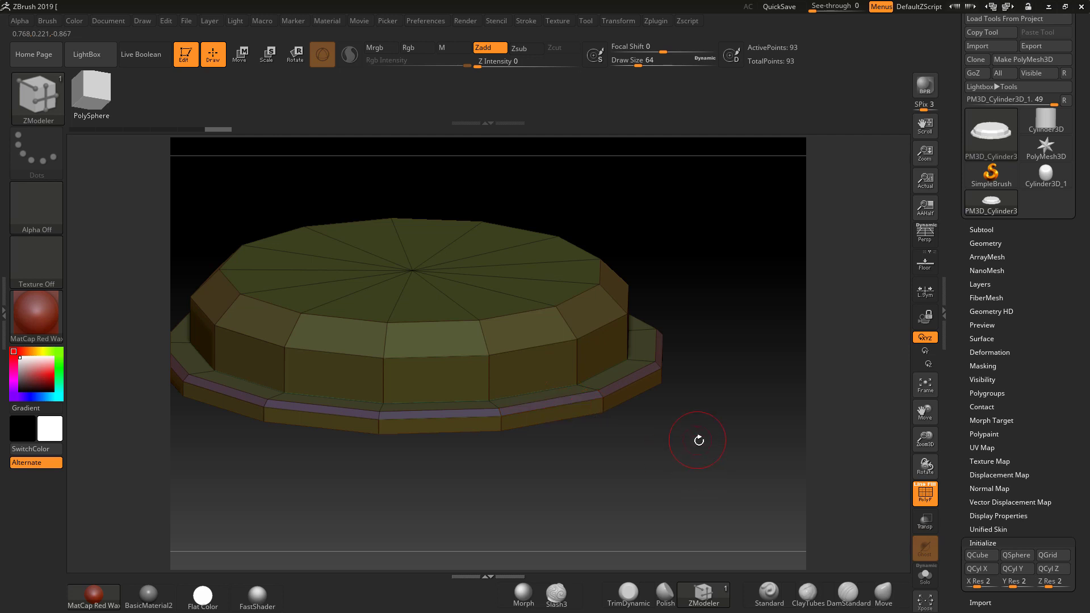
Try deleting alternate radial edges on the disc's round top face, and undo the deletions.
drag(698, 440, 687, 486)
alt+drag(713, 414, 660, 423)
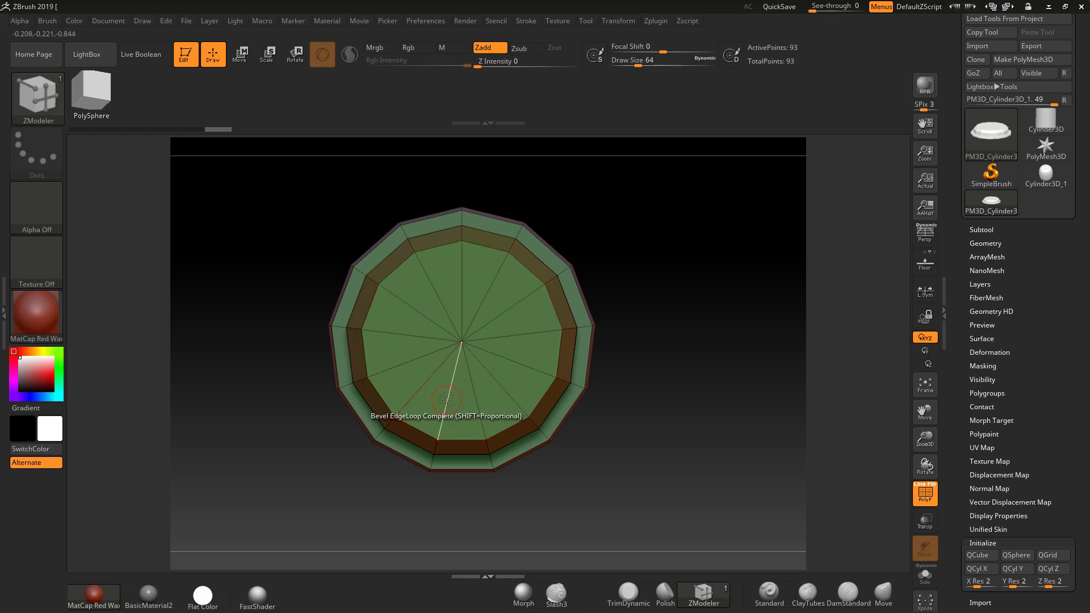
key(space)
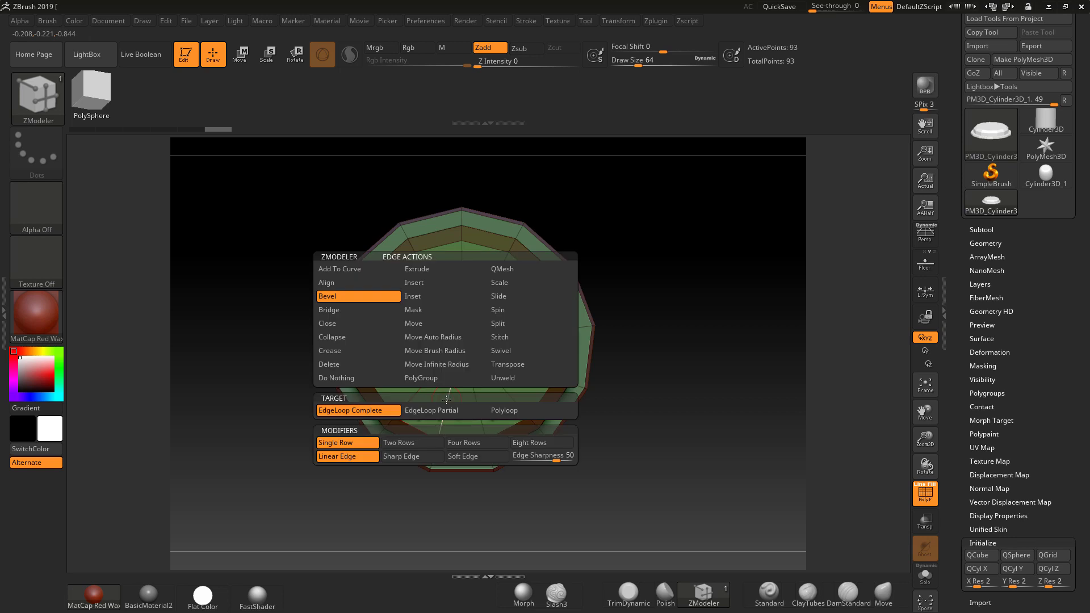
click(360, 363)
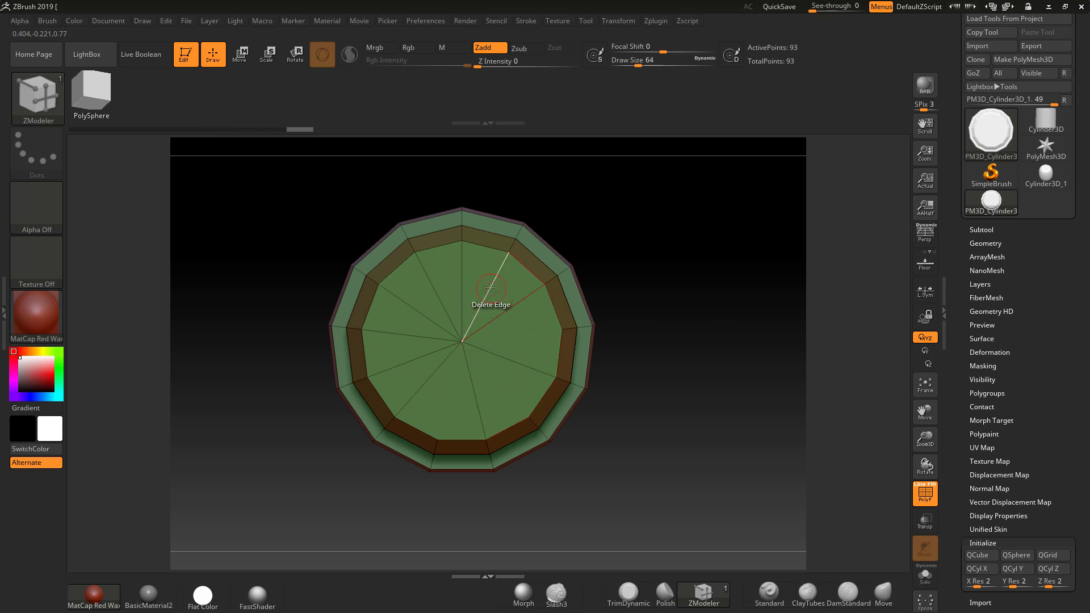
click(404, 334)
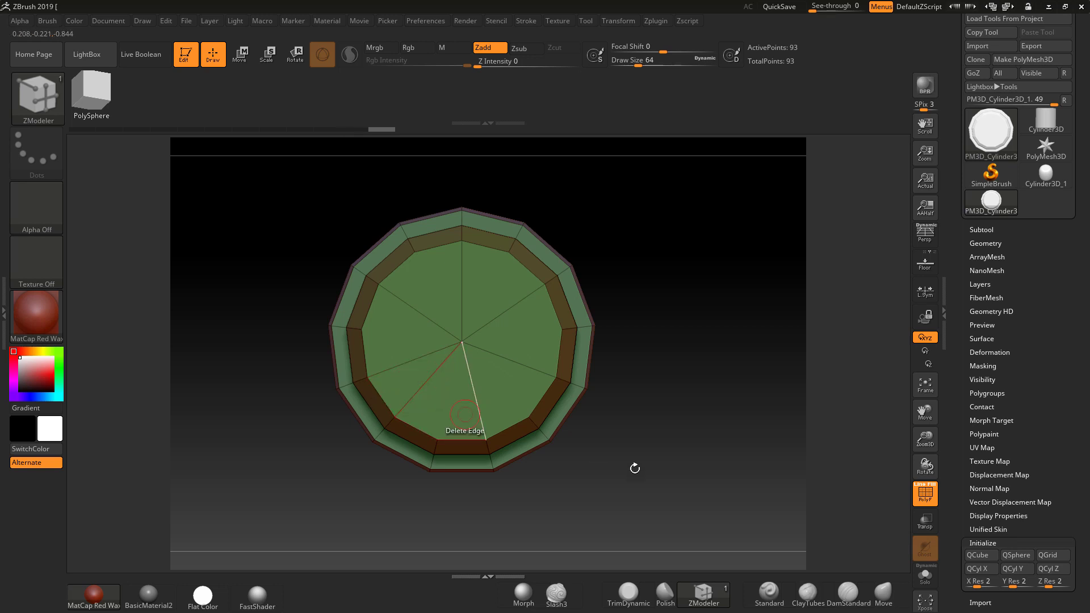
drag(662, 450, 665, 425)
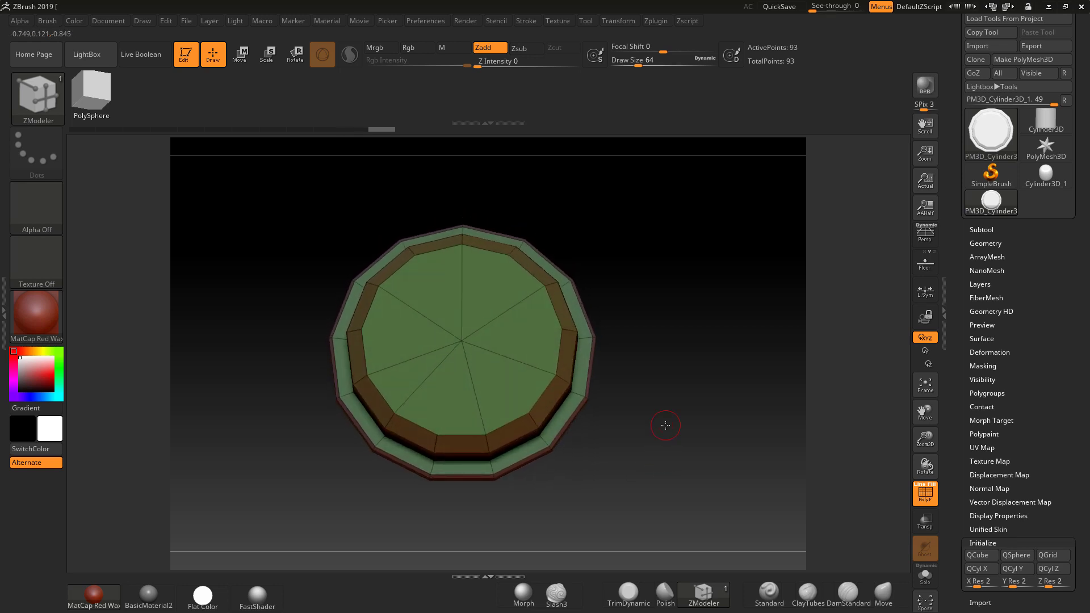
key(f)
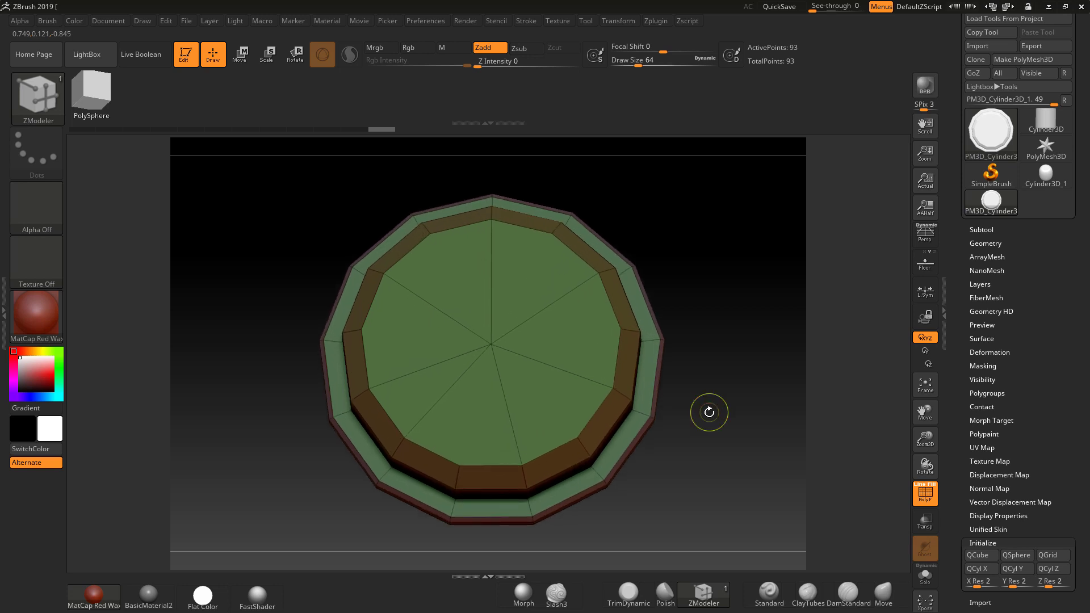
key(ctrl)
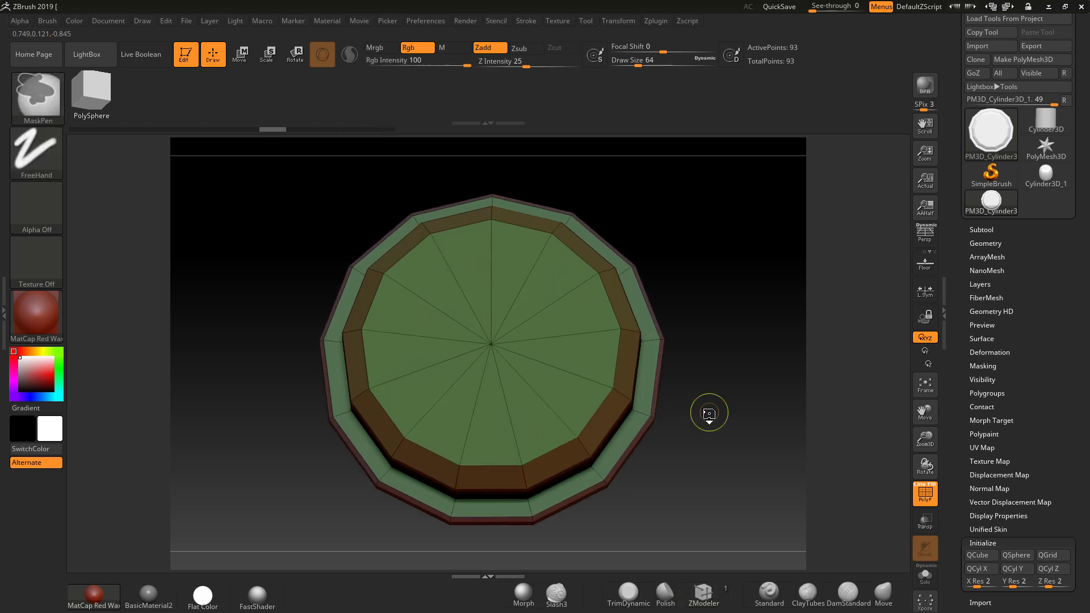
mouse_move(713, 409)
mouse_down()
mouse_move(710, 423)
mouse_move(717, 418)
mouse_up()
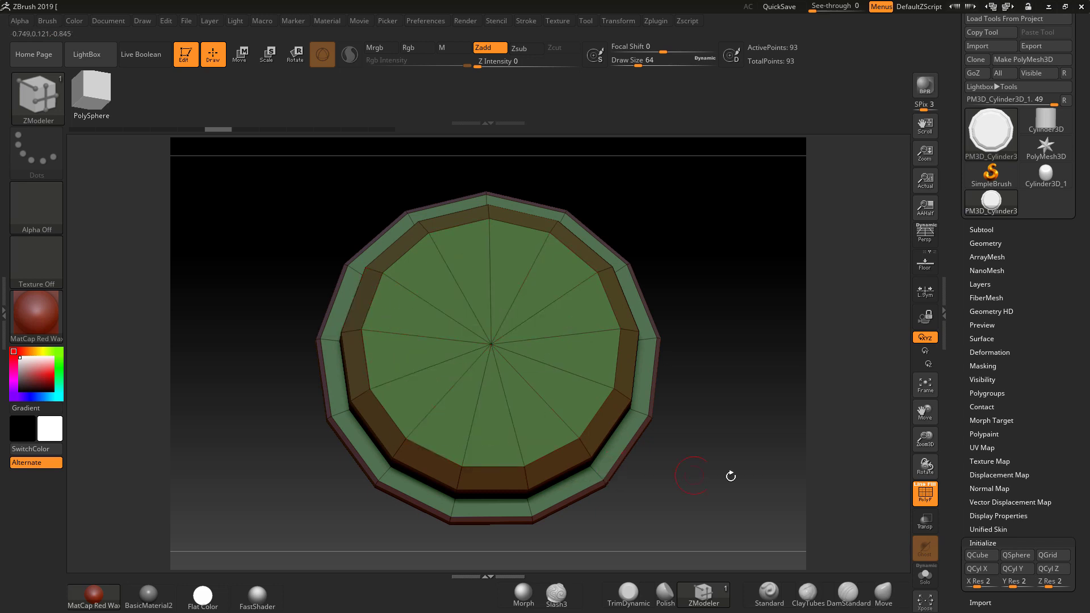
Switch from the disc to a new Cube3D primitive as the base for a separate shape.
drag(731, 475, 703, 389)
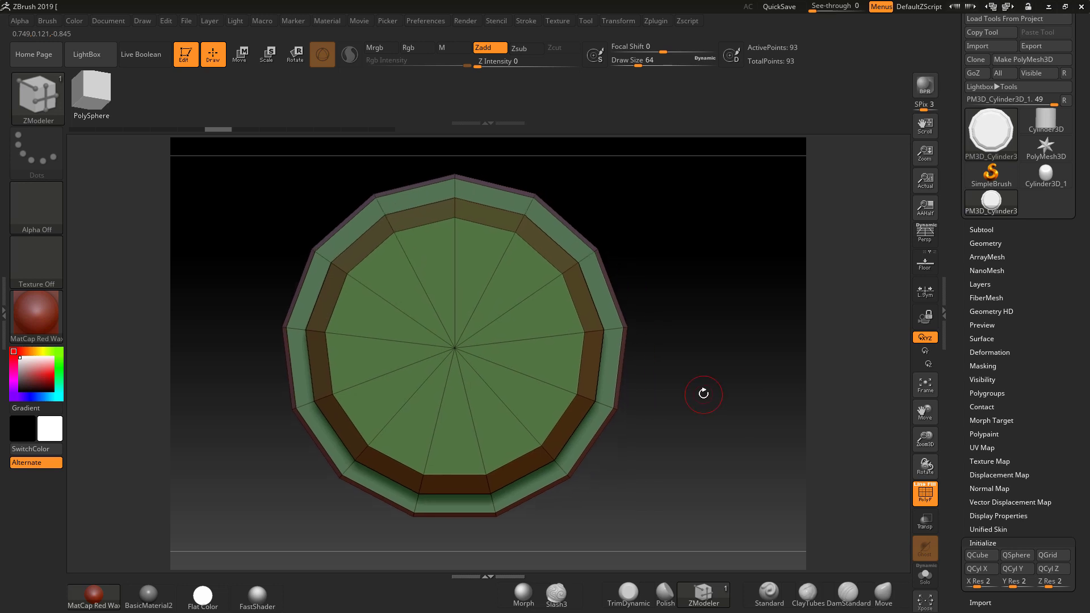
click(989, 145)
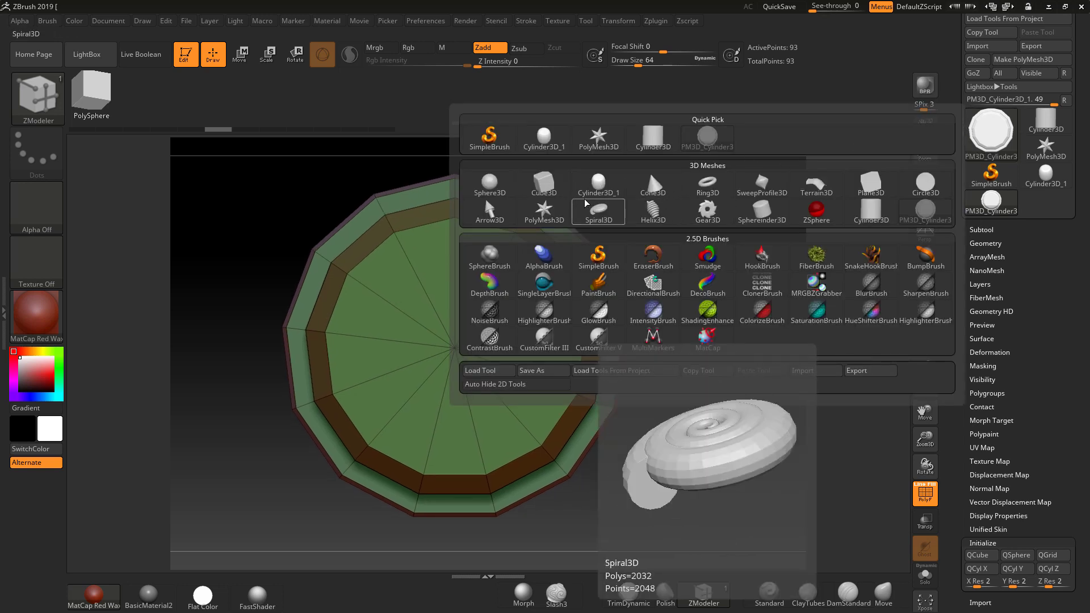
click(548, 185)
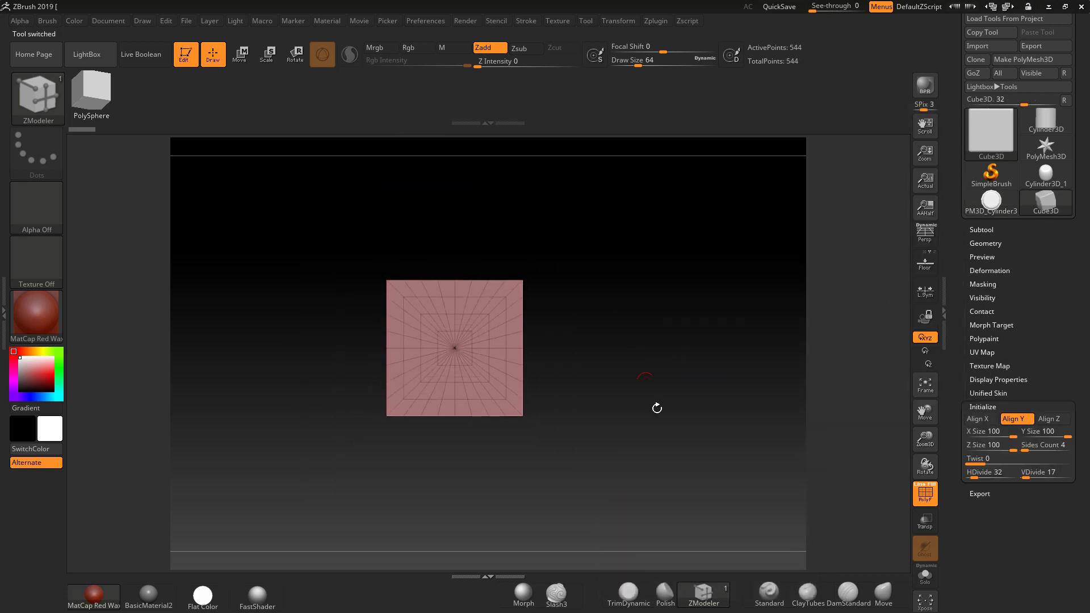
drag(654, 407, 655, 324)
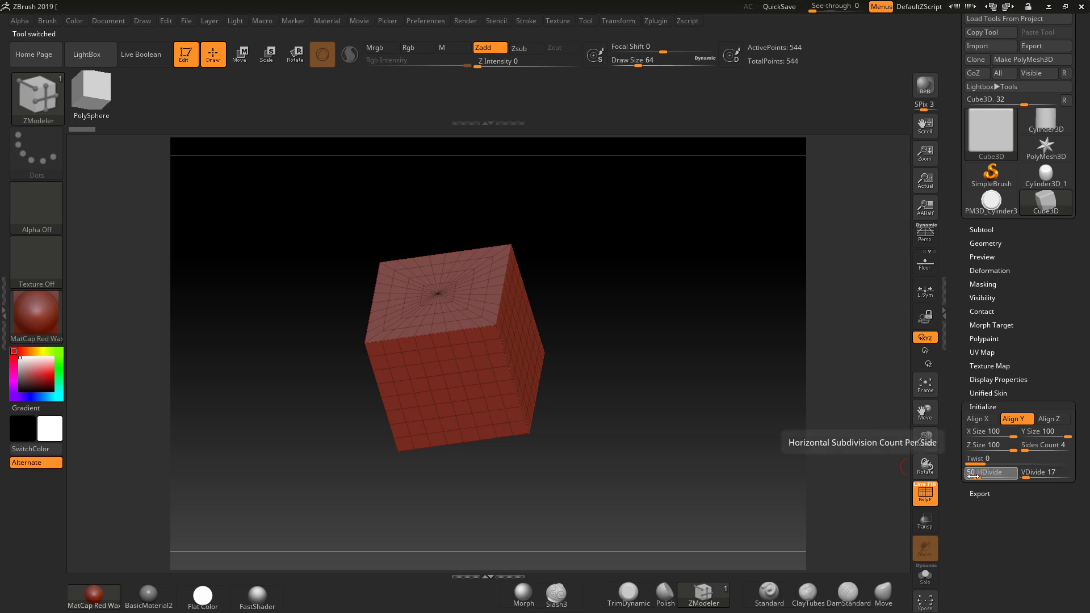
Set the cube's HDivide to 4 and VDivide to 5, and convert it to a PolyMesh3D.
drag(975, 478, 969, 478)
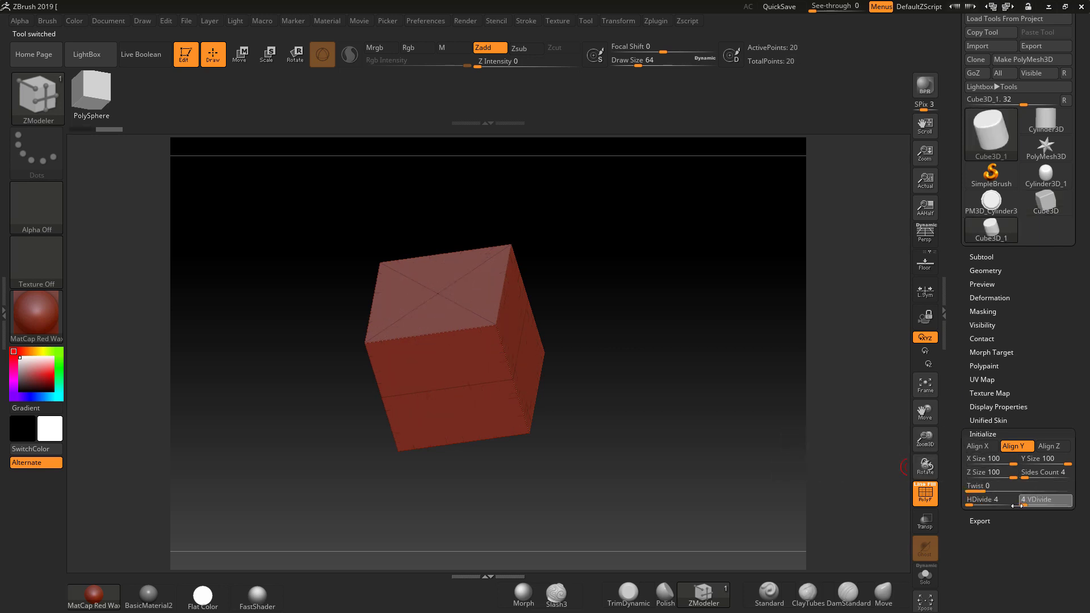
drag(759, 433, 771, 426)
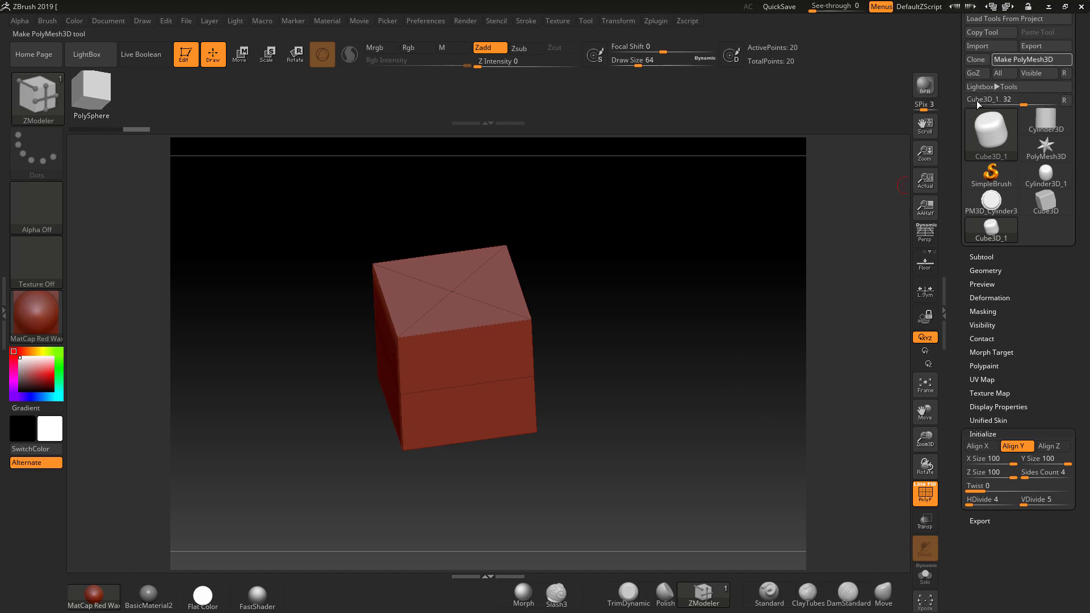
drag(649, 360, 621, 341)
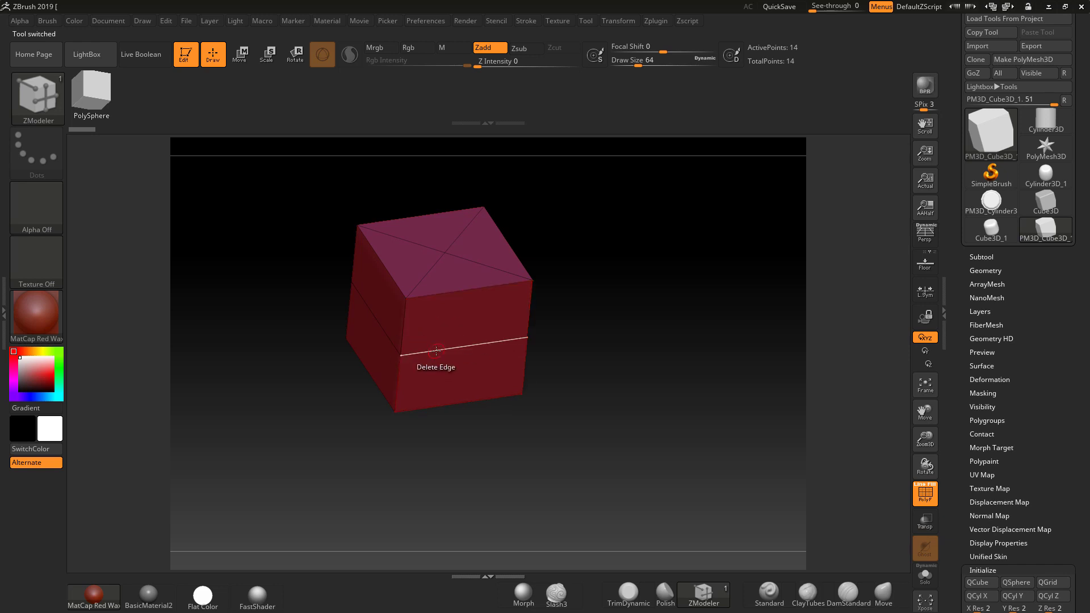
Delete the horizontal edge loop around the cube's middle, using the ZModeler edge action Delete with the EdgeLoop Complete target.
key(space)
key(space)
click(420, 410)
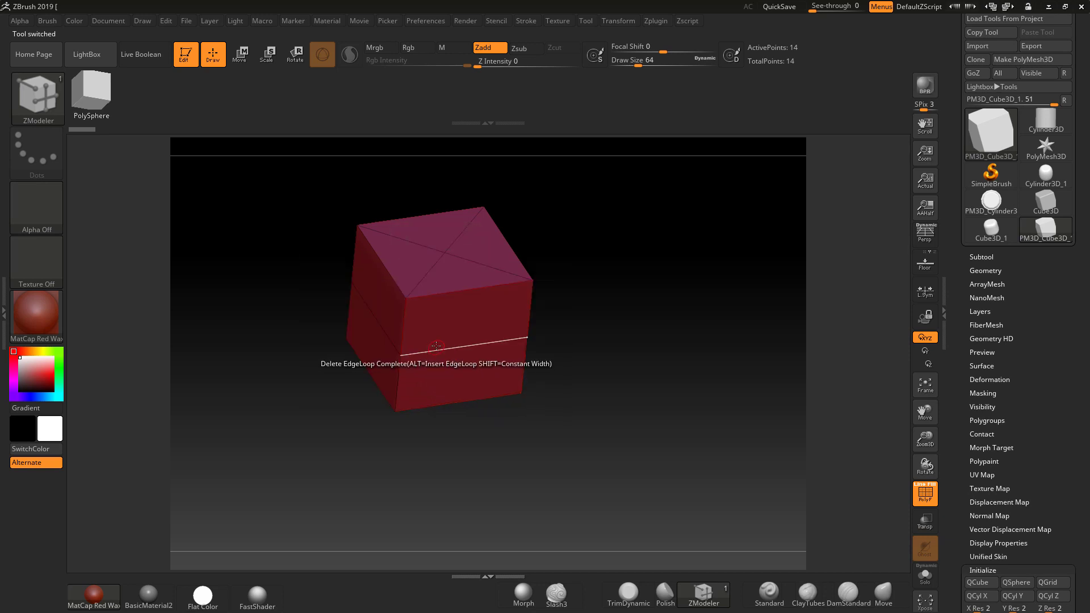
click(434, 367)
mouse_move(565, 400)
mouse_down()
mouse_move(592, 368)
mouse_move(567, 392)
mouse_up()
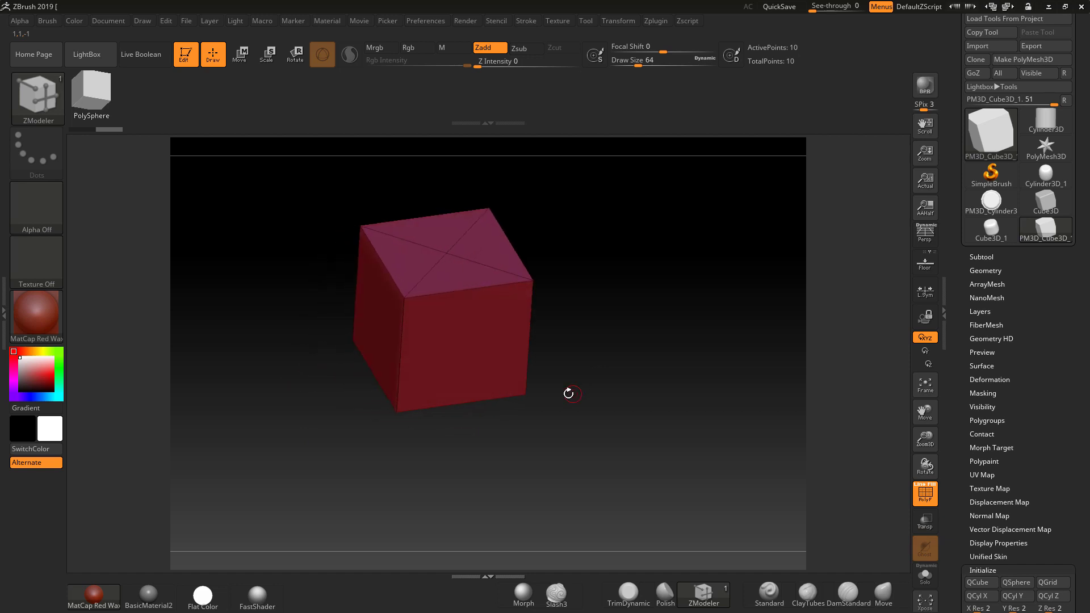
QMesh one side face of the cube outward into an arm, using the A Single Poly target.
right_click(458, 346)
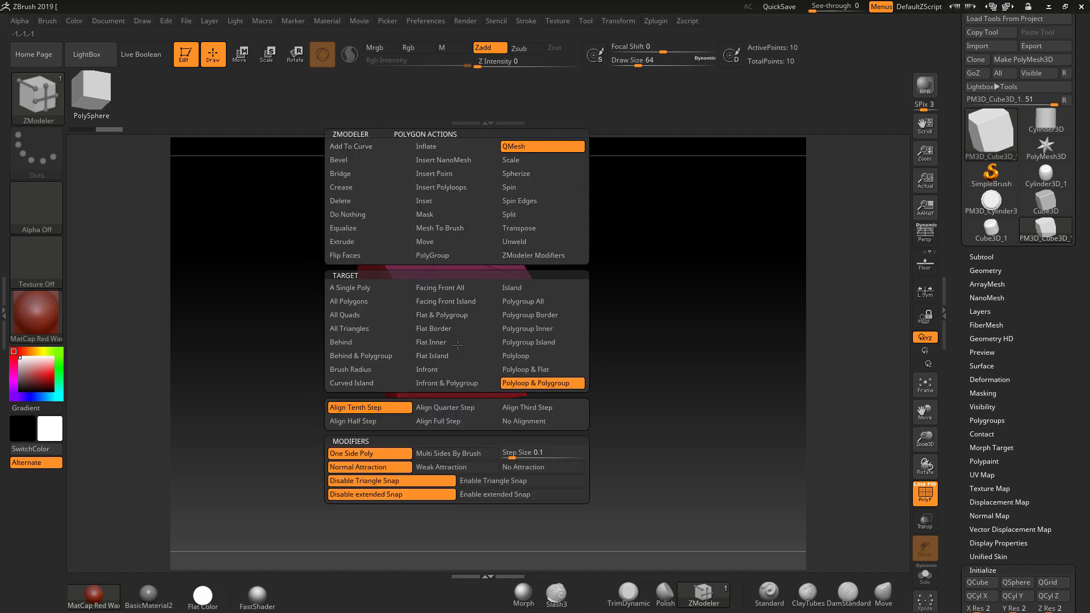
click(386, 292)
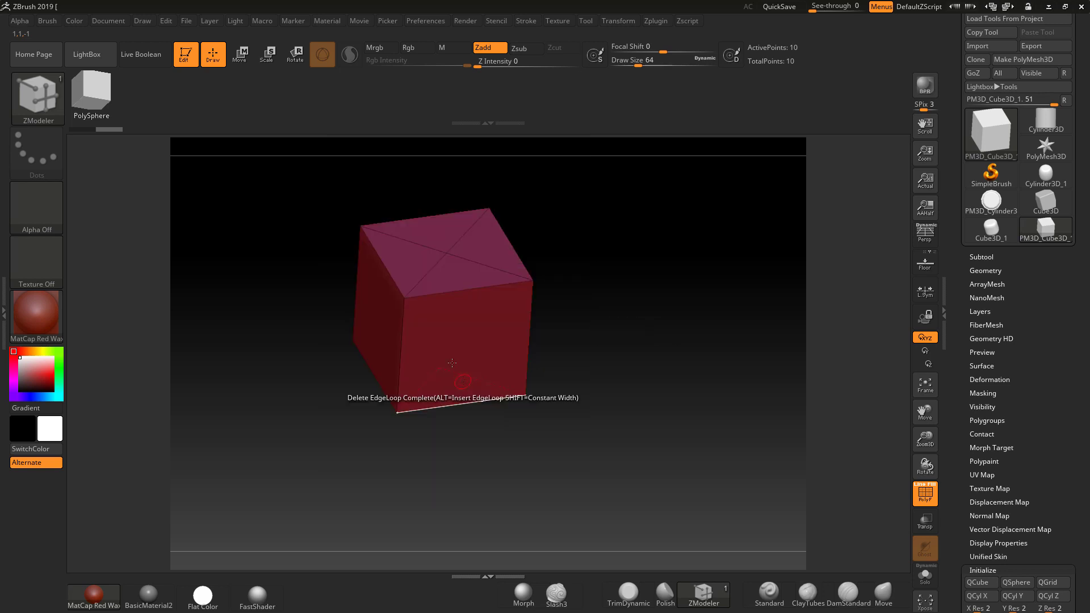
drag(443, 360, 650, 538)
drag(710, 447, 652, 410)
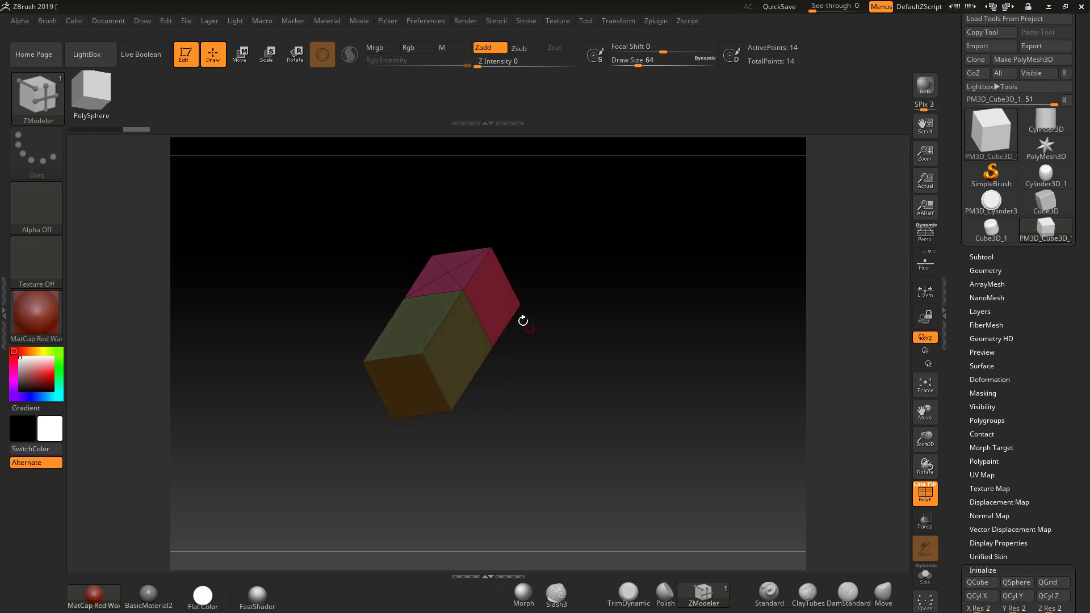
QMesh the cube's three remaining side faces outward into matching arms to complete a plus-shaped cross.
click(492, 303)
drag(601, 377, 562, 442)
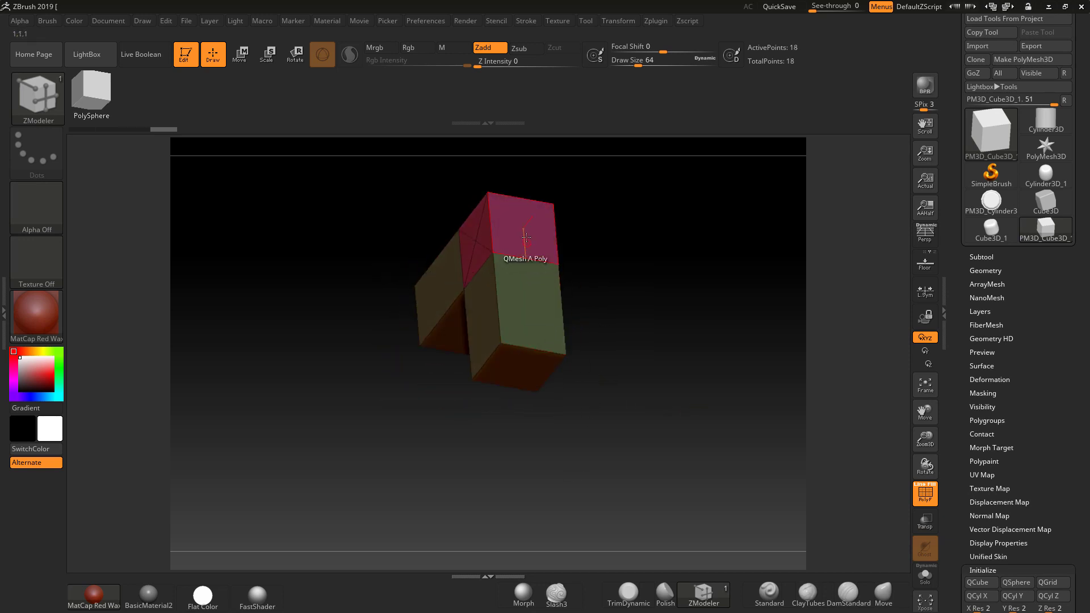
click(526, 237)
drag(653, 352, 647, 431)
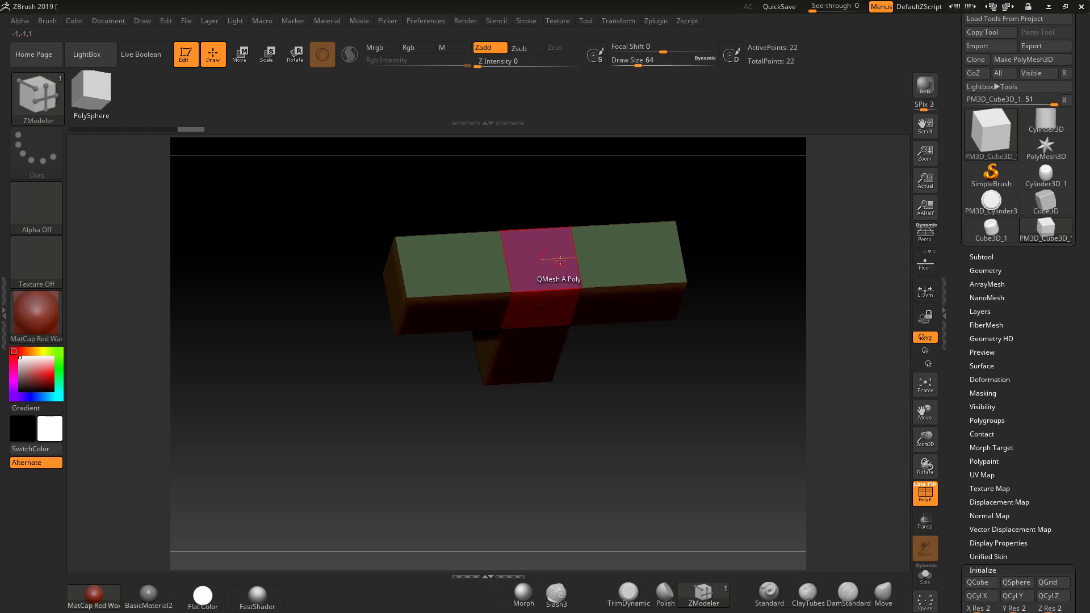
click(548, 307)
drag(584, 316, 679, 381)
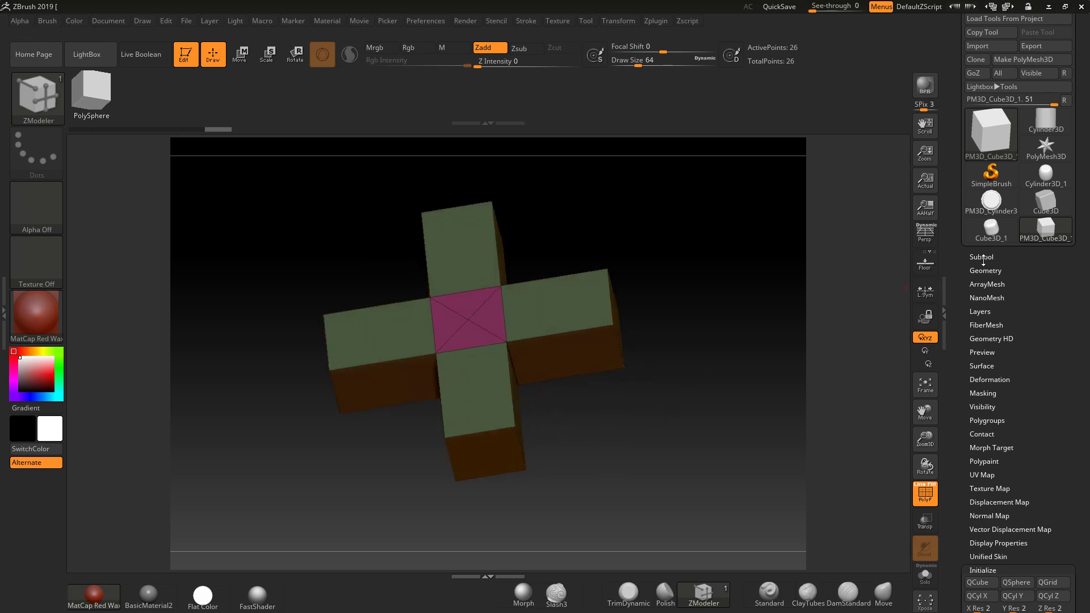
Return to the beveled disc and append the cross mesh to it as a second subtool.
click(991, 202)
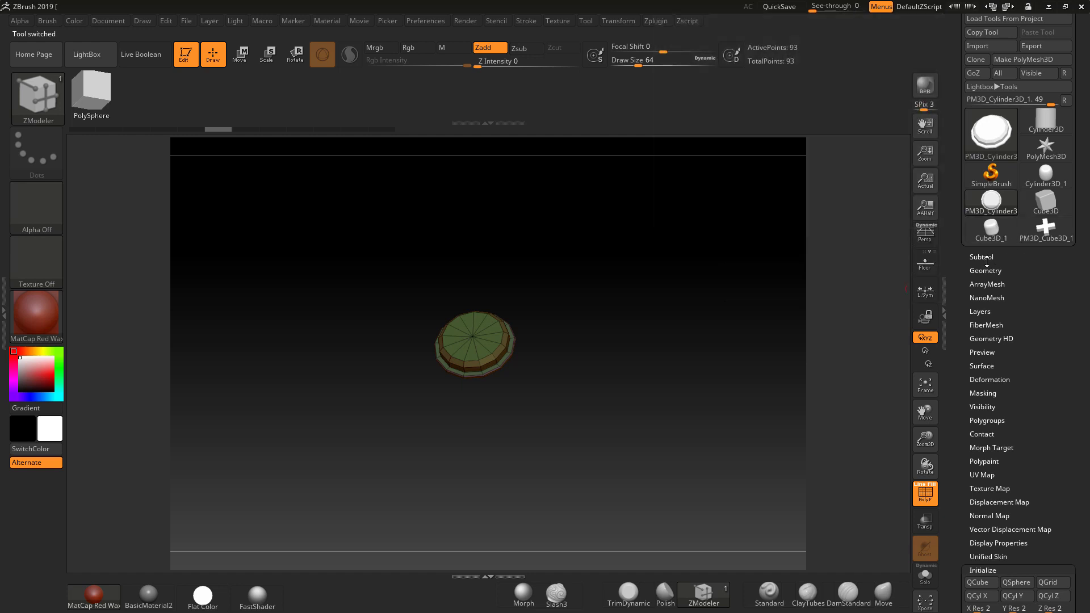
click(982, 256)
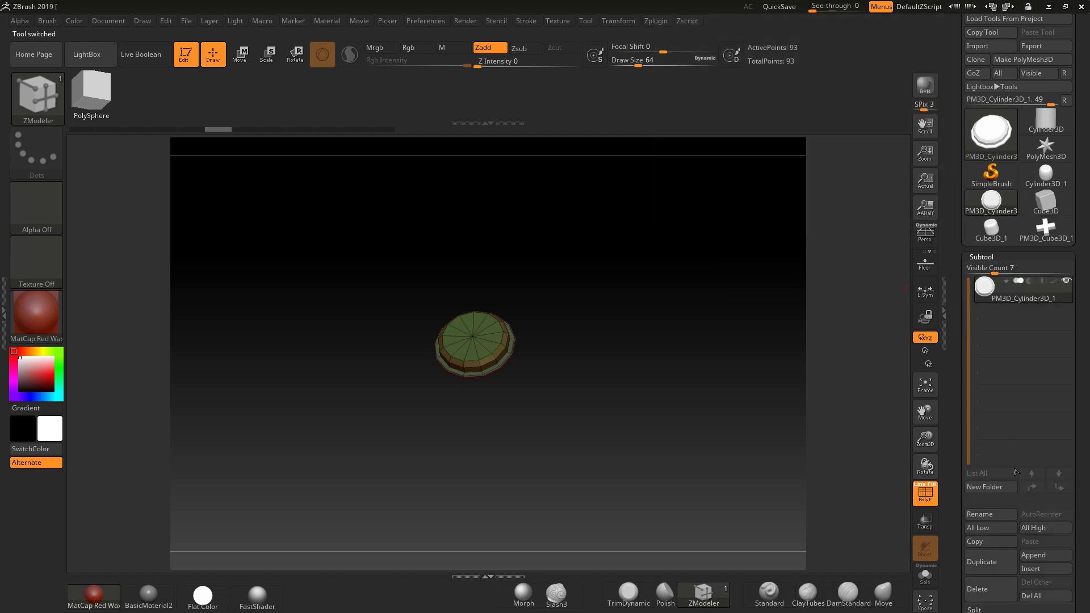
click(1046, 557)
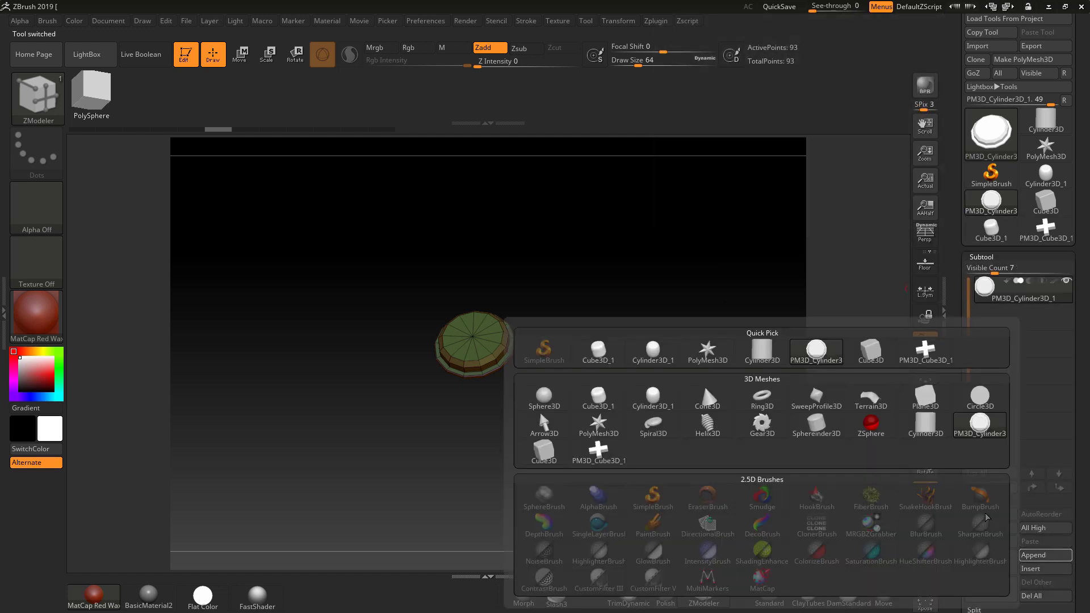
click(926, 348)
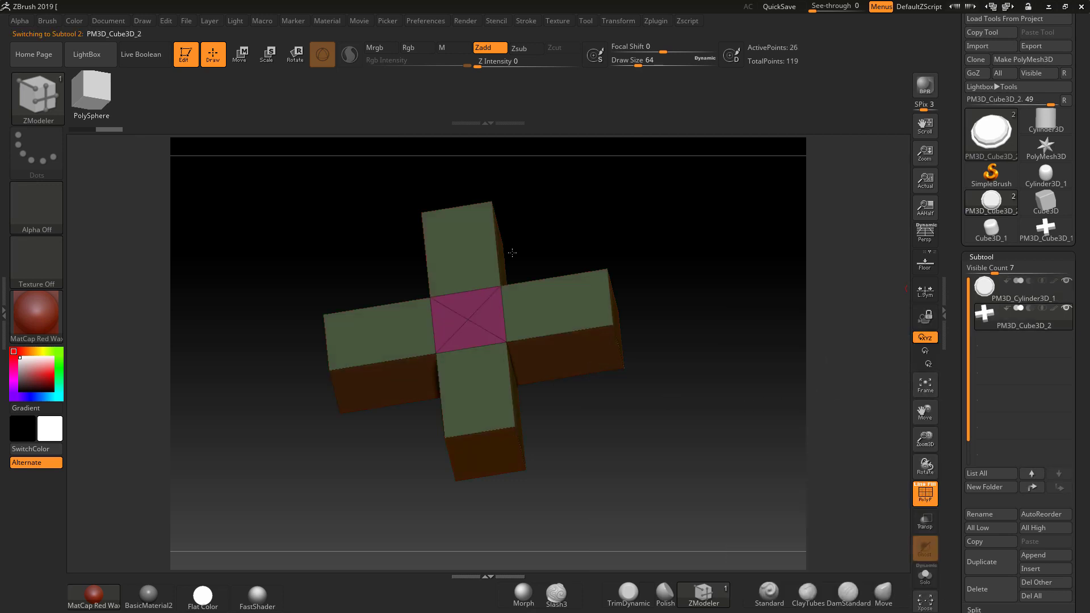
Select the cross subtool and scale it down uniformly until it fits within the disc's round top face.
click(268, 54)
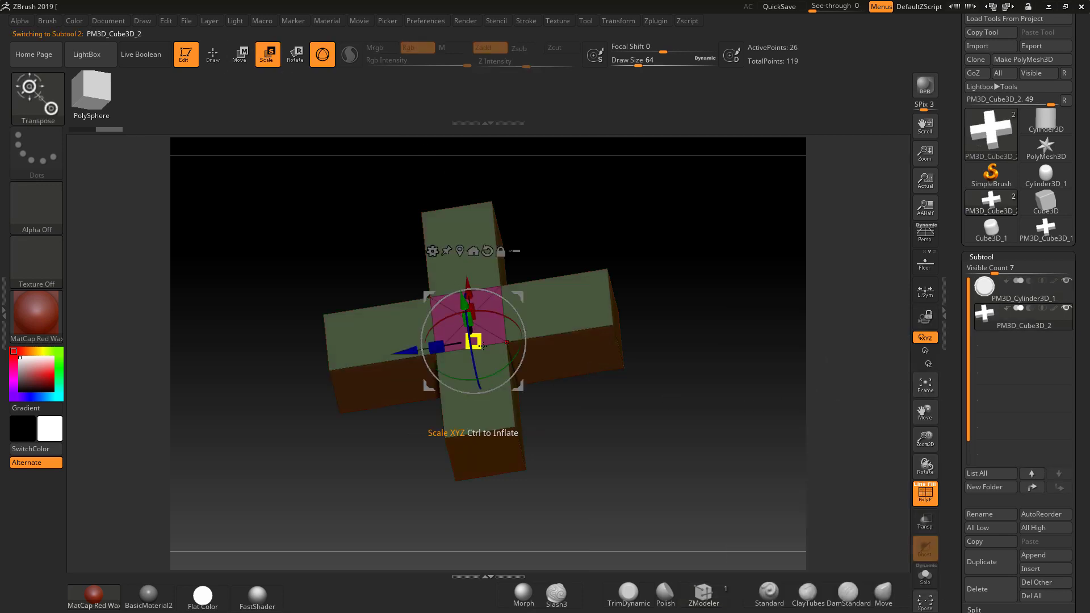
drag(473, 340, 463, 286)
drag(669, 370, 701, 364)
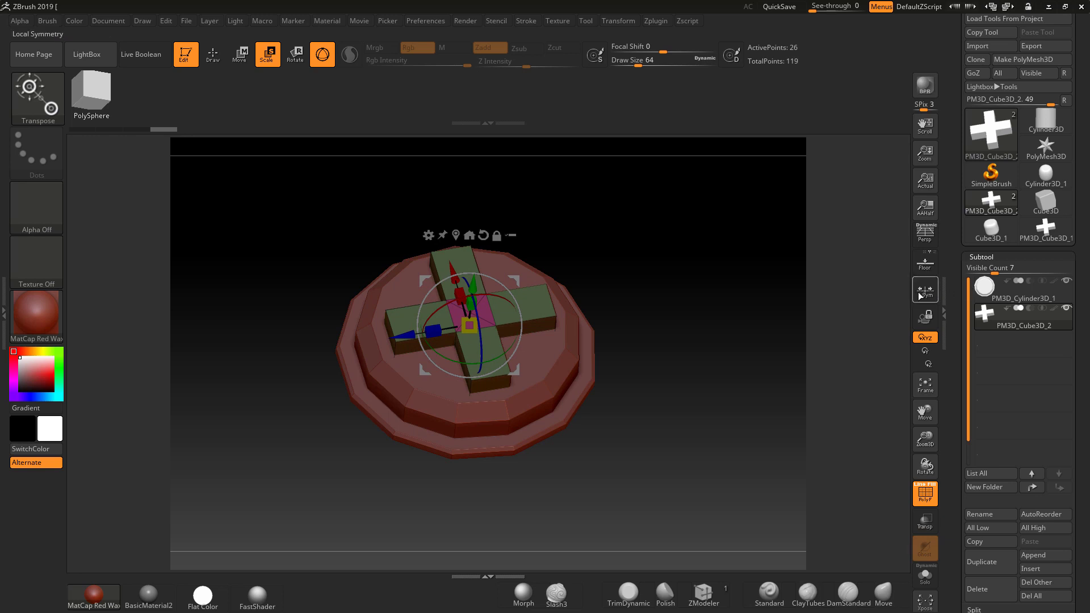
Enable Live Boolean, set the cross subtool to subtract from the disc, and turn off the polyframe display.
click(142, 54)
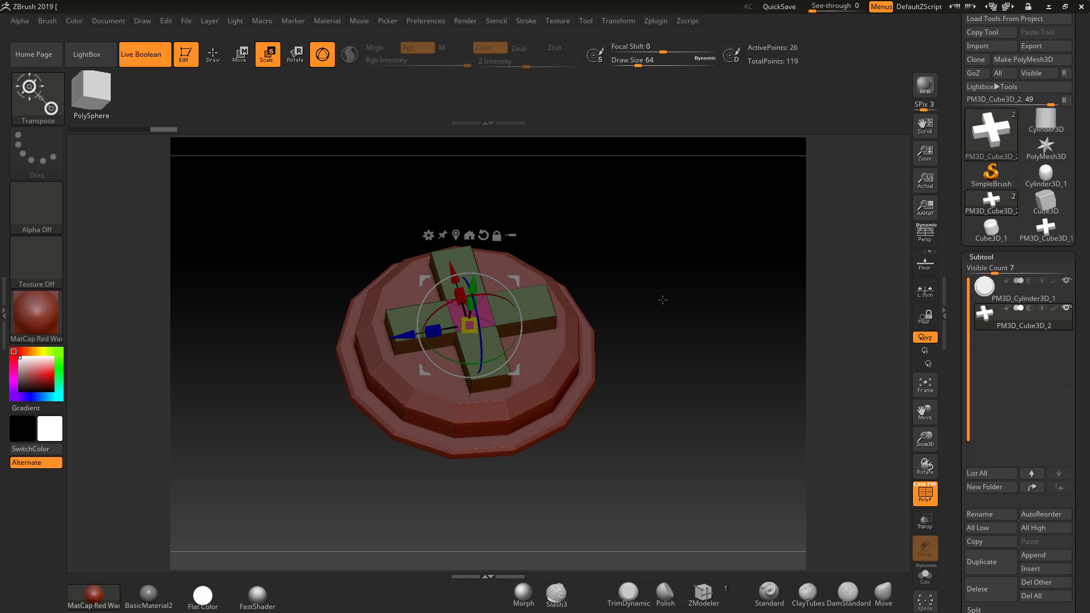
click(1029, 308)
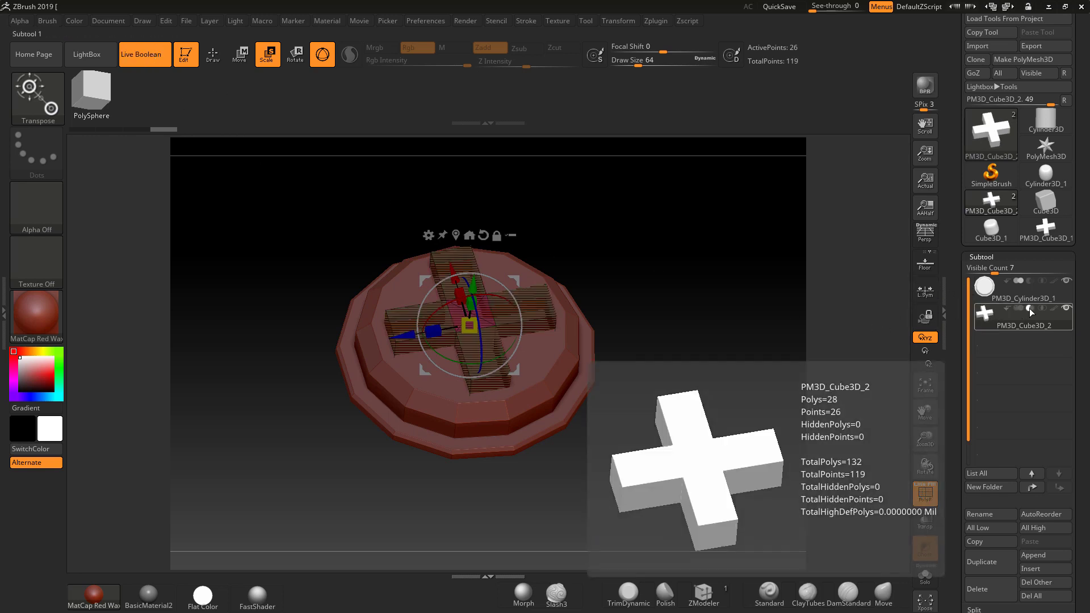
click(923, 494)
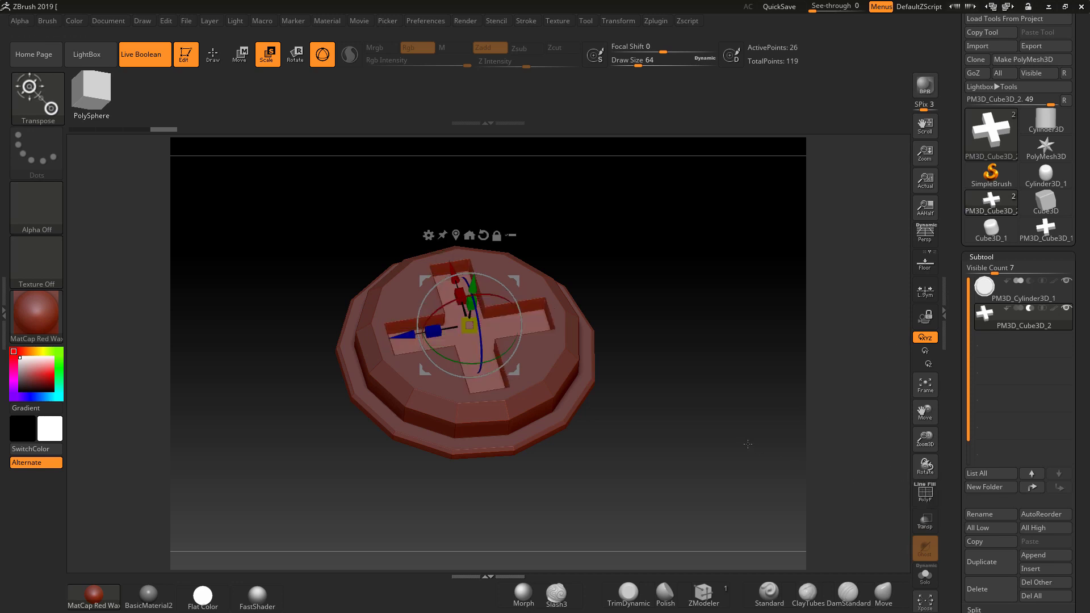
Raise the cross slightly to make its recess in the disc shallower, and scale it down a little.
mouse_move(473, 283)
mouse_down()
mouse_move(476, 256)
mouse_move(477, 275)
mouse_up()
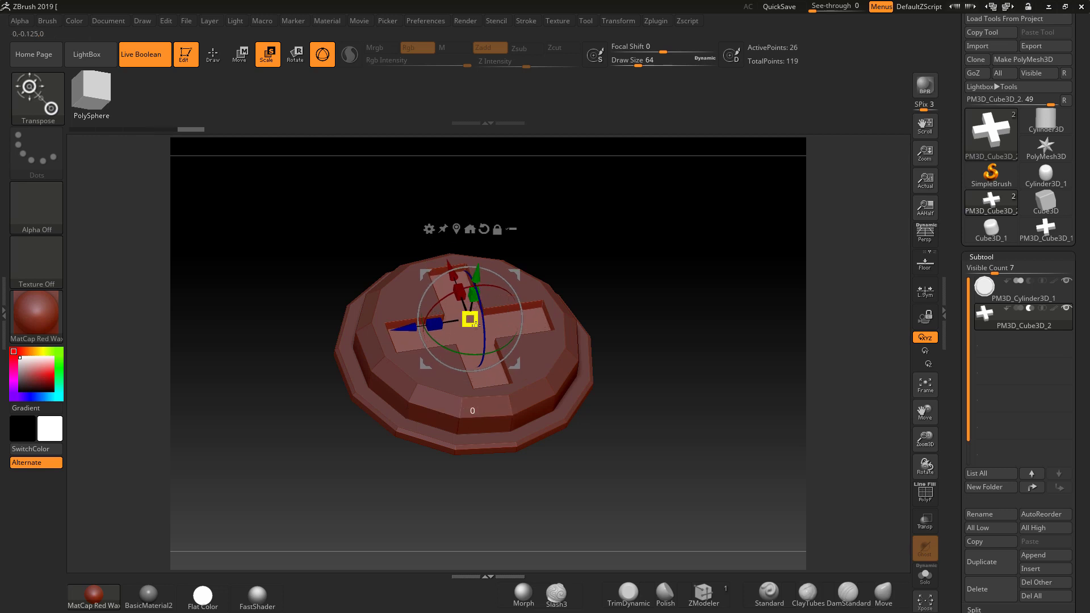
drag(470, 321, 471, 321)
drag(712, 360, 712, 396)
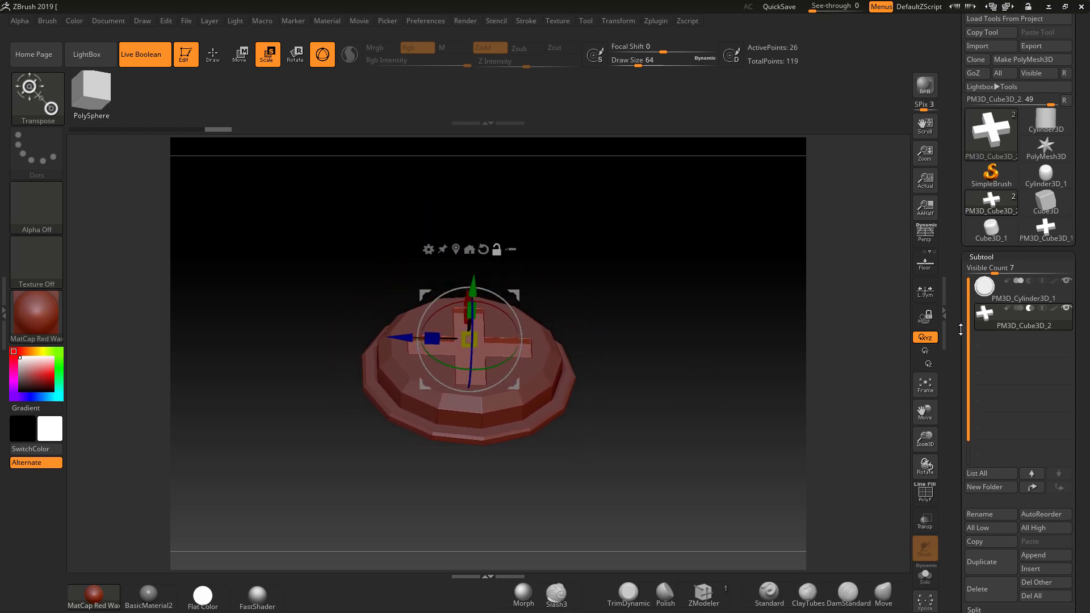
Bake the subtraction with Make Boolean Mesh, keeping Live Boolean on, and switch to the resulting mesh.
click(145, 53)
click(145, 54)
drag(613, 373, 823, 374)
drag(1089, 475, 1079, 436)
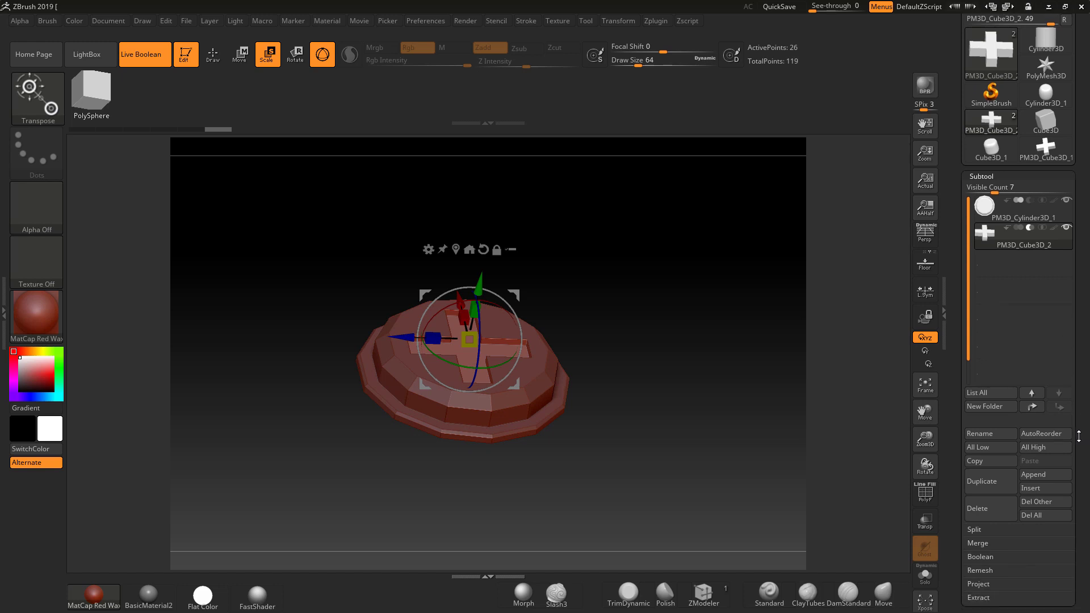
click(986, 557)
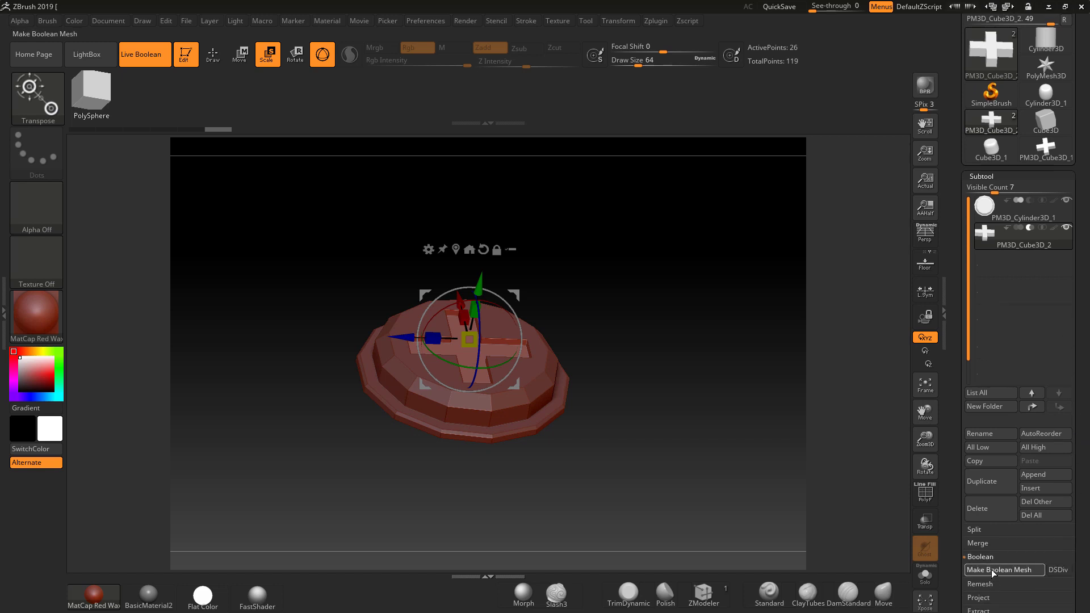
click(992, 571)
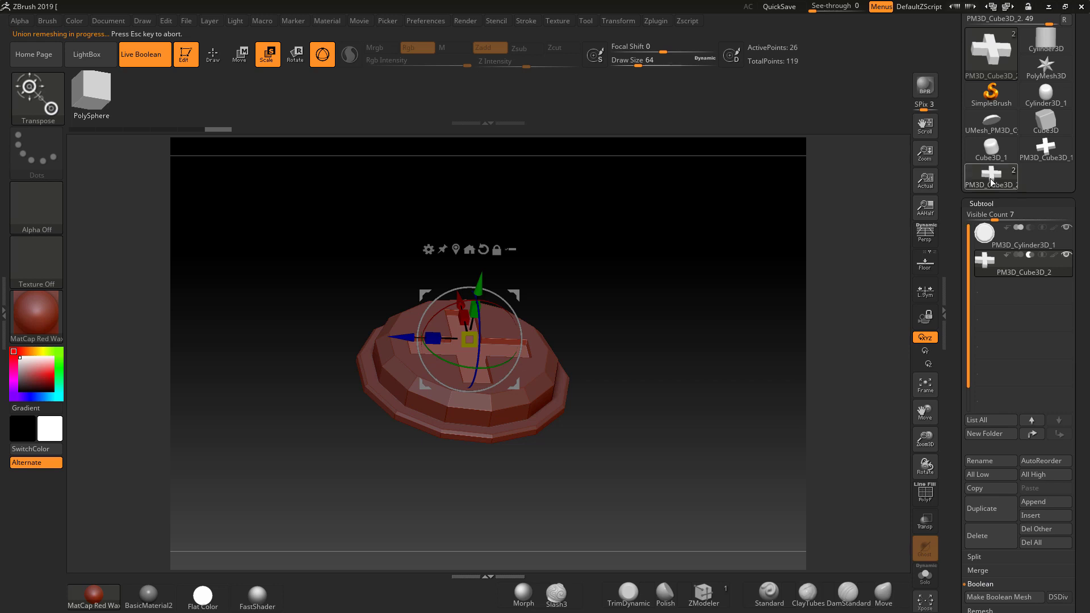
click(994, 124)
drag(791, 329, 790, 361)
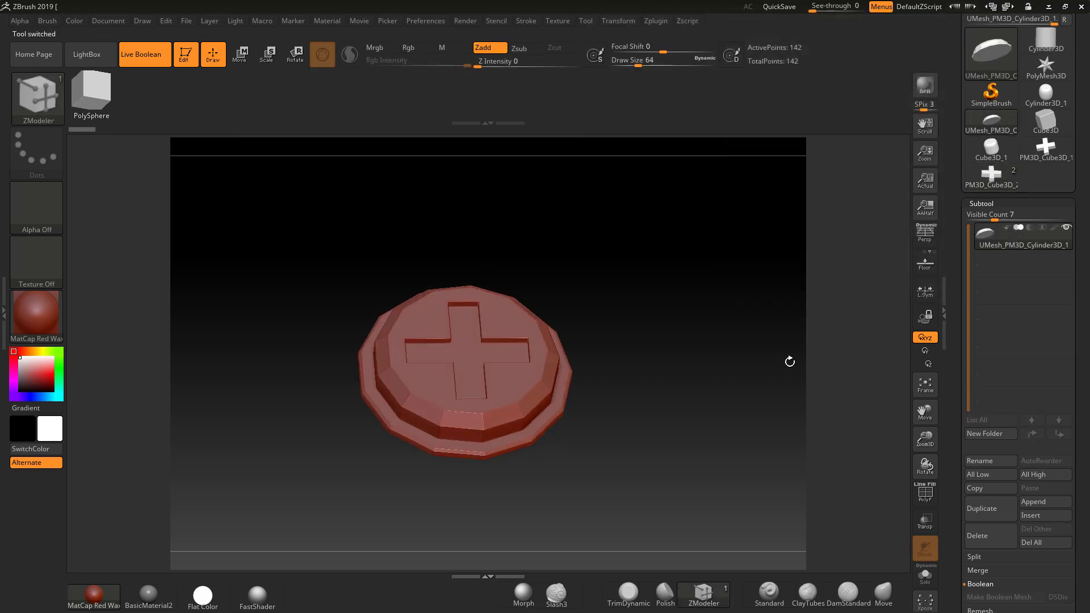
Examine the boolean mesh's topology and the cross recess with the polyframe display turned on and off.
click(926, 494)
drag(699, 384, 941, 497)
click(925, 493)
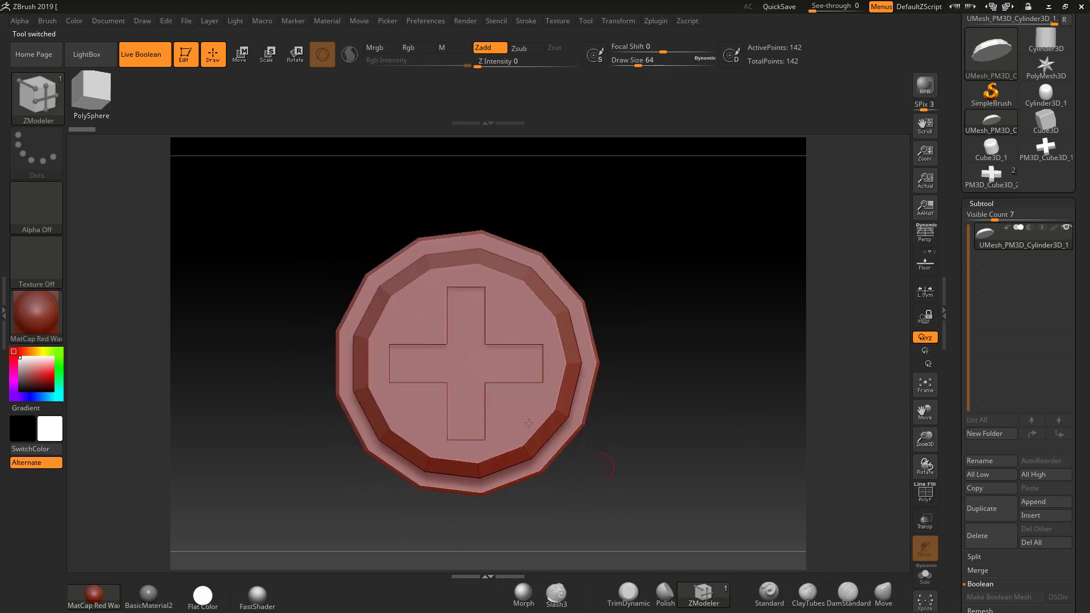
drag(713, 460, 691, 390)
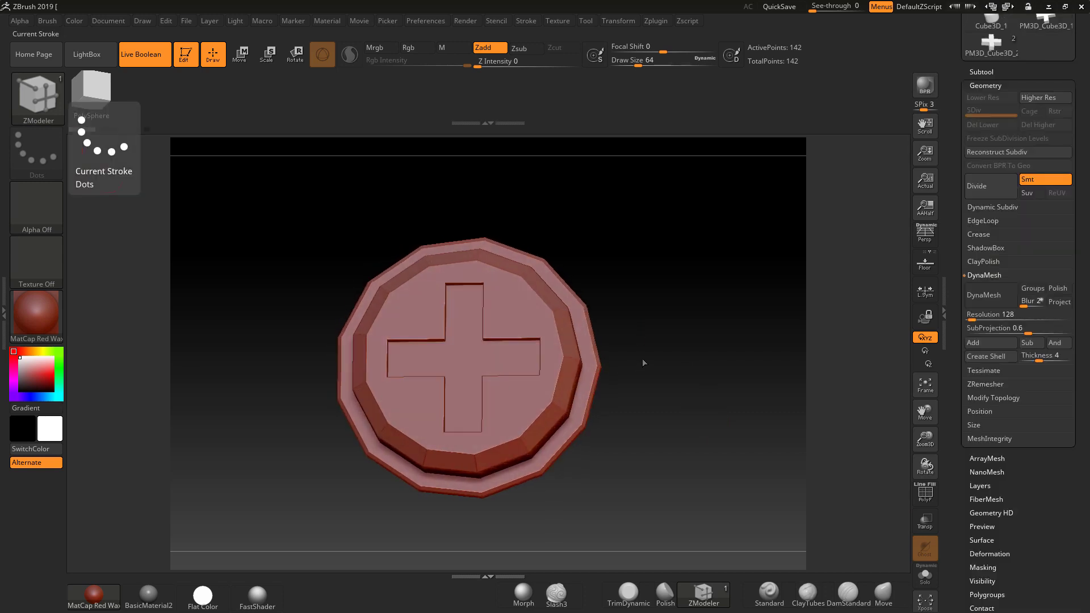
click(927, 495)
click(926, 495)
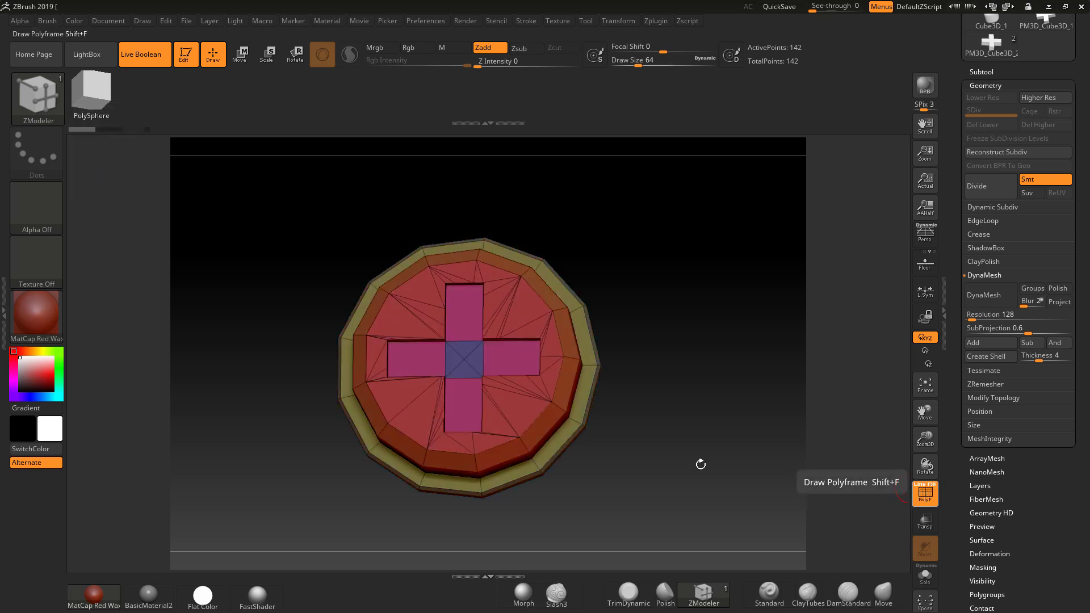
Assign the whole boolean mesh to a single polygroup.
drag(701, 462, 710, 408)
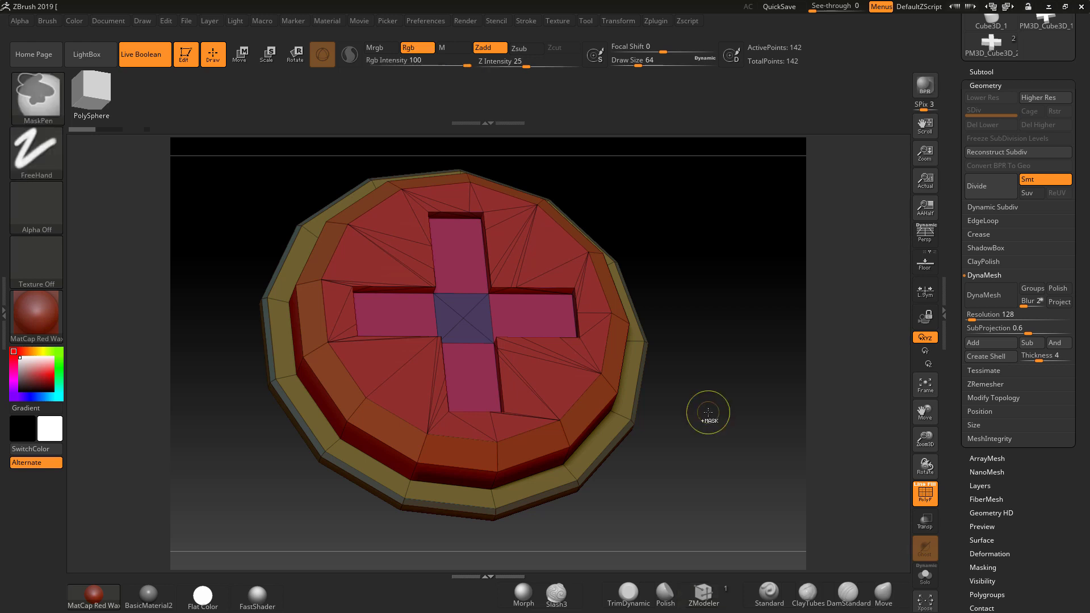
key(shift+f)
key(ctrl)
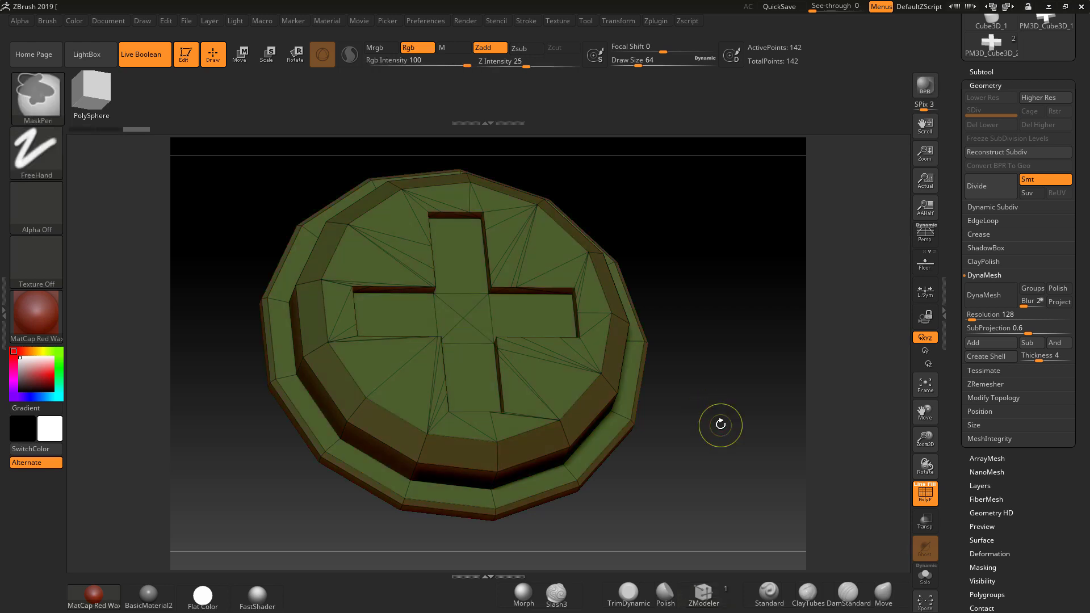
Face the disc's cross side toward the camera with the floor grid shown, and create a new InsertMesh brush from it.
drag(733, 418, 817, 330)
click(925, 271)
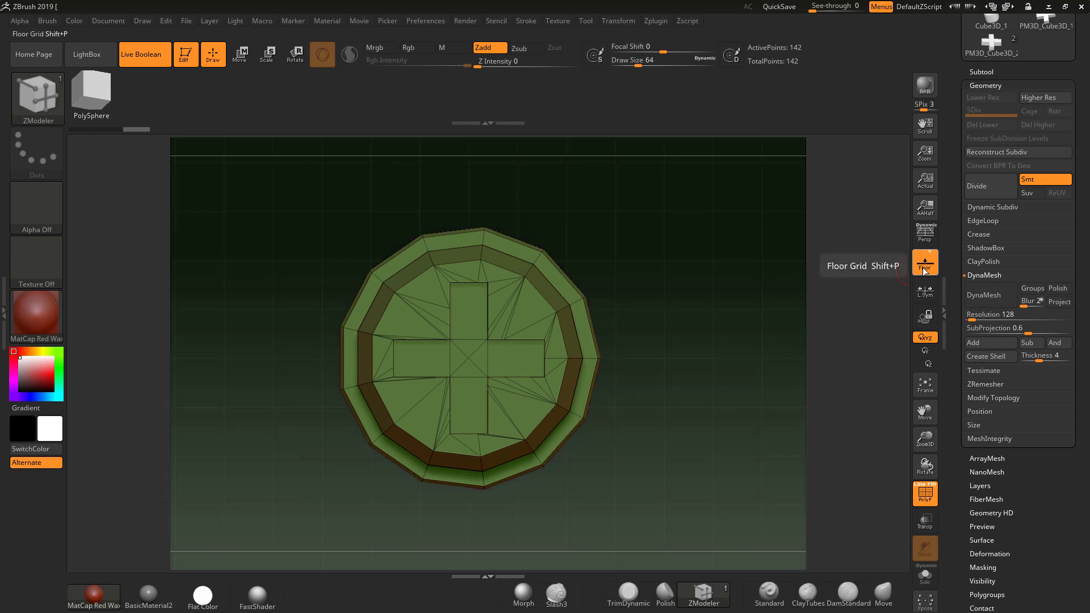
alt+drag(814, 385, 790, 386)
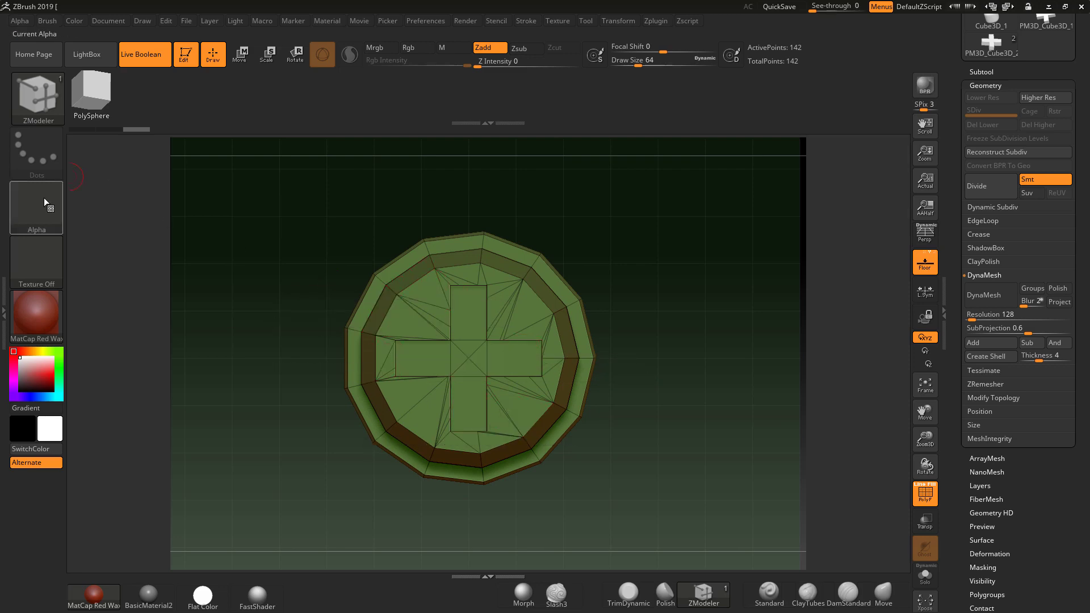
click(35, 94)
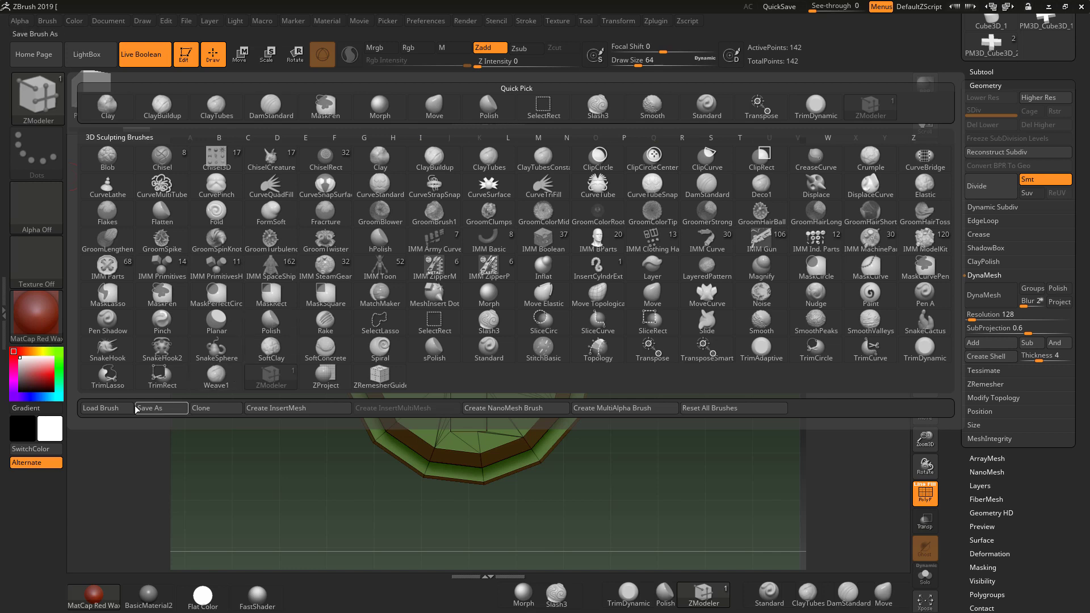
click(273, 411)
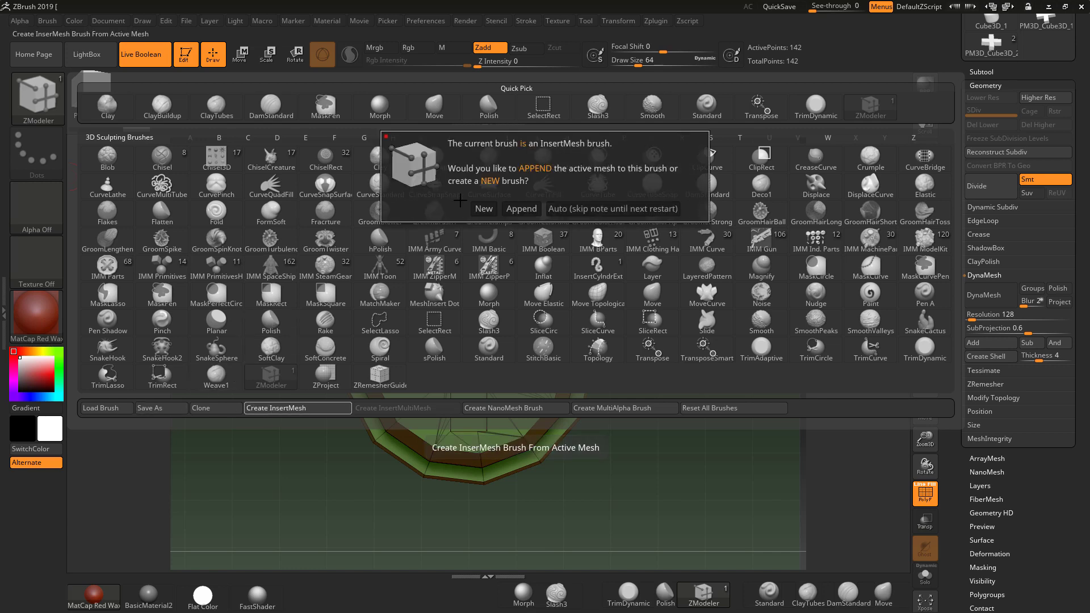
click(483, 210)
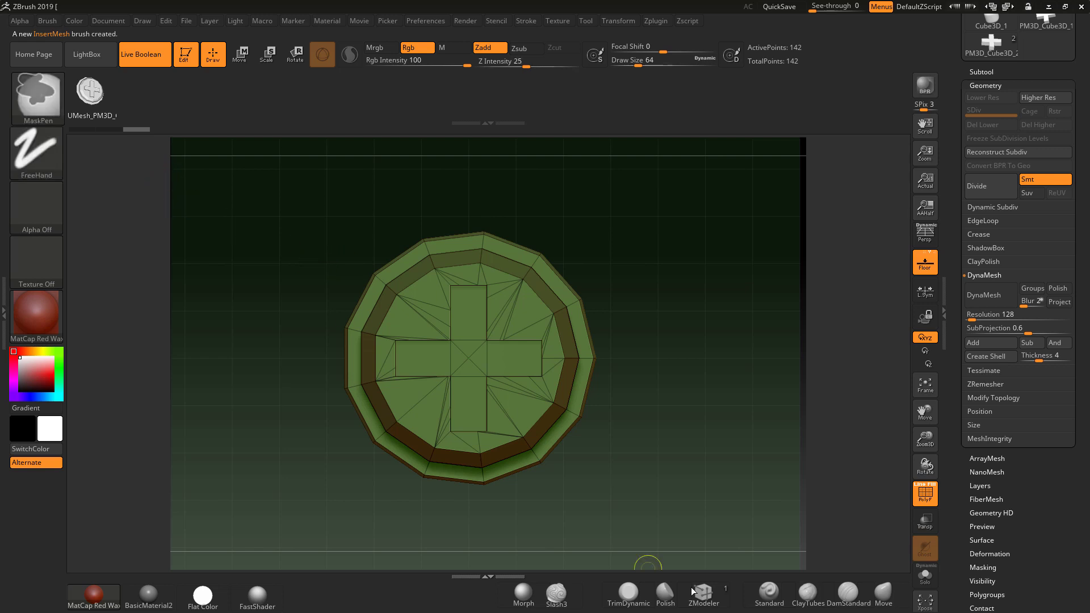
Switch to the Standard brush and rename the disc's subtool to Screwhead1.
click(767, 591)
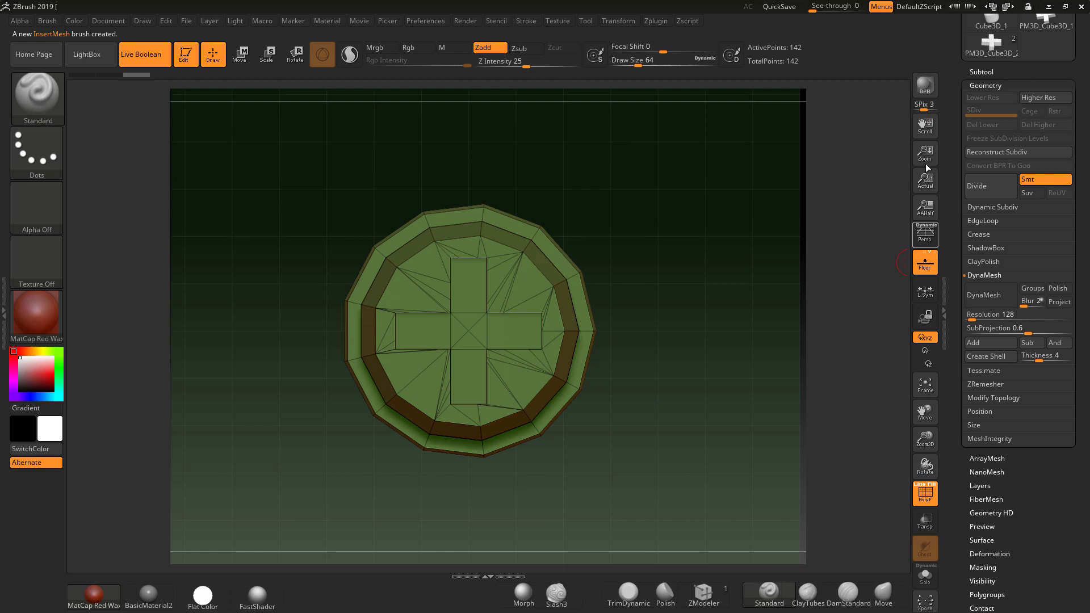
click(980, 73)
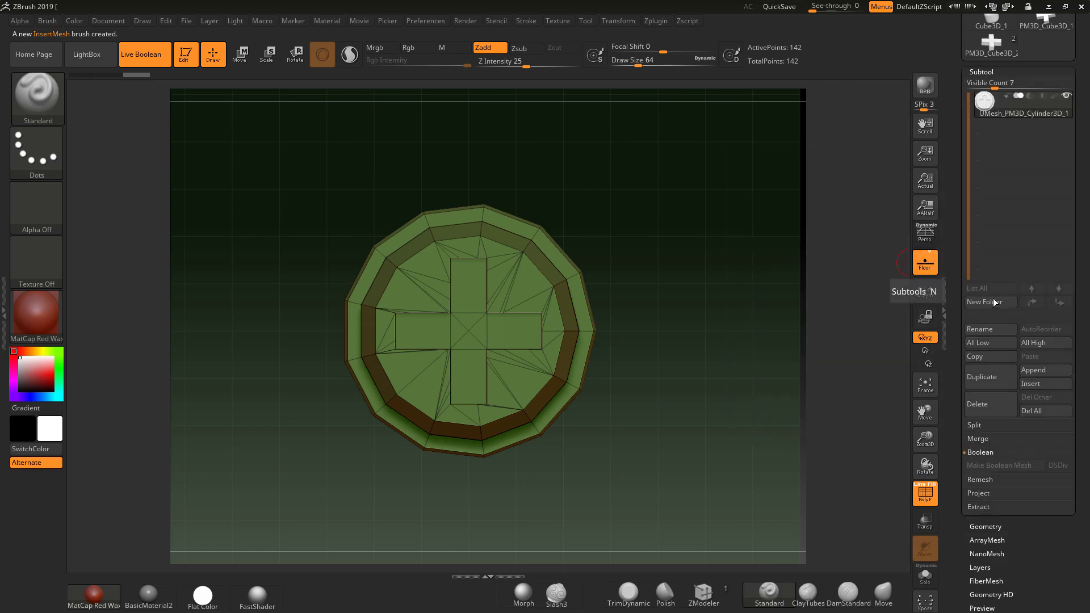
click(987, 336)
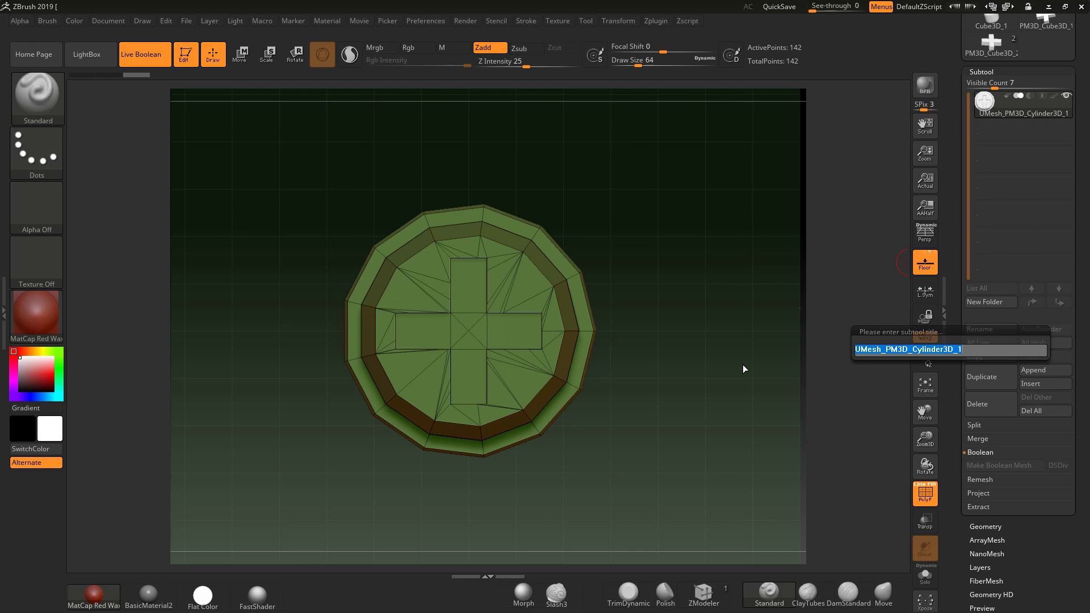
text(screw)
text(haed)
key(Return)
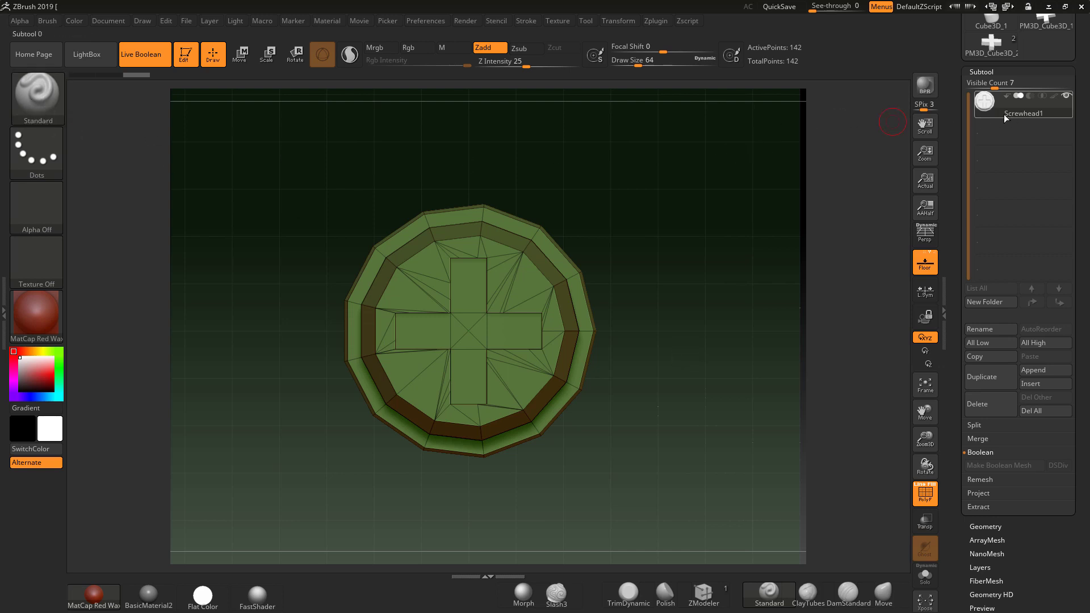
mouse_move(1030, 115)
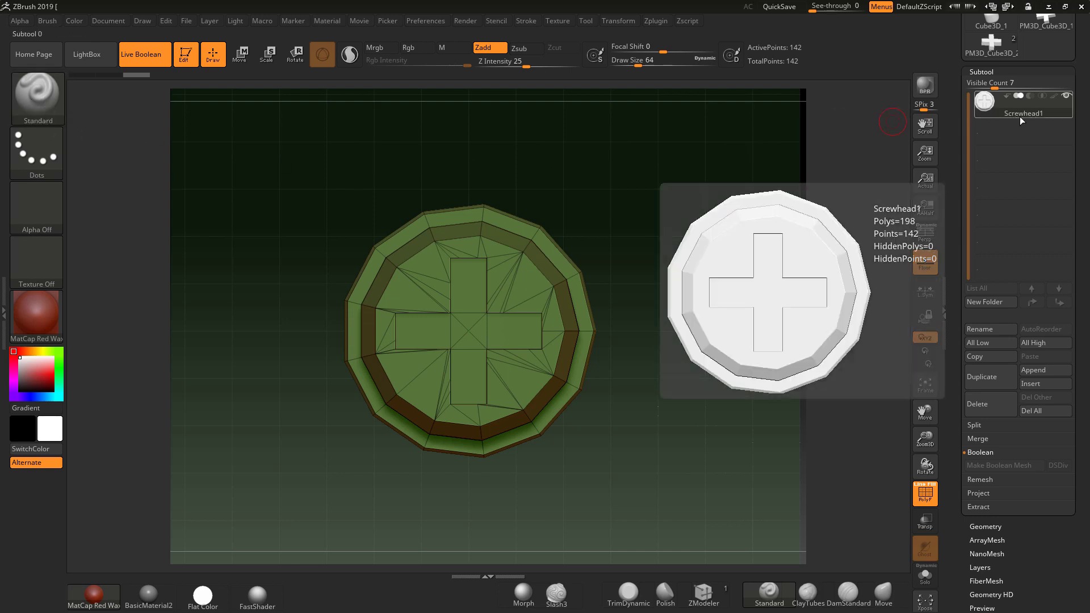
Create another new InsertMesh brush from the renamed Screwhead1 mesh.
click(39, 94)
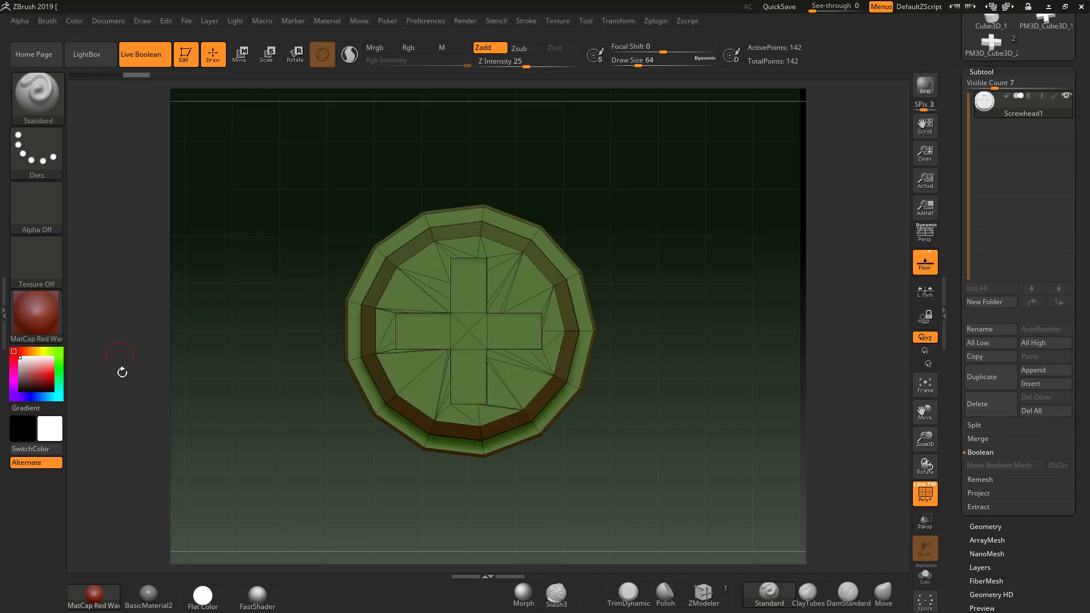
click(37, 93)
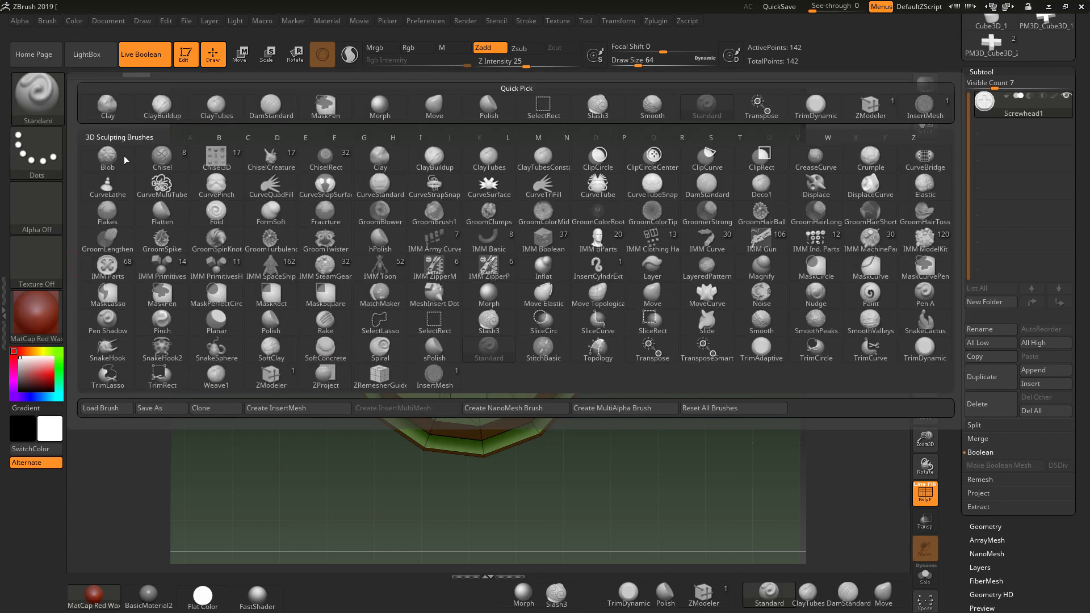
click(277, 408)
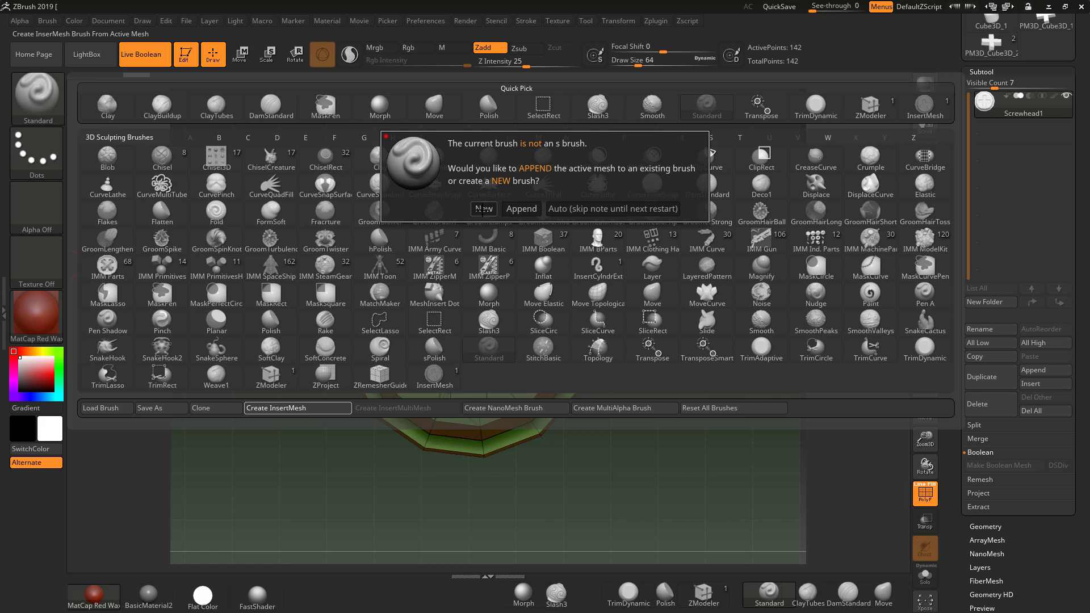
click(483, 209)
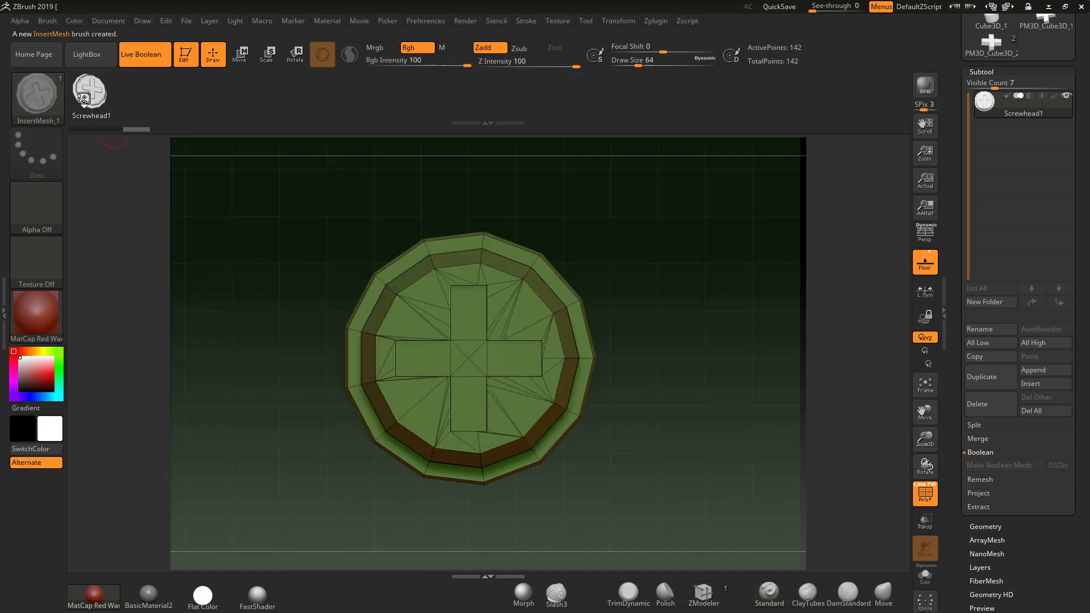
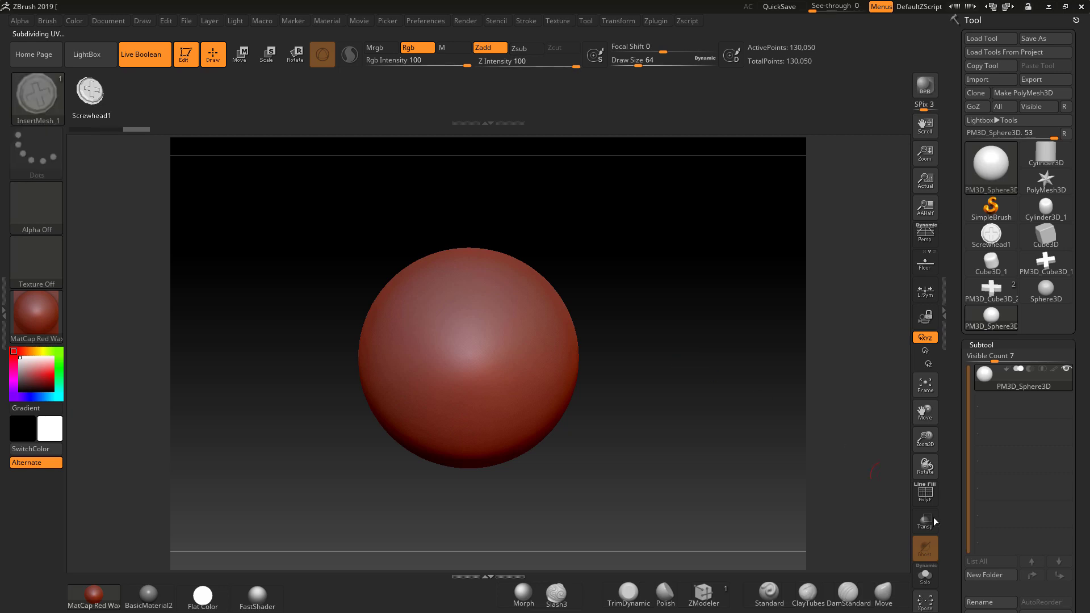
Delete the sphere's lower subdivision levels so that meshes can be inserted on it.
scroll(1022, 431, down, 5)
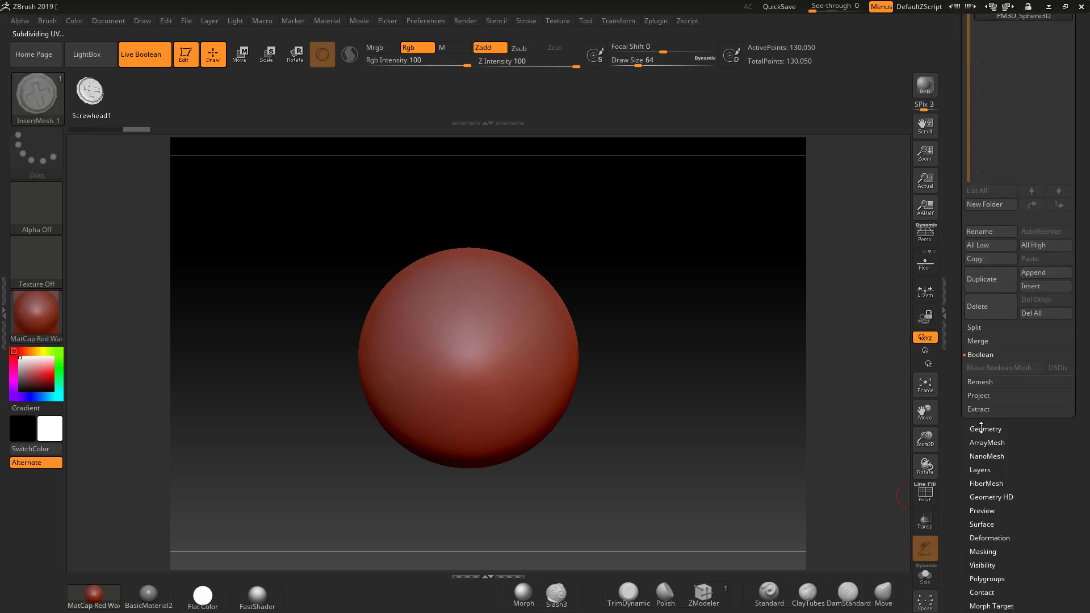
click(982, 428)
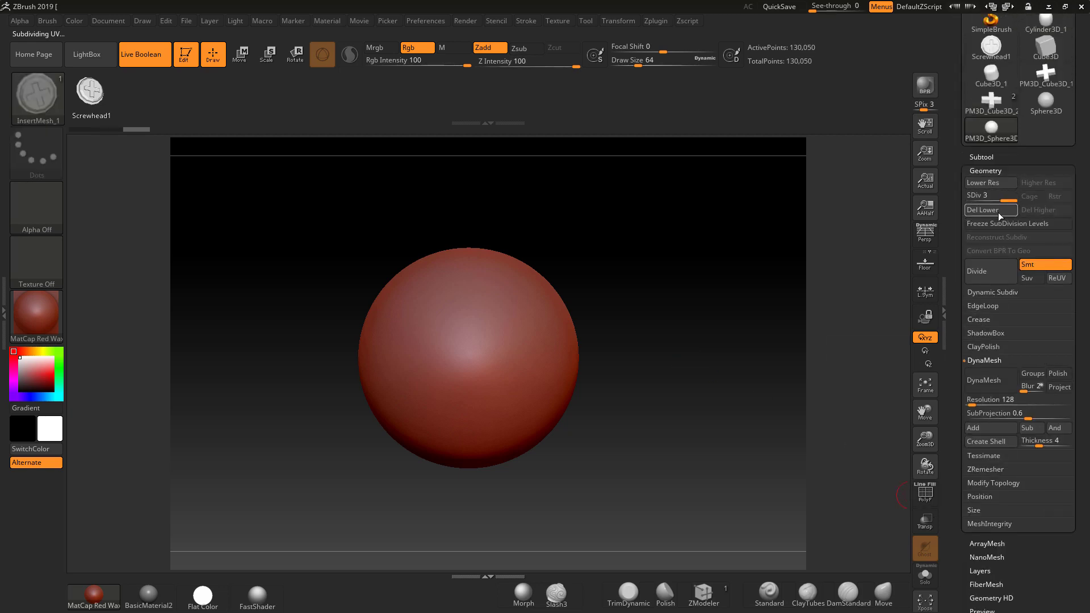
click(998, 212)
alt+drag(676, 352, 813, 288)
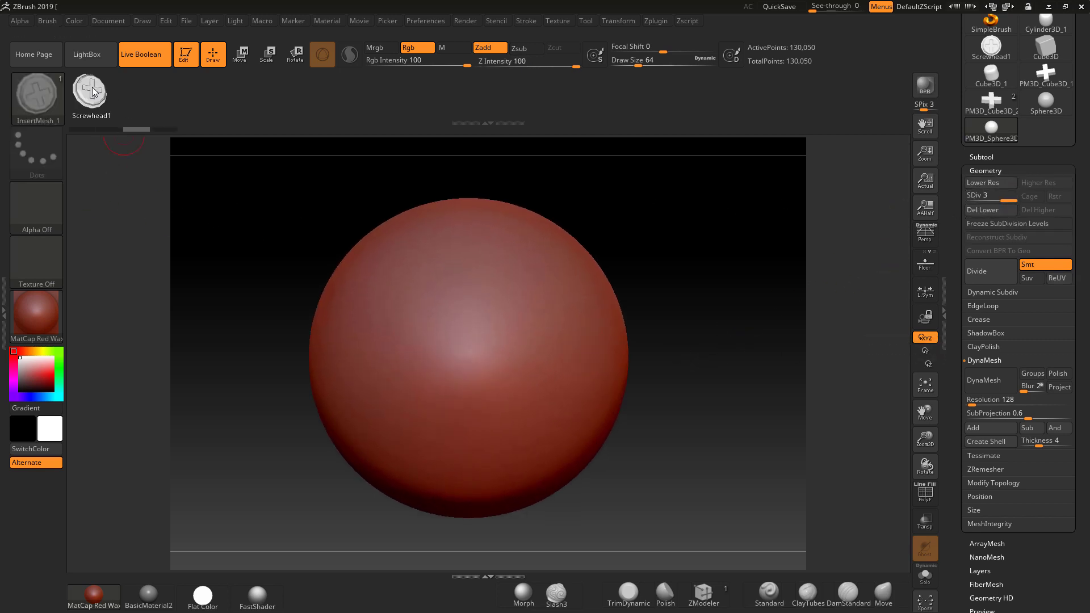
click(502, 368)
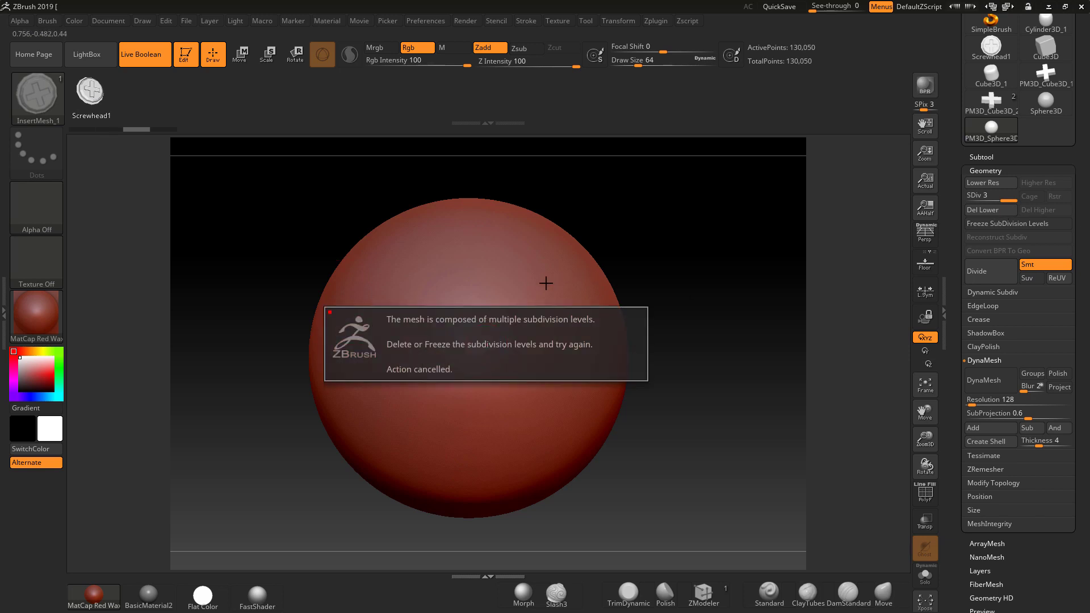
click(972, 212)
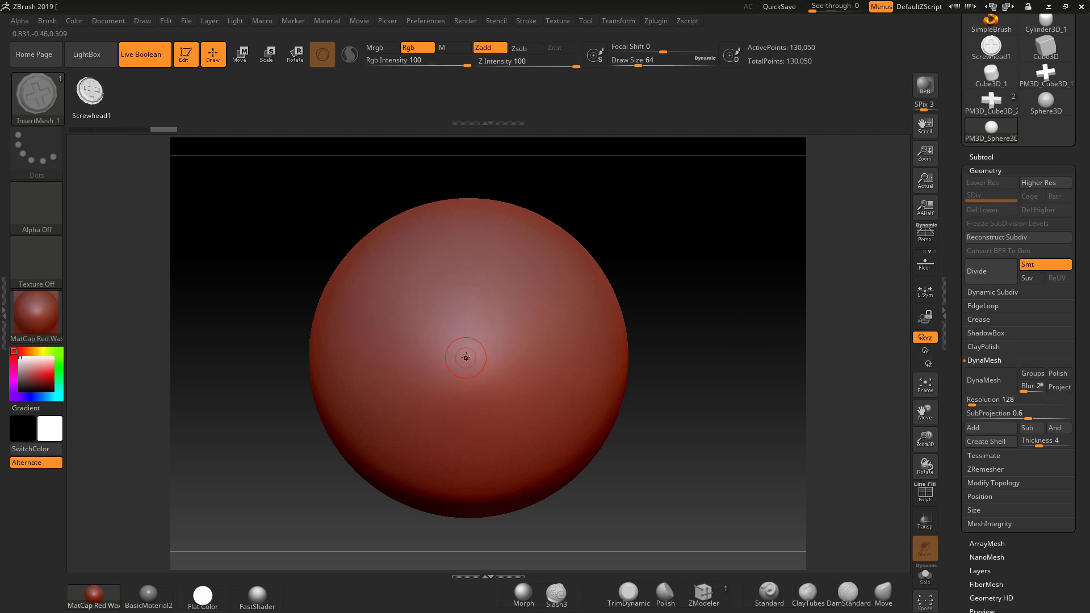
Insert three screw heads on the sphere's surface with the Screwhead1 InsertMesh brush.
key(f)
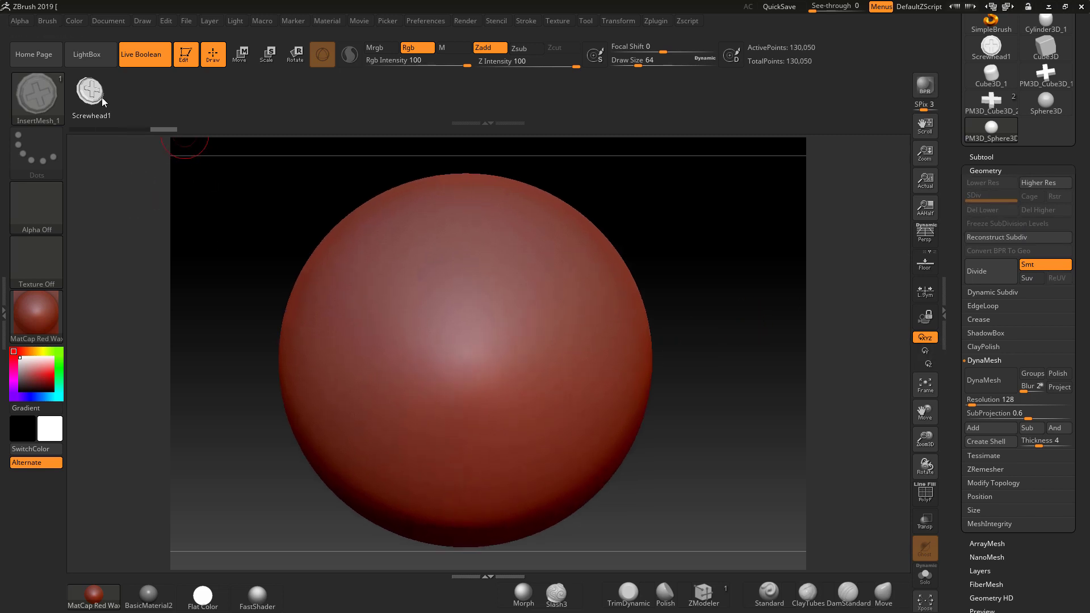
drag(477, 350, 478, 351)
drag(714, 396, 692, 399)
drag(383, 356, 466, 309)
drag(427, 270, 426, 269)
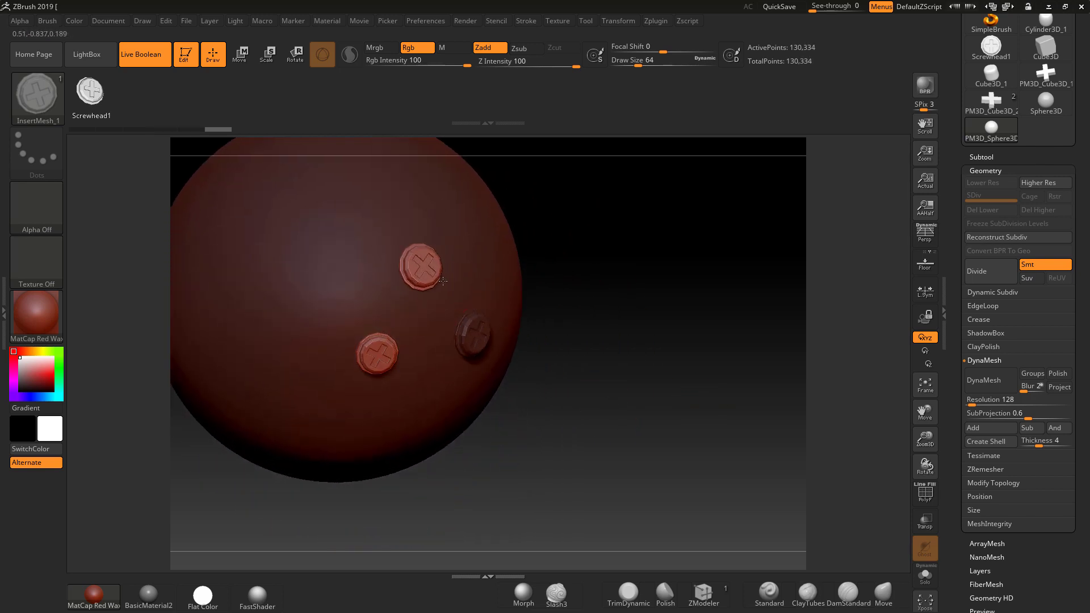
Turn on the polyframe display and examine the three inserted screw heads and their polygroups up close.
drag(688, 397, 733, 413)
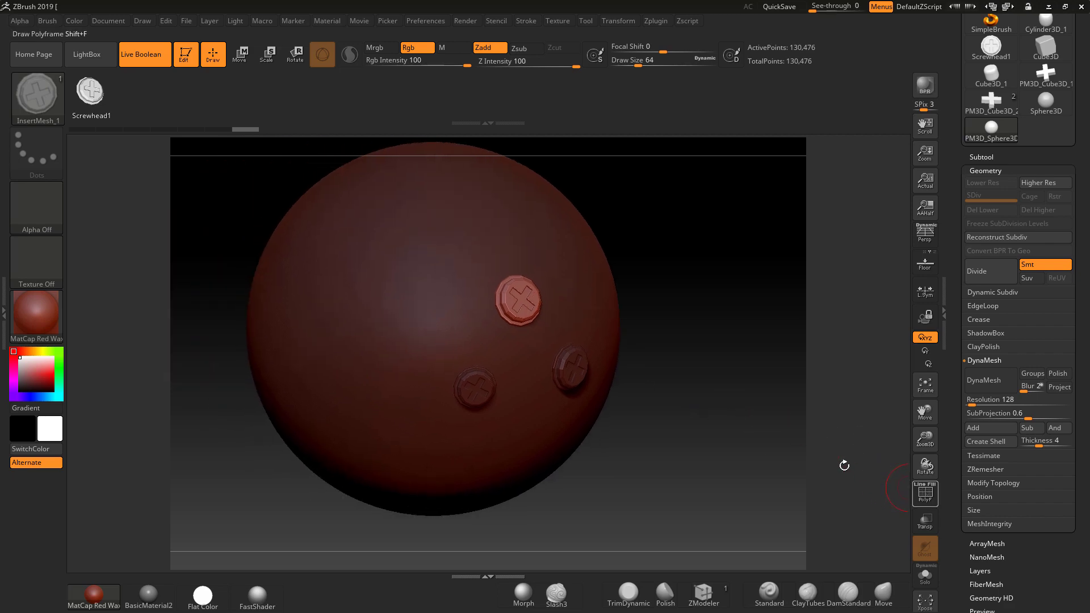
key(shift+f)
drag(723, 450, 545, 407)
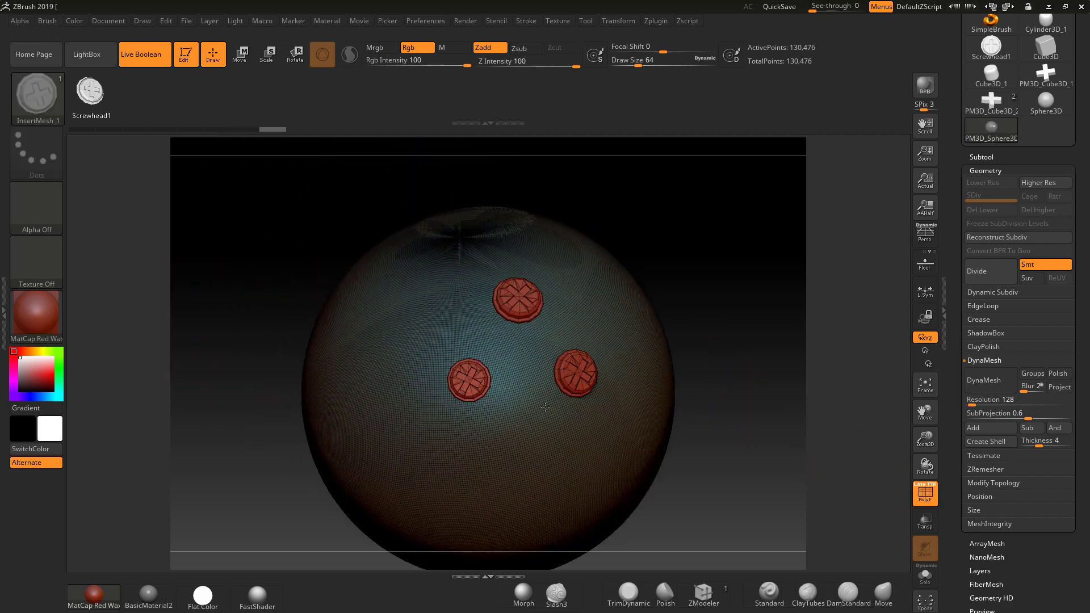
alt+drag(753, 374, 738, 318)
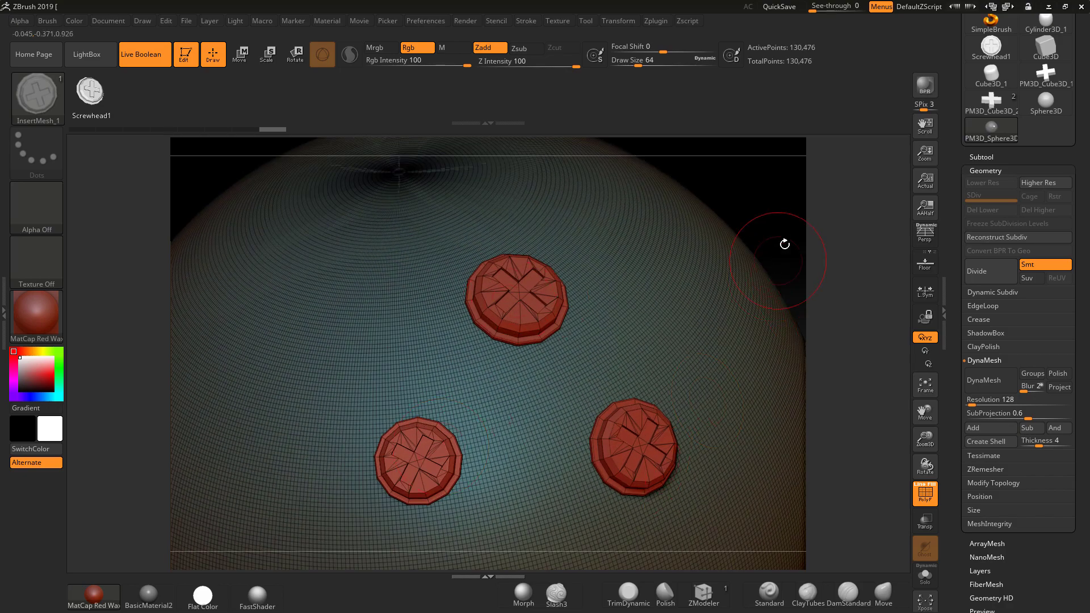
Insert seven more screw heads of varying sizes across the sphere's surface.
alt+drag(783, 244, 499, 392)
drag(422, 416, 504, 438)
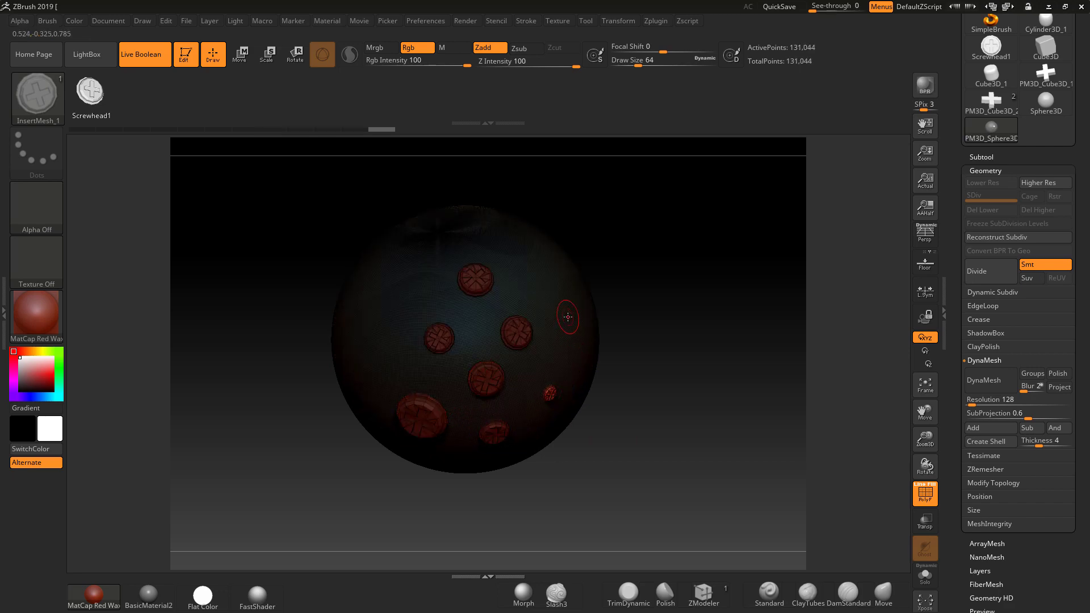
drag(568, 316, 571, 319)
drag(517, 262, 520, 266)
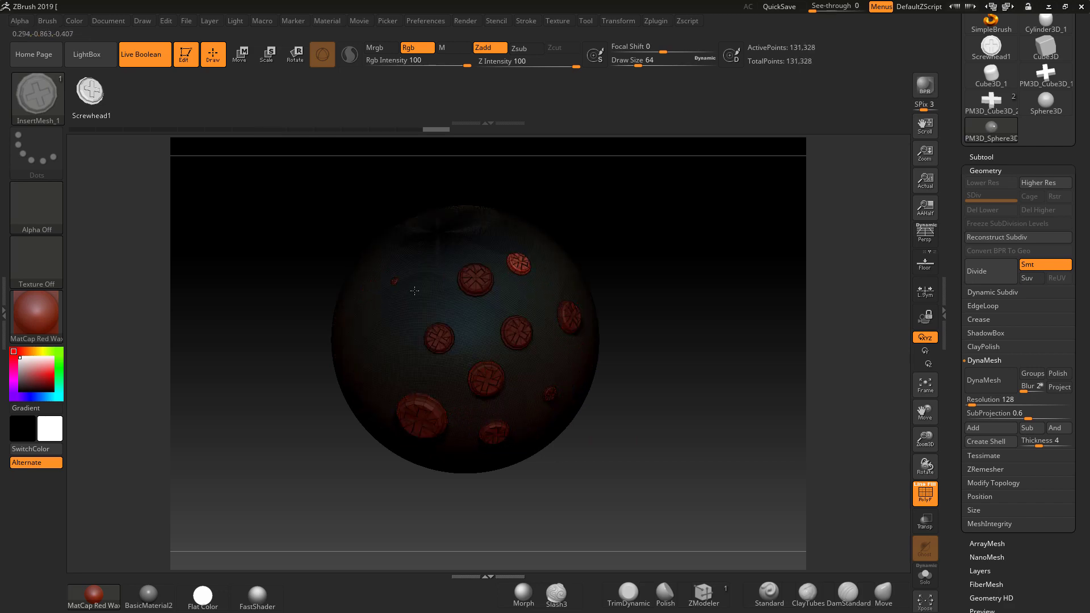
drag(394, 279, 350, 284)
Try moving the newest screw head off the sphere with the transform gizmo, undo the move, and return to Draw mode.
click(270, 59)
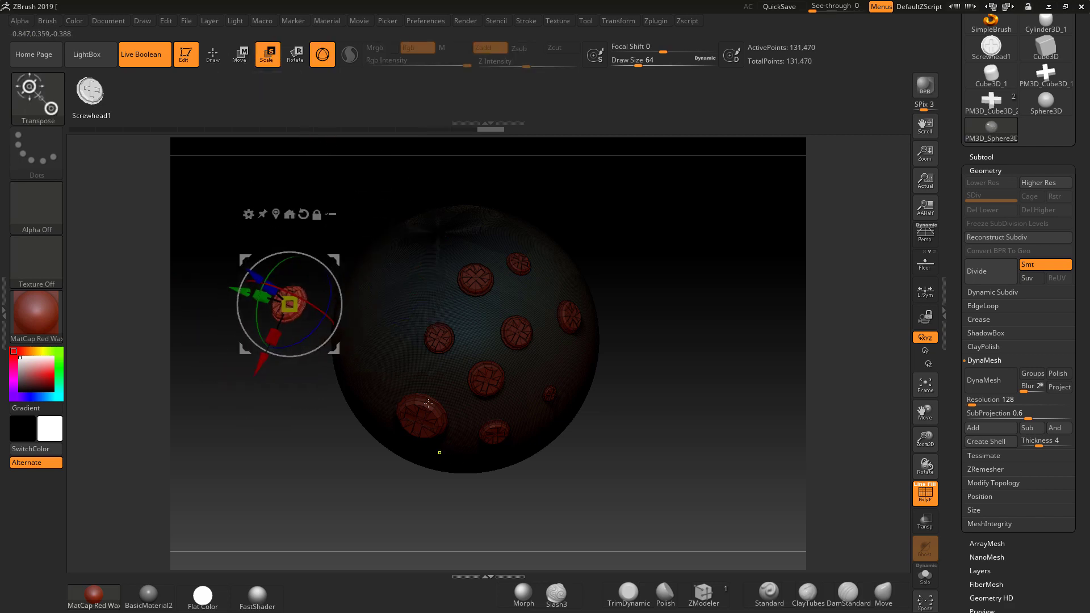
key(ctrl+z)
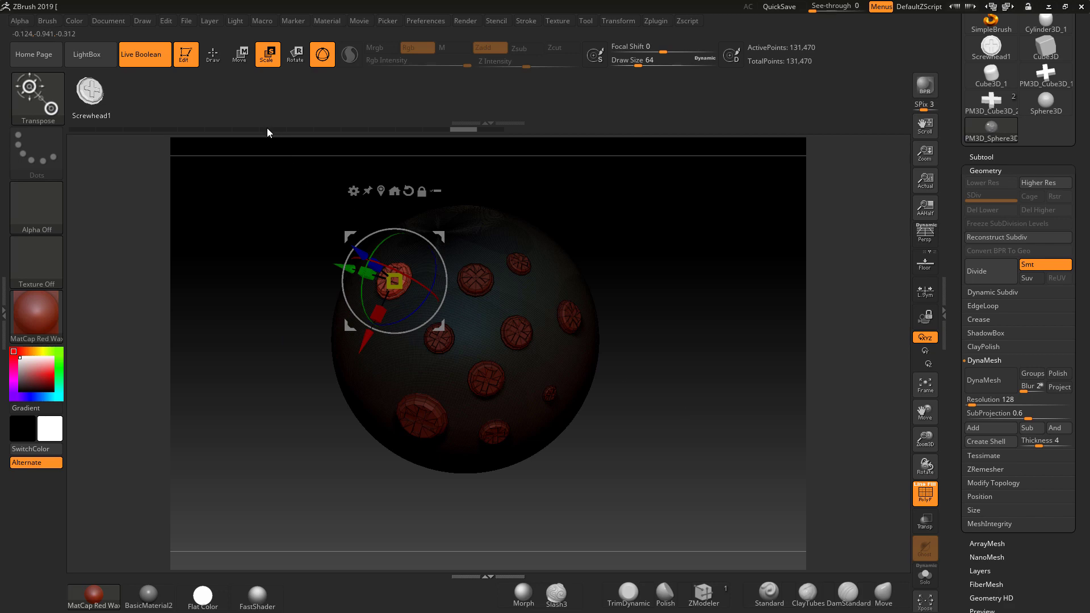
key(q)
Review the screw heads across the sphere and clear the mask from the whole mesh.
mouse_move(679, 433)
mouse_down()
mouse_move(694, 418)
mouse_move(673, 412)
mouse_up()
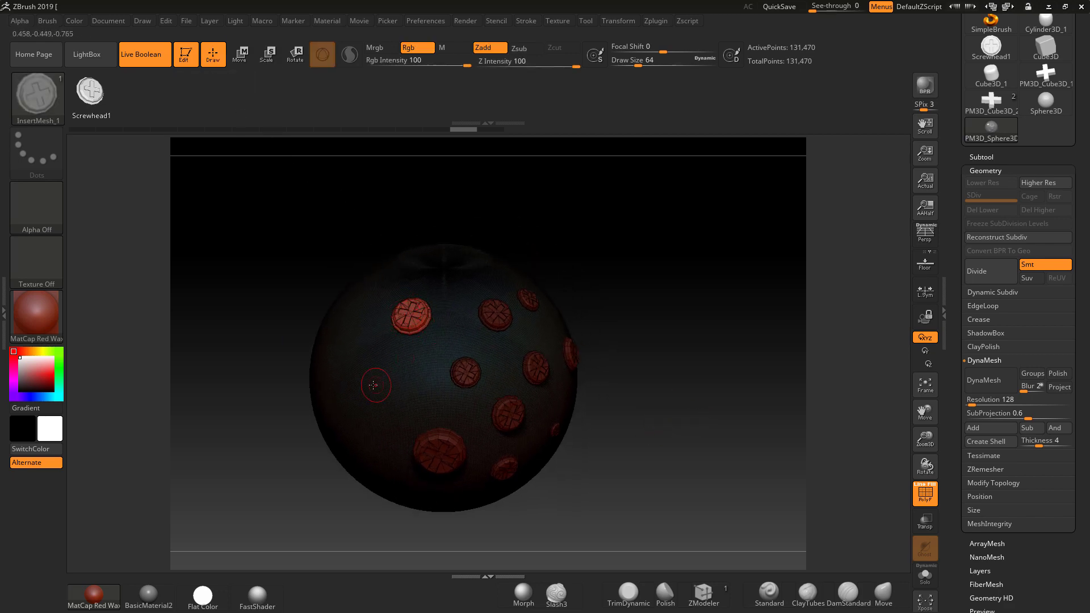
drag(679, 414, 515, 340)
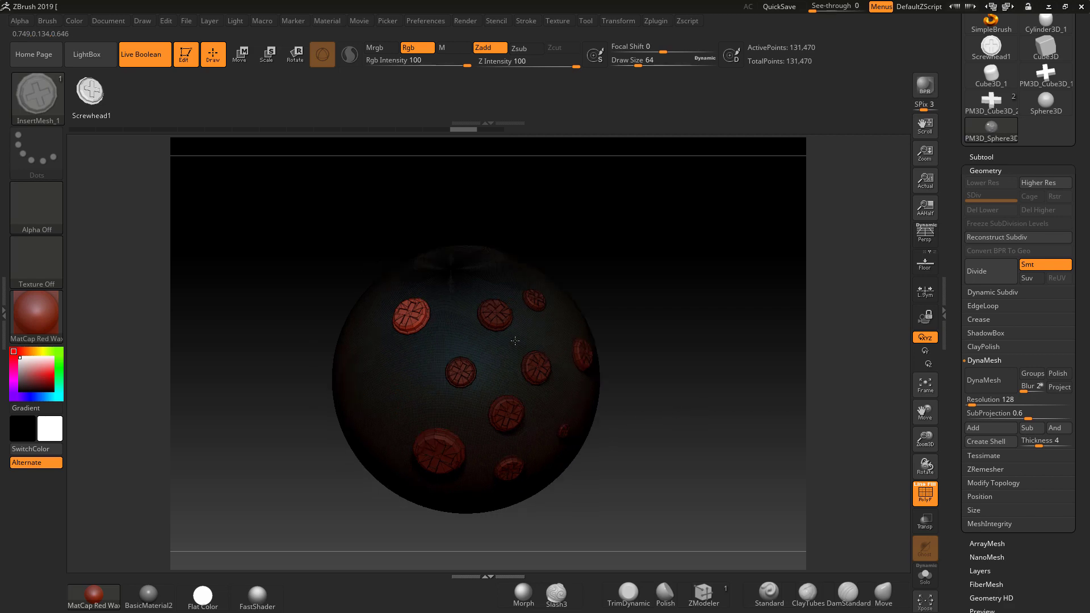
mouse_move(687, 341)
ctrl+mouse_down()
mouse_move(766, 454)
mouse_move(736, 451)
ctrl+mouse_up()
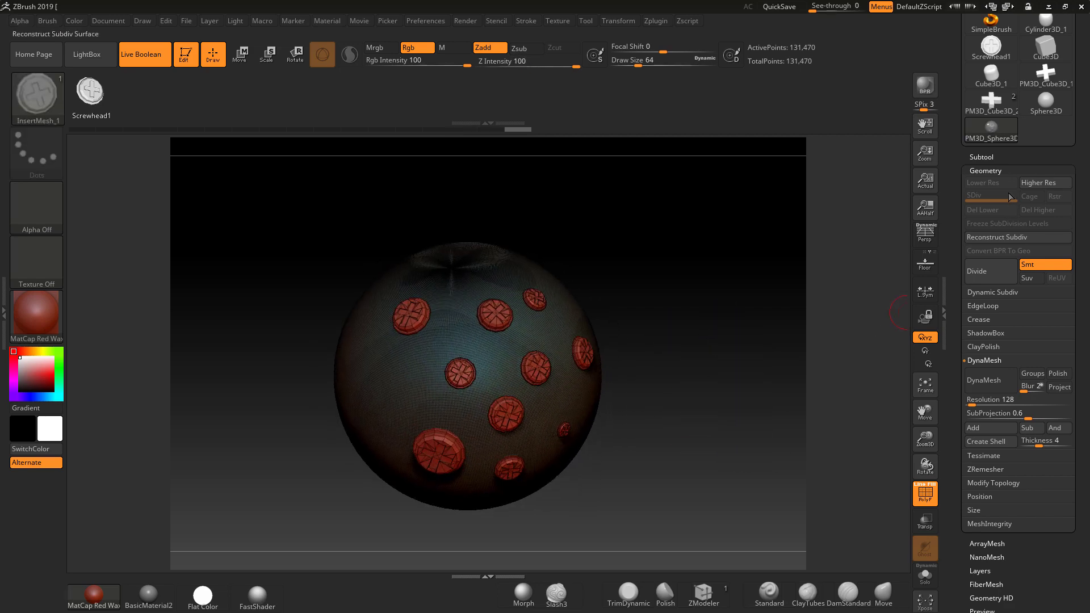
Split the sphere mesh with Groups Split so the screw heads become a separate subtool.
click(975, 157)
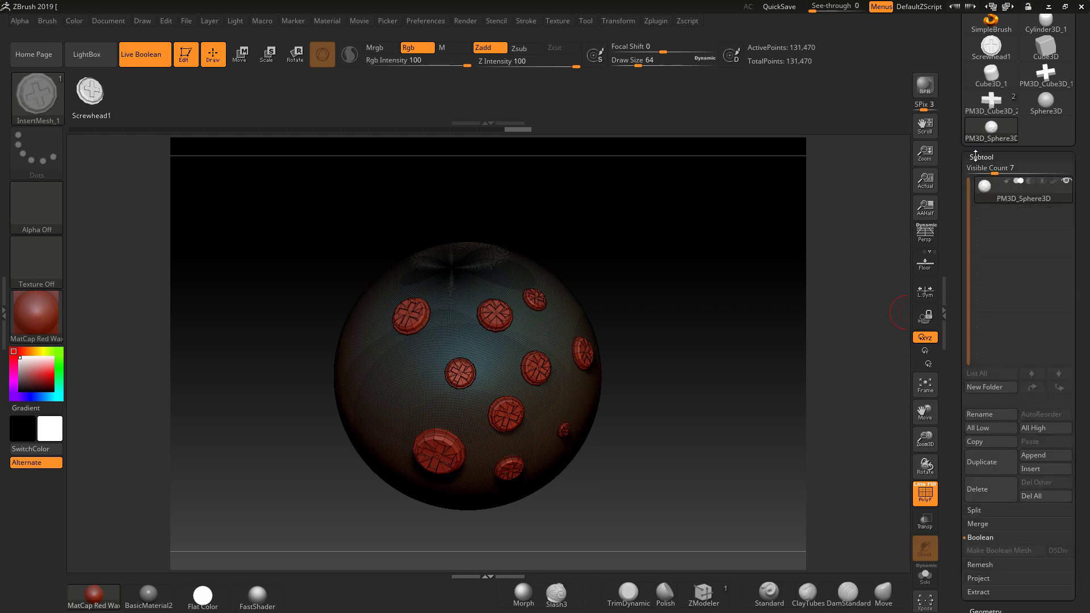
click(975, 510)
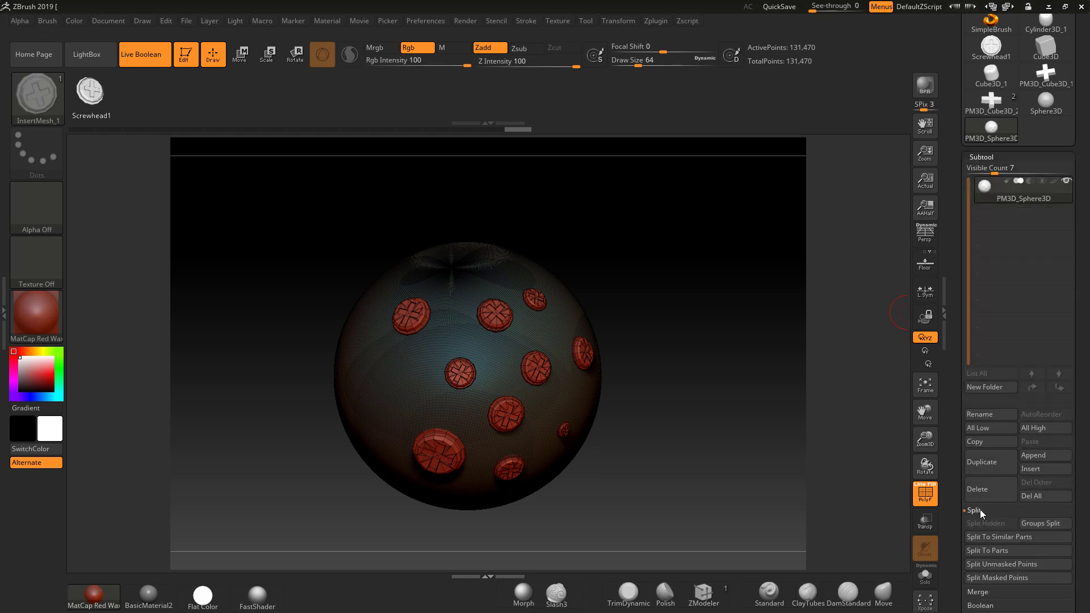
click(1039, 523)
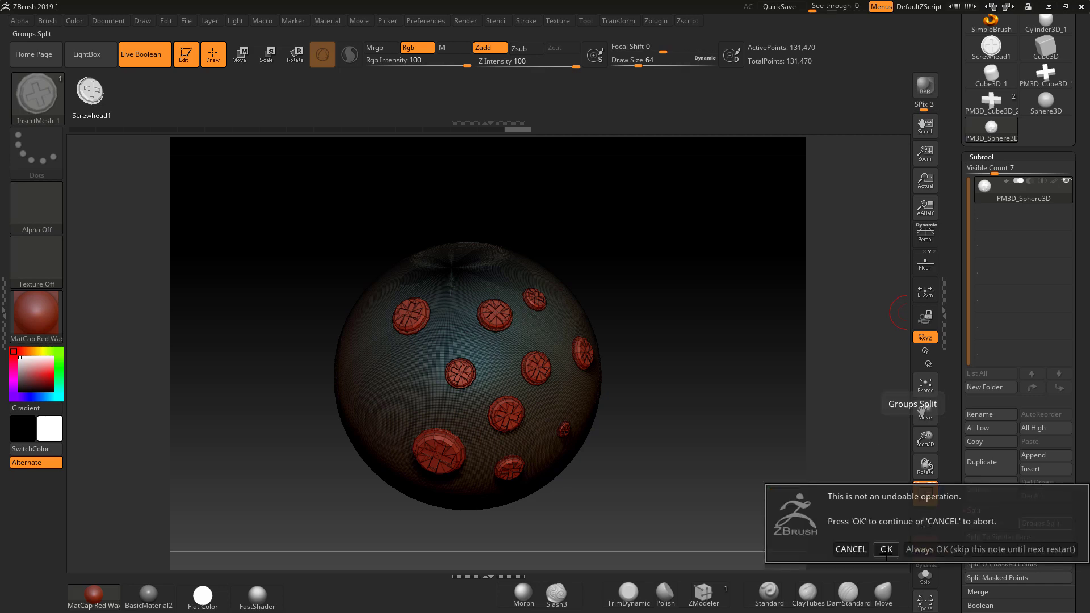
click(886, 549)
Hide the sphere subtool to inspect the separated screw heads, and select the sphere subtool to view both parts together.
click(982, 217)
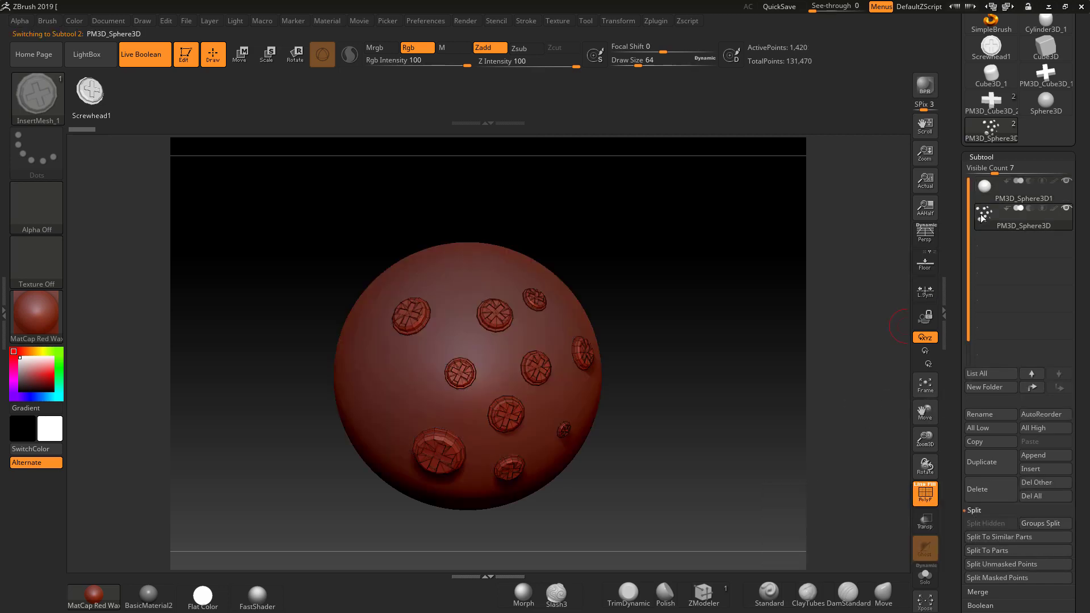
click(1066, 180)
mouse_move(686, 375)
mouse_down()
mouse_move(698, 326)
mouse_move(735, 292)
mouse_move(738, 316)
mouse_move(681, 355)
mouse_move(708, 372)
mouse_move(689, 357)
mouse_move(683, 370)
mouse_move(698, 363)
mouse_up()
click(1022, 192)
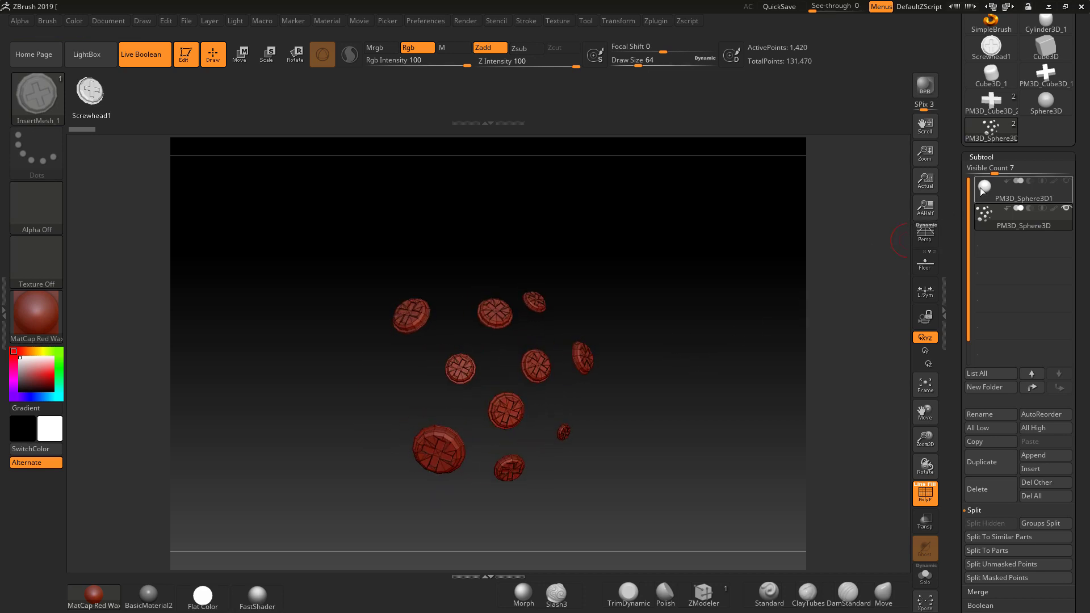
drag(771, 323, 761, 329)
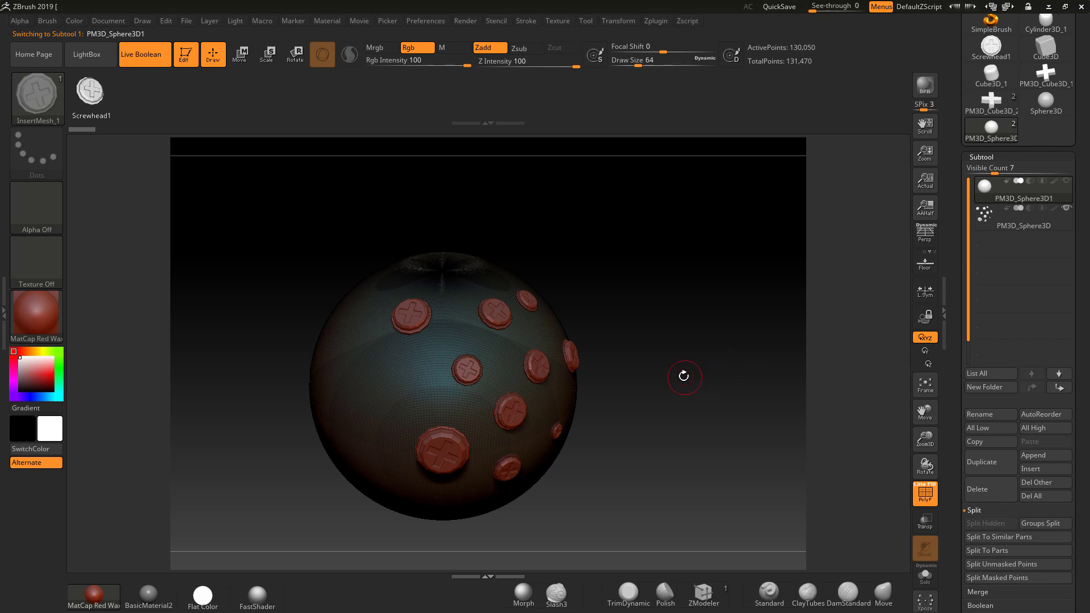
drag(684, 375, 665, 364)
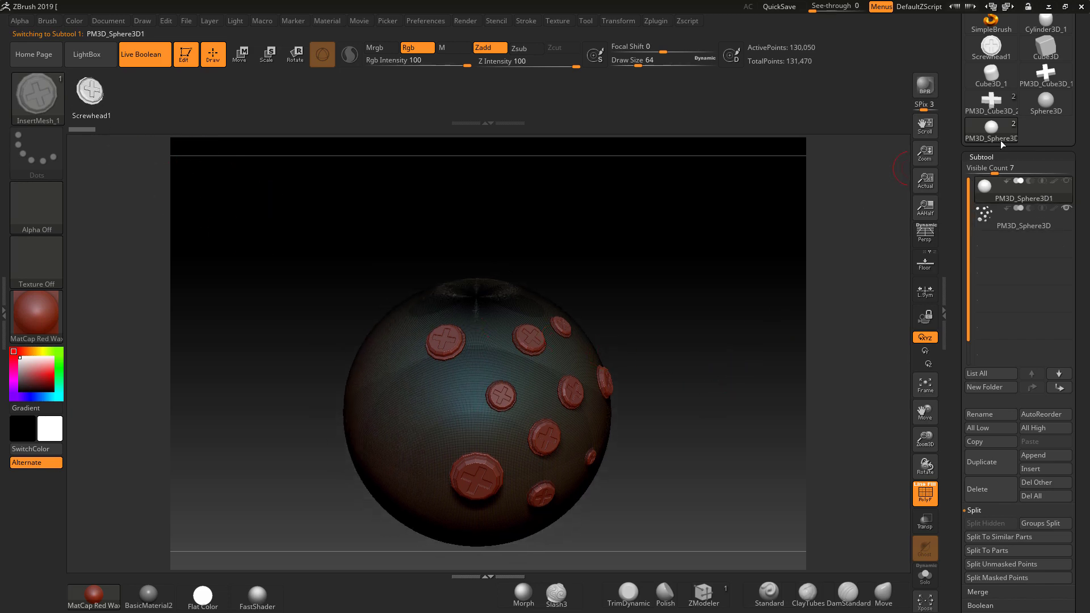
Switch to the original screw head tool that contains the cylinder and cross subtools, and turn off Live Boolean.
click(988, 49)
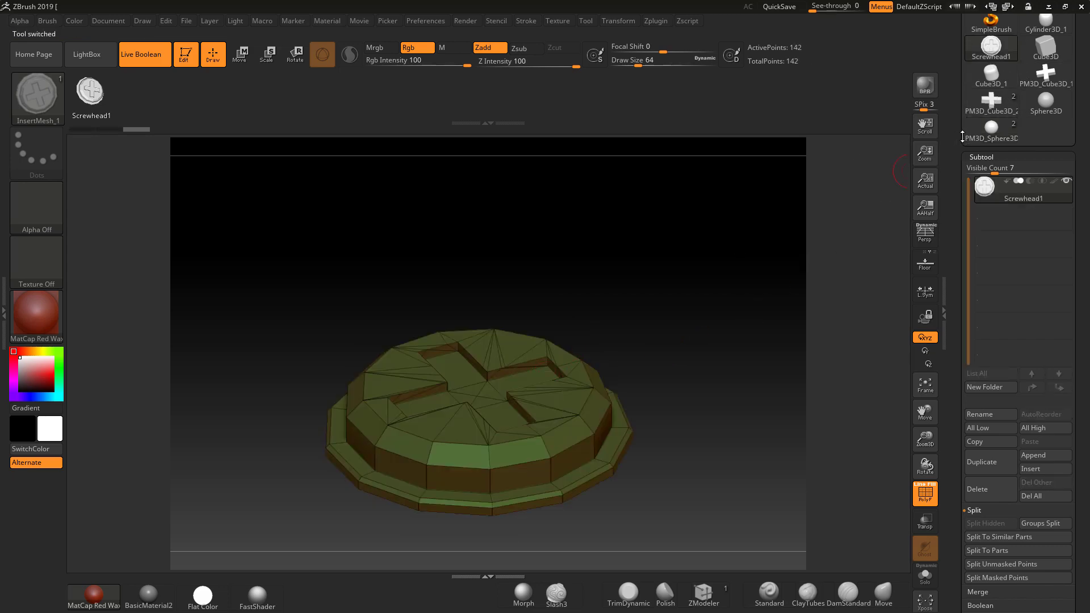
click(1040, 74)
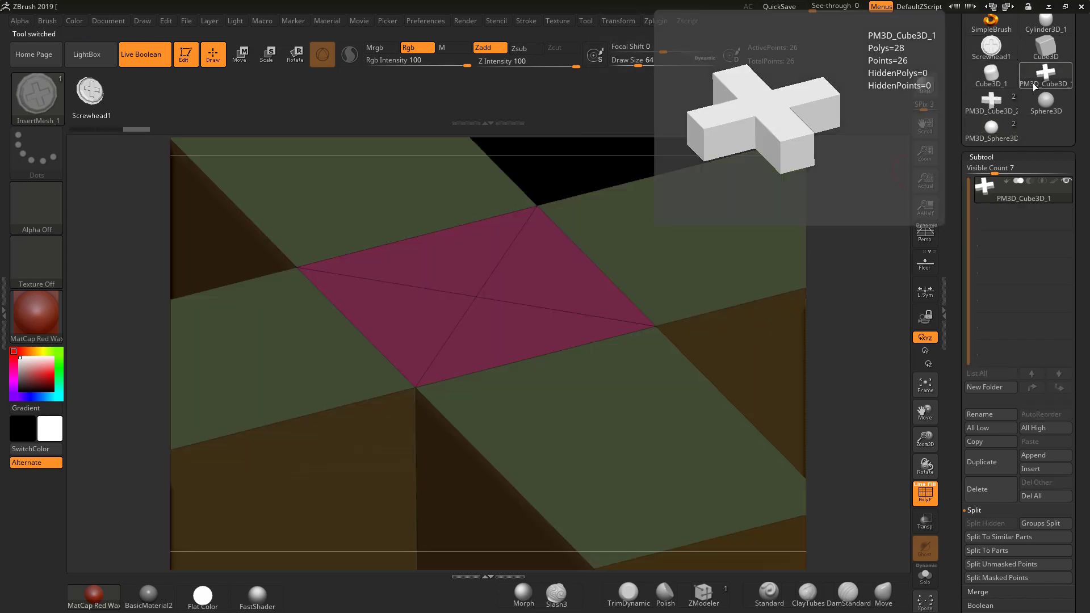
click(989, 105)
drag(762, 362, 680, 425)
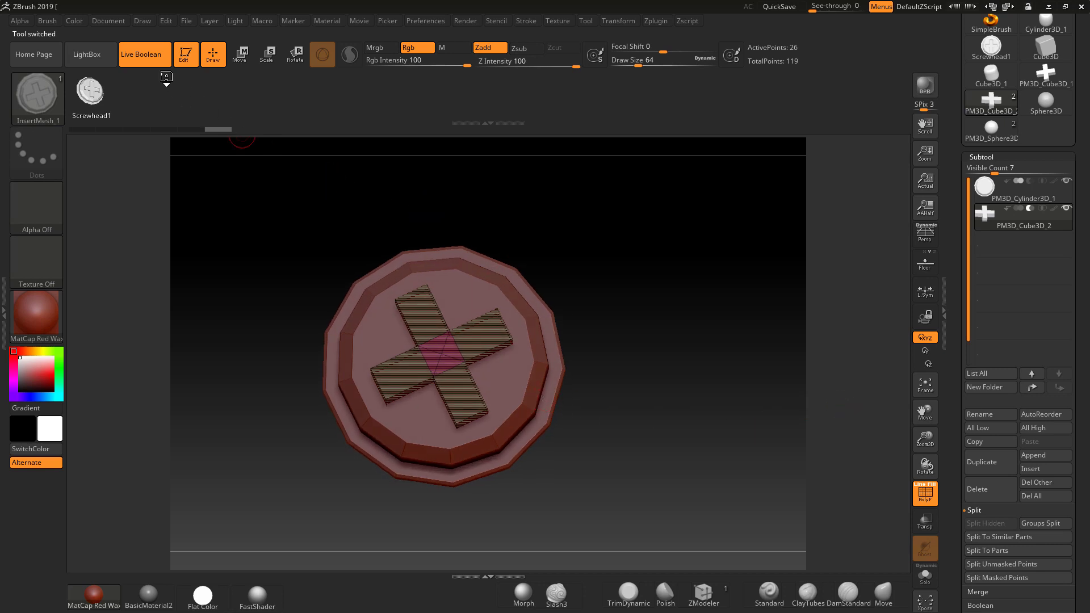
click(152, 57)
mouse_move(620, 368)
mouse_down()
mouse_move(645, 345)
mouse_move(636, 369)
mouse_up()
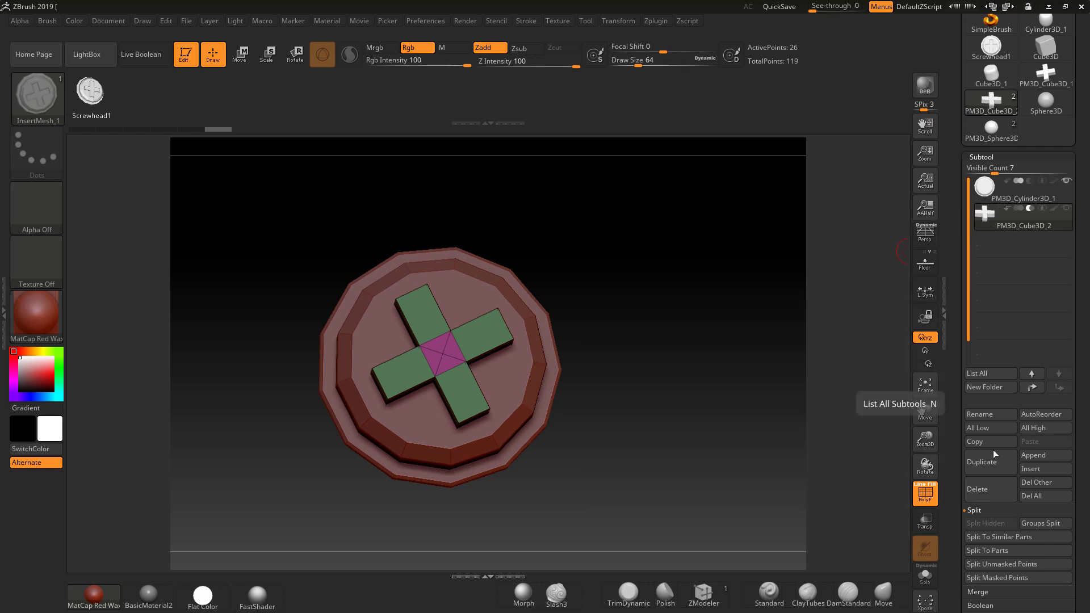
Delete the cross subtool from the screw head tool.
click(977, 490)
click(882, 516)
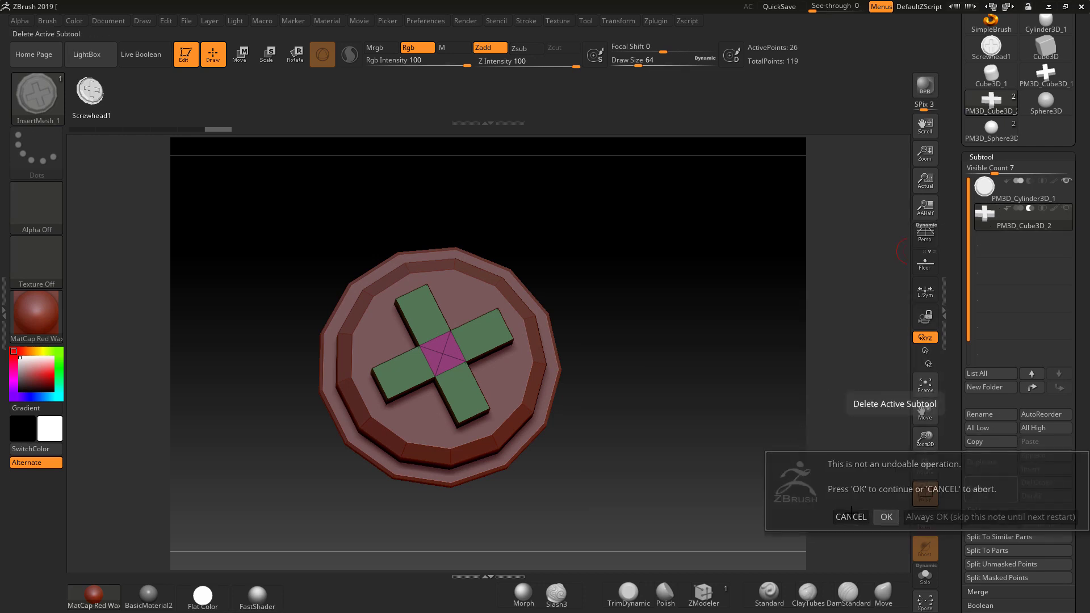
drag(707, 452, 695, 451)
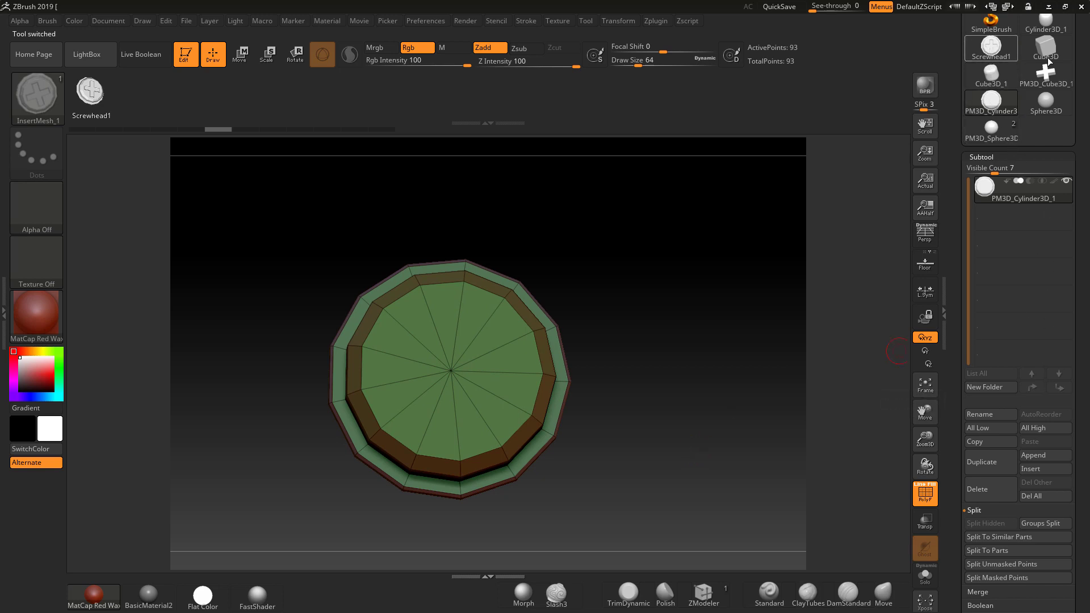
Try setting HDivide to 12 on the Cube3D_1 primitive.
scroll(1042, 83, up, 2)
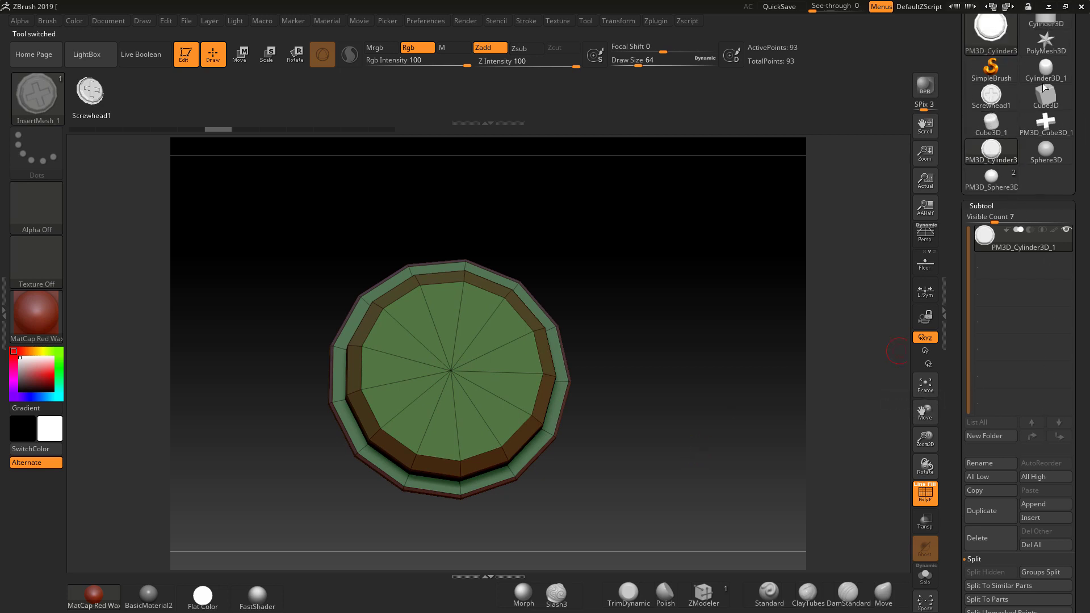
click(993, 36)
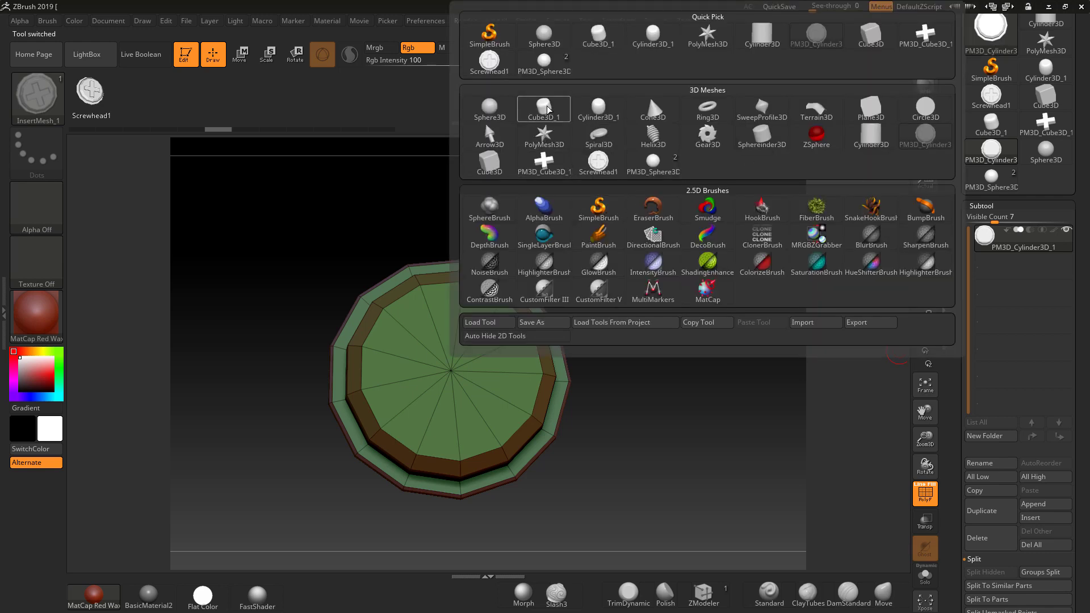
mouse_move(548, 109)
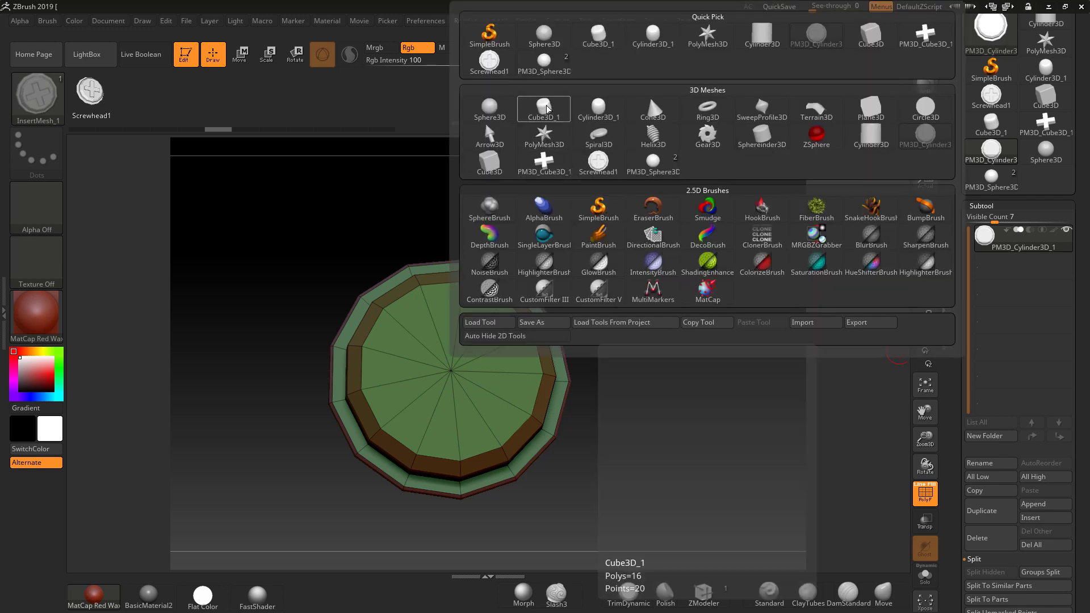
click(547, 109)
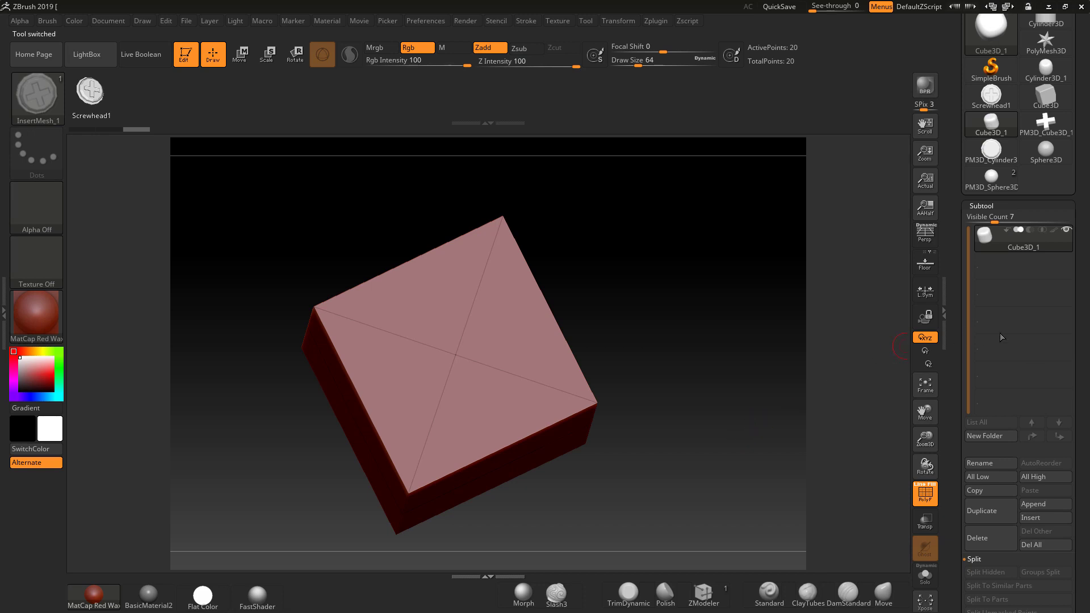
scroll(1083, 410, down, 6)
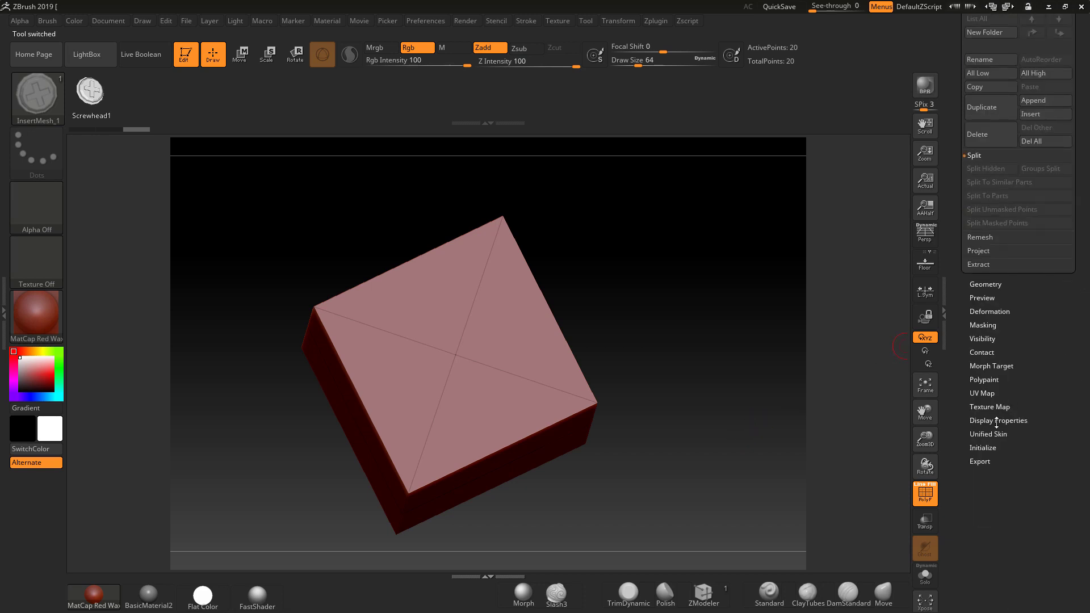
click(990, 435)
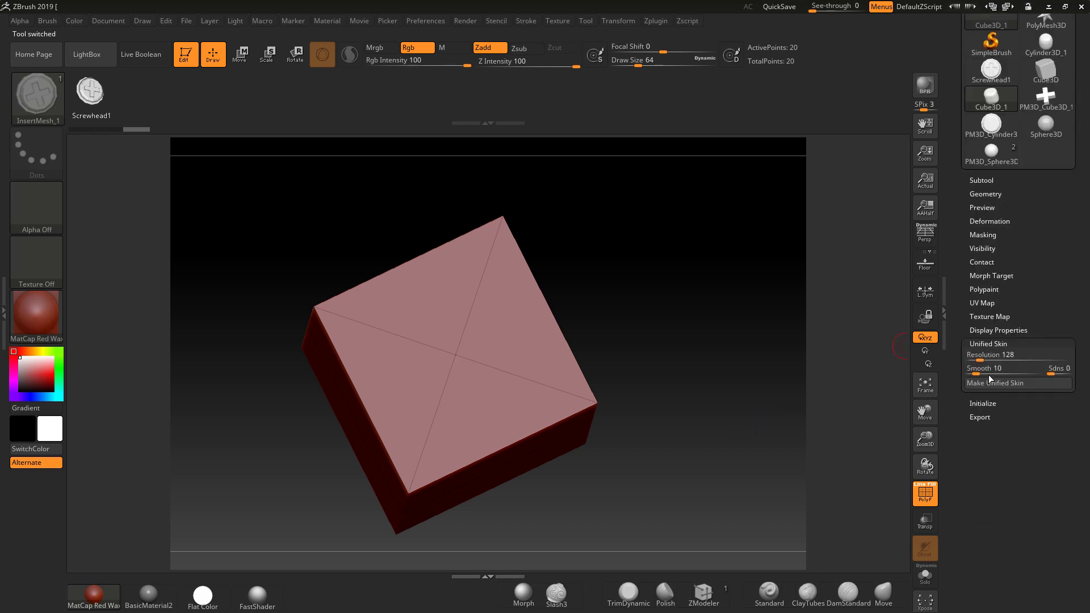
click(983, 403)
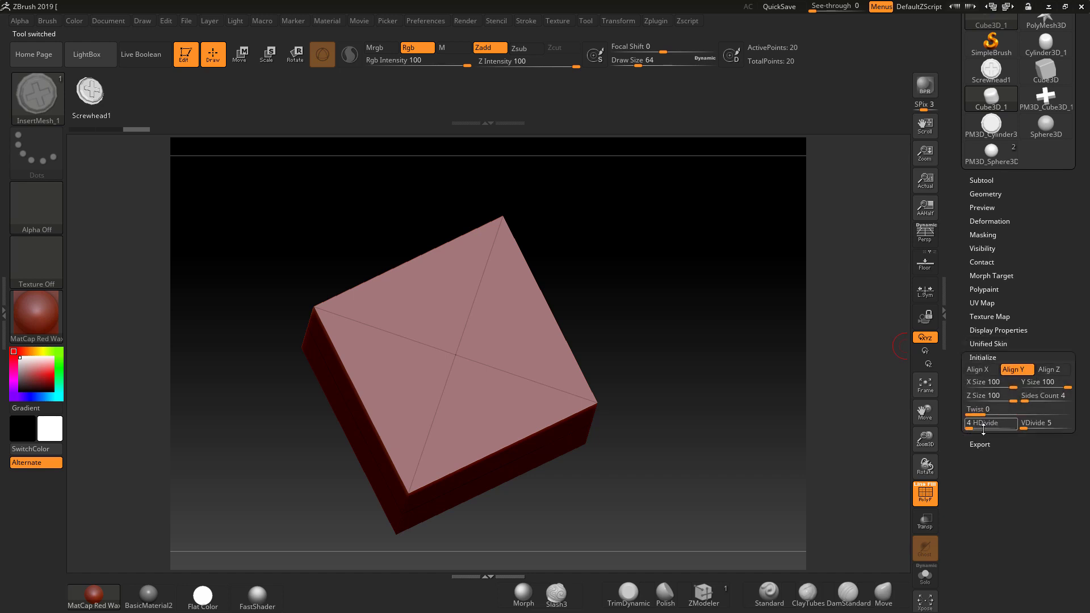
mouse_move(971, 427)
mouse_down()
mouse_move(981, 427)
mouse_move(972, 427)
mouse_up()
scroll(1000, 125, up, 5)
Switch to the Cylinder3D_1 primitive and set its HDivide to 8 for an eight-sided shape.
click(993, 155)
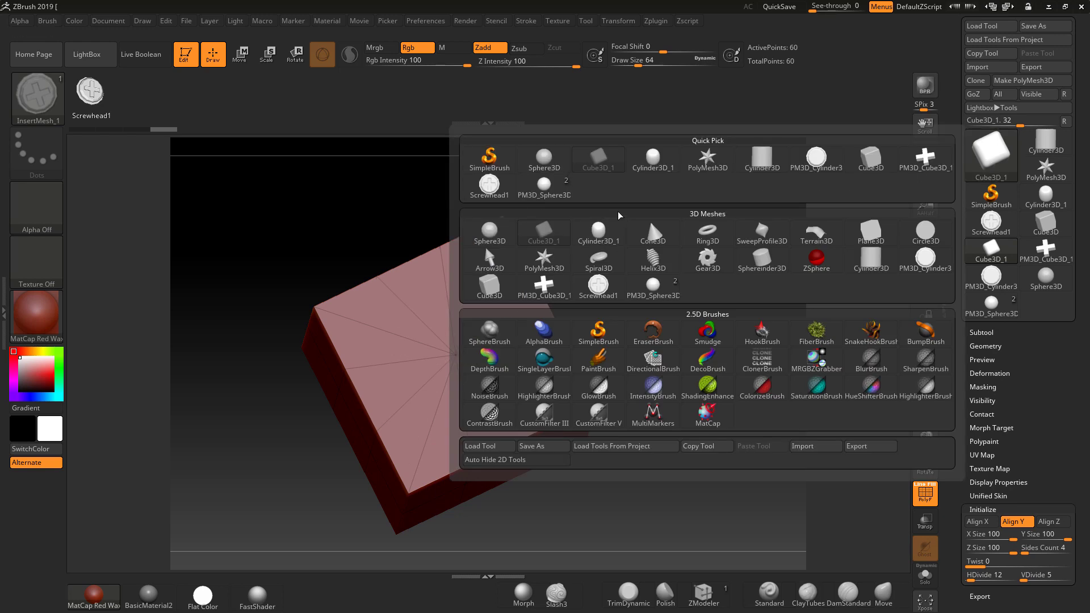
click(601, 234)
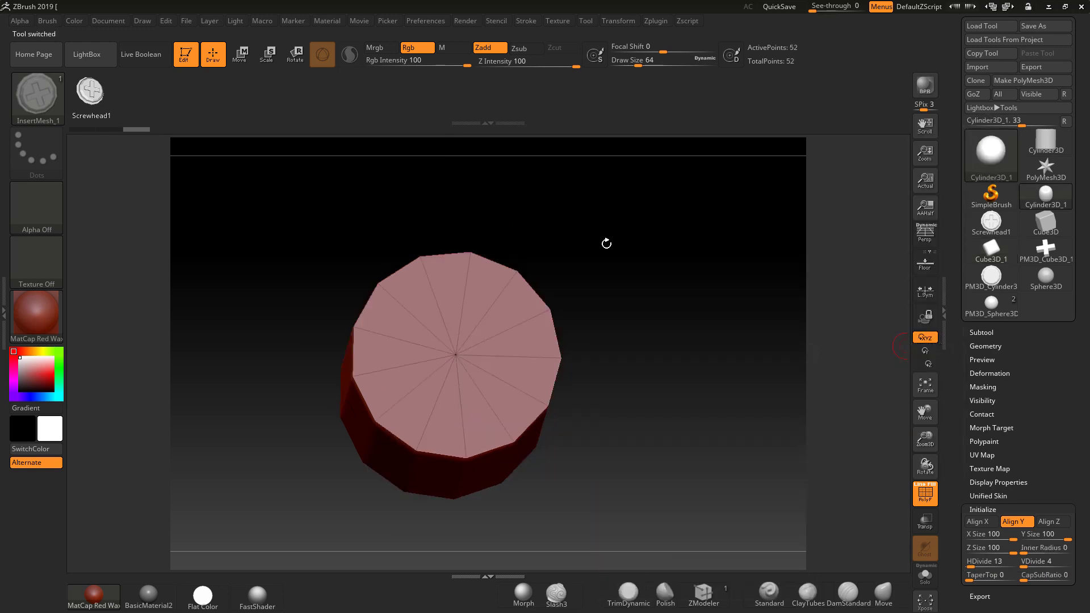
click(972, 561)
text(8)
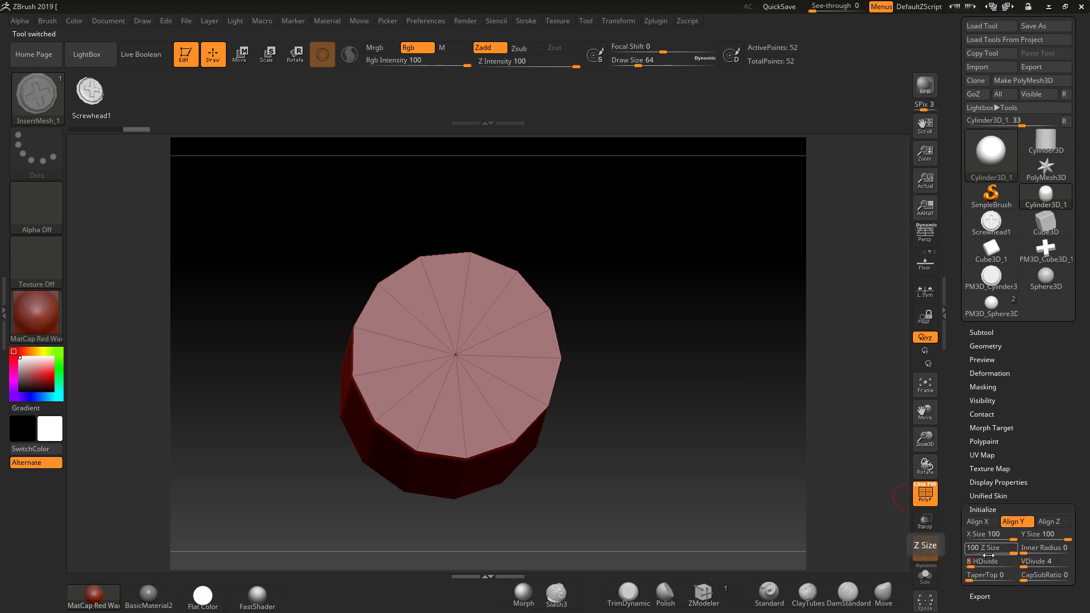
key(Return)
drag(727, 464, 704, 344)
drag(651, 429, 673, 463)
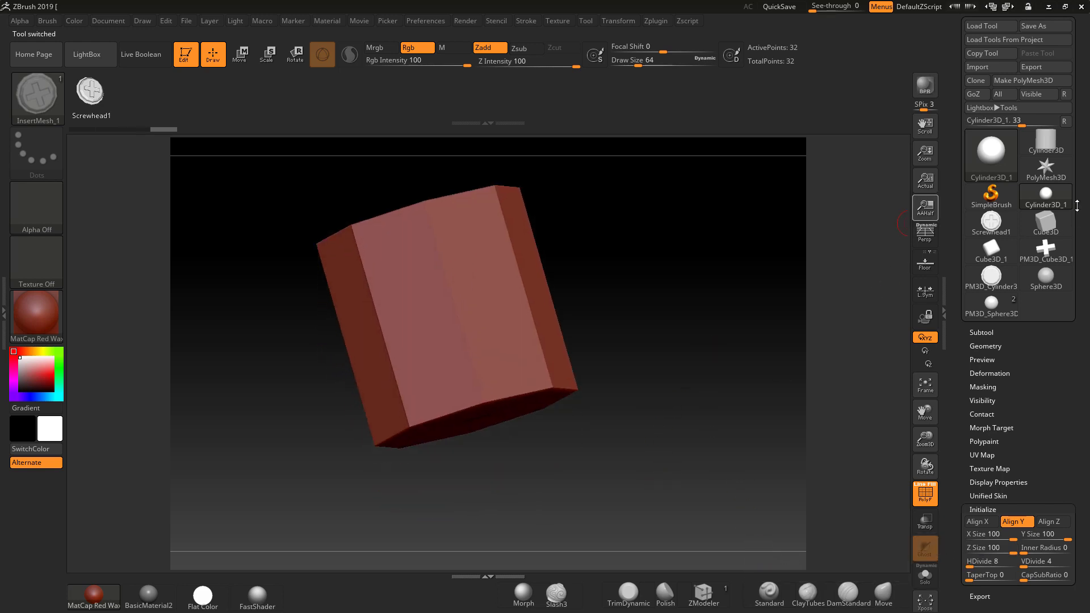
Convert the eight-sided cylinder to a PolyMesh3D and bevel its complete bottom edge loop with ZModeler.
click(1030, 81)
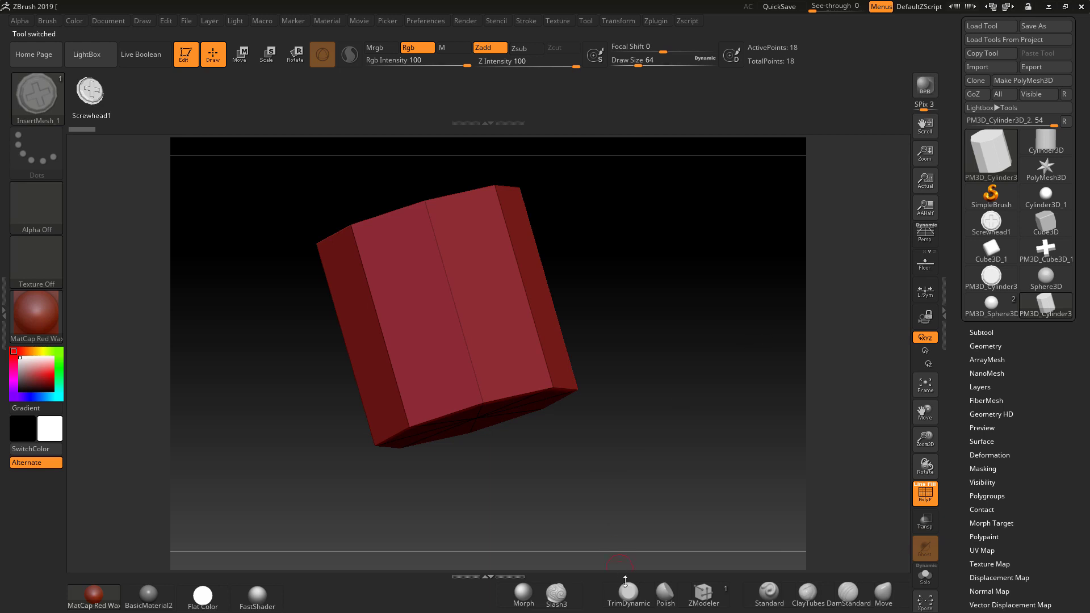
click(703, 592)
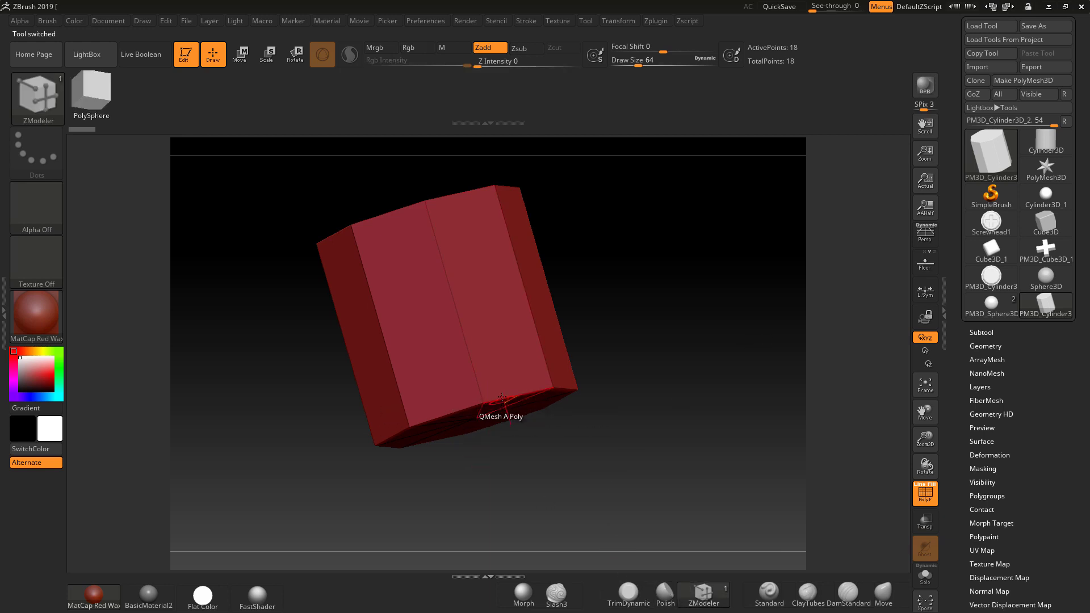
key(space)
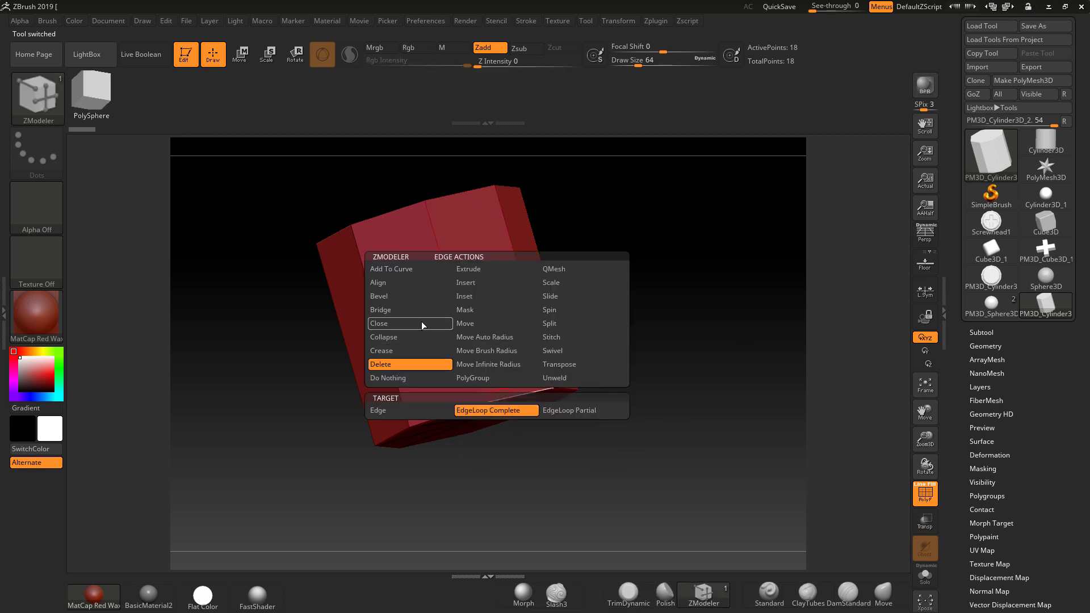
click(409, 296)
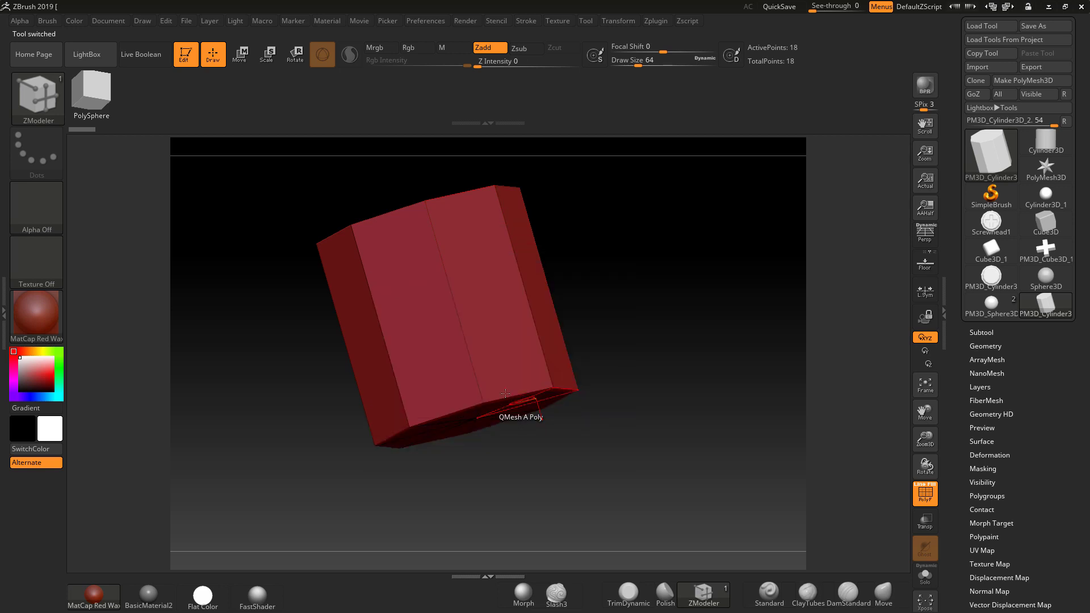
drag(505, 393, 512, 392)
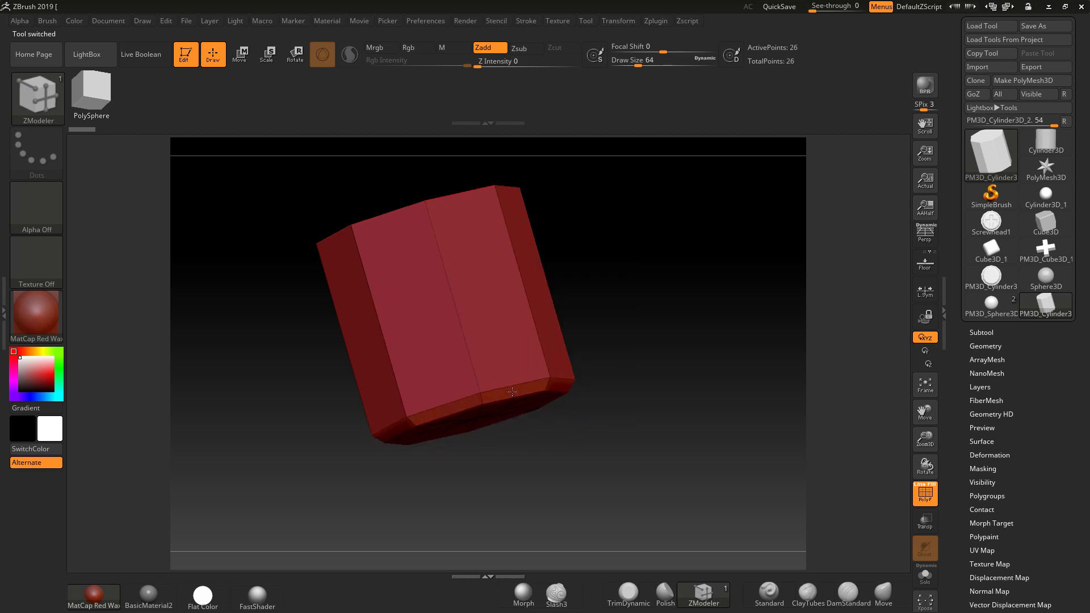
drag(704, 404, 856, 392)
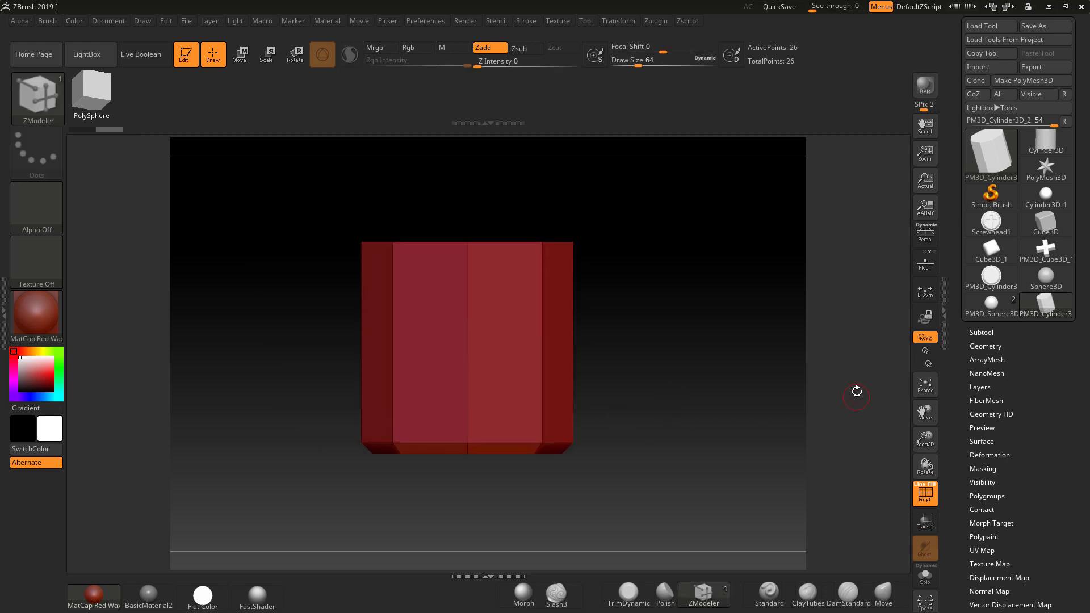
Rename the beveled cylinder subtool as 233243.
scroll(1061, 375, up, 1)
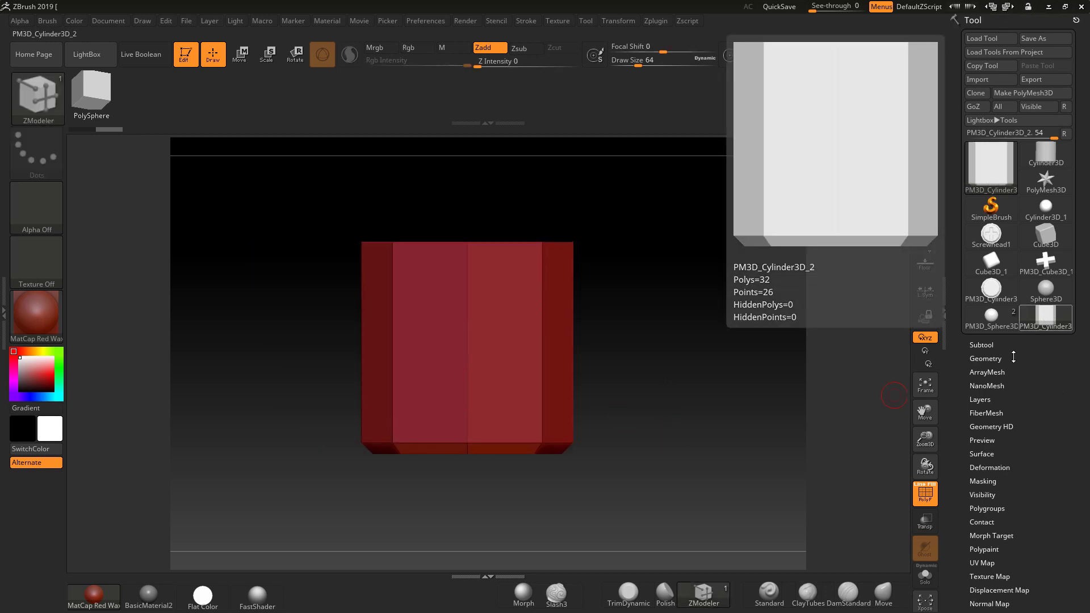
click(979, 346)
scroll(1065, 411, down, 5)
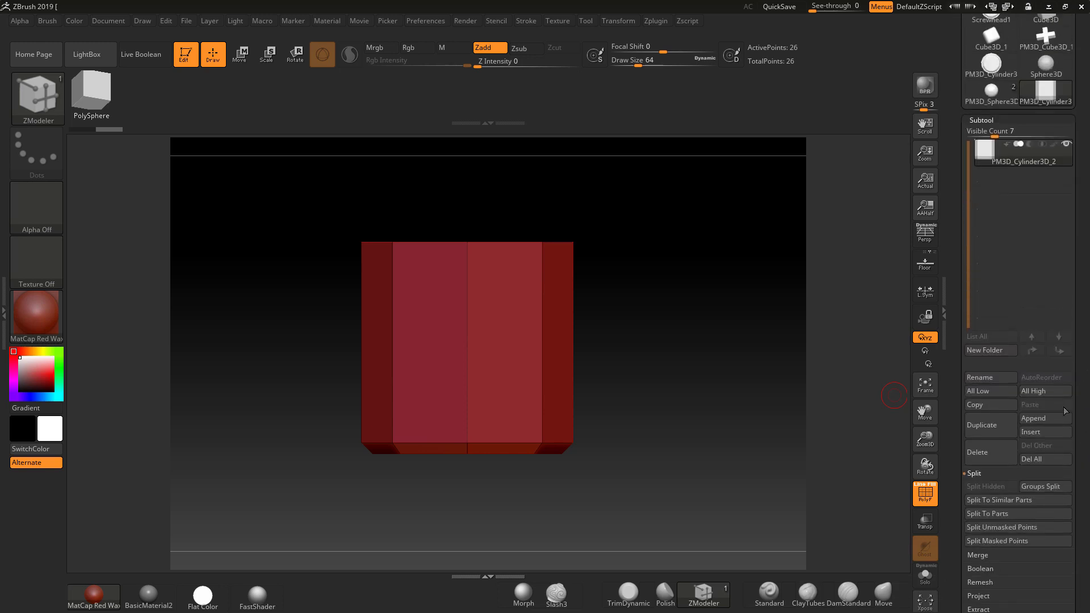
click(986, 377)
text(233243)
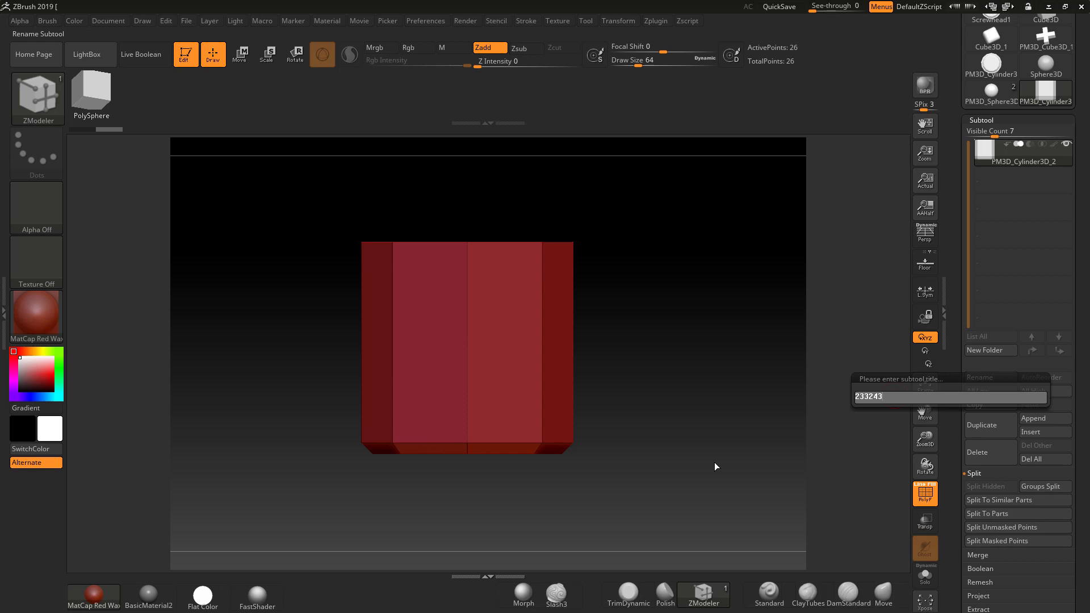
key(Return)
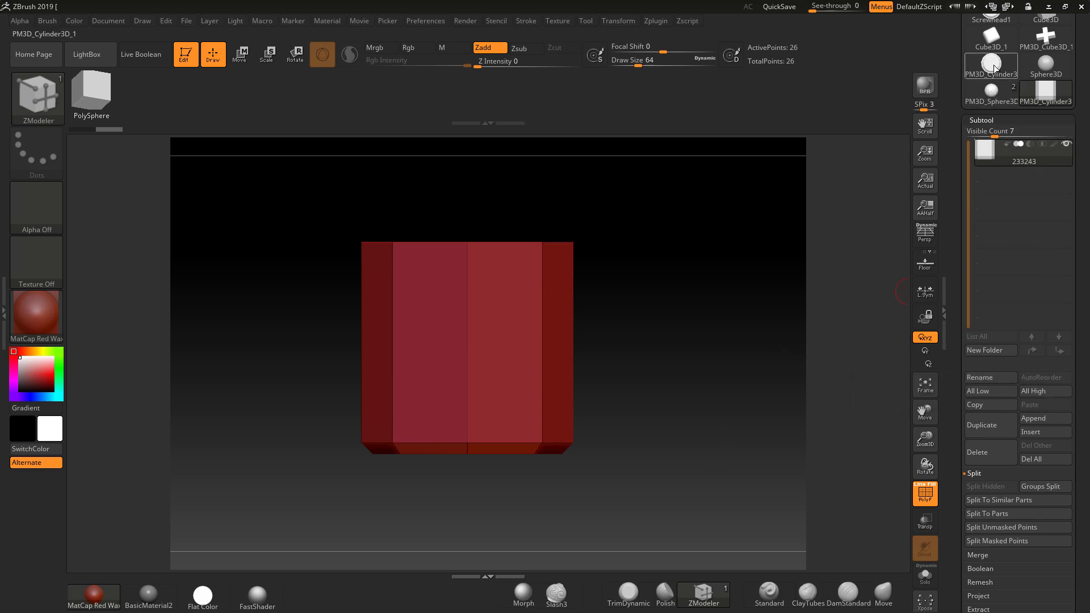
Switch to the plain round screw head PM3D_Cylinder3D_1, append the beveled cylinder 233243 and select the appended subtool.
click(991, 64)
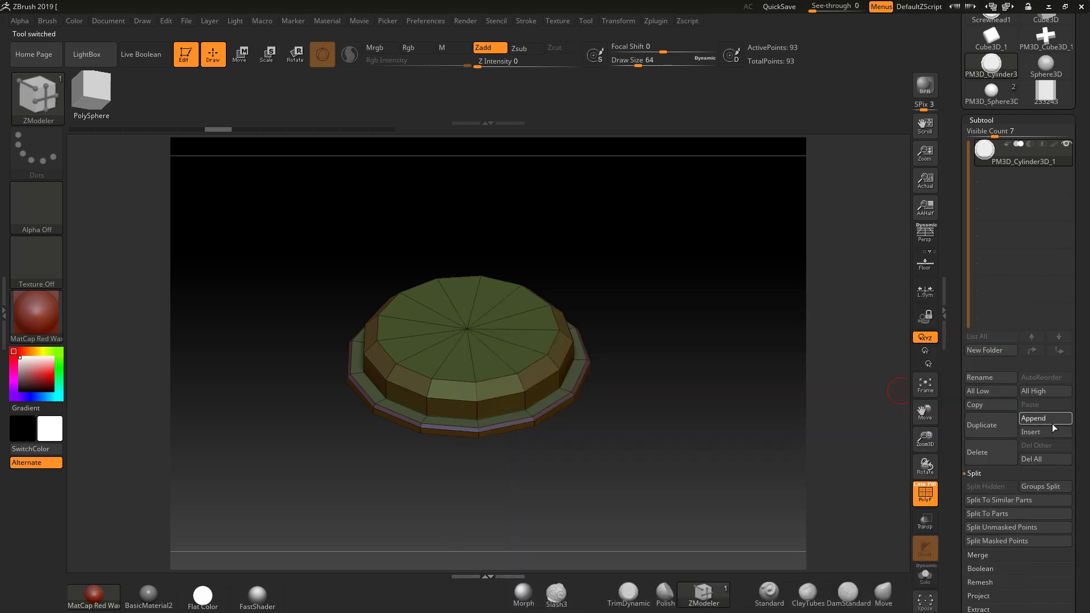
click(1051, 424)
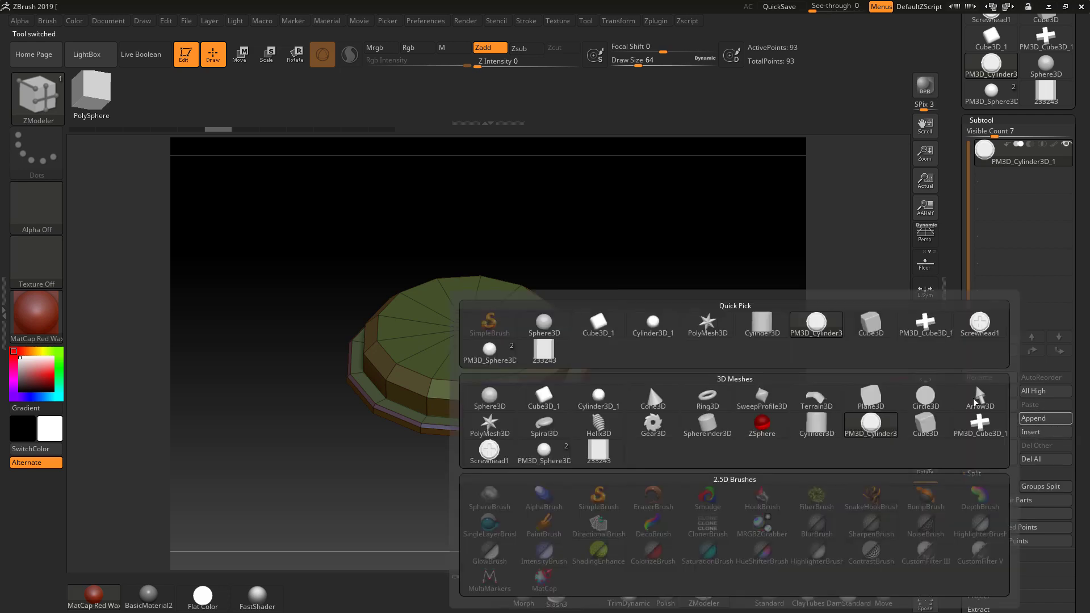
click(537, 353)
click(984, 181)
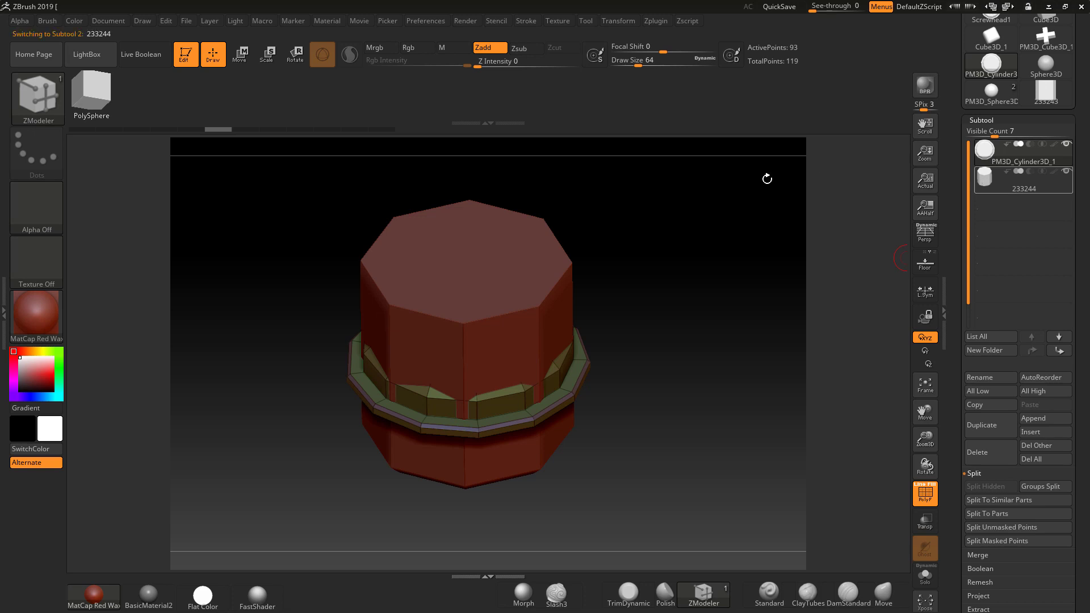
Scale the eight-sided cutter down at the head's centre and subtract it from the head in a Live Boolean preview without polyframe.
key(e)
drag(465, 293, 465, 253)
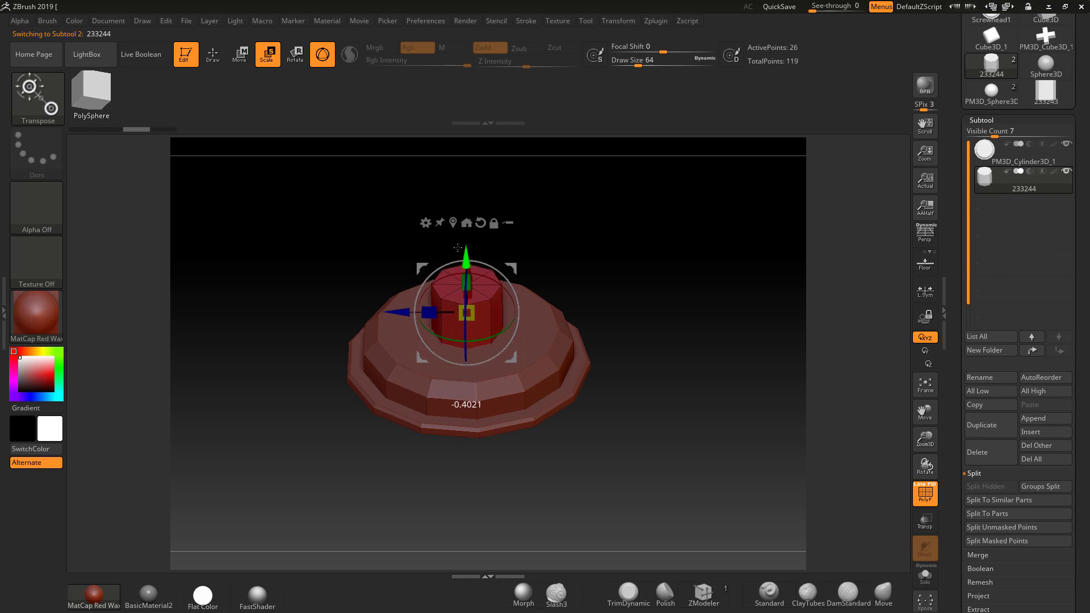
click(146, 60)
click(1029, 171)
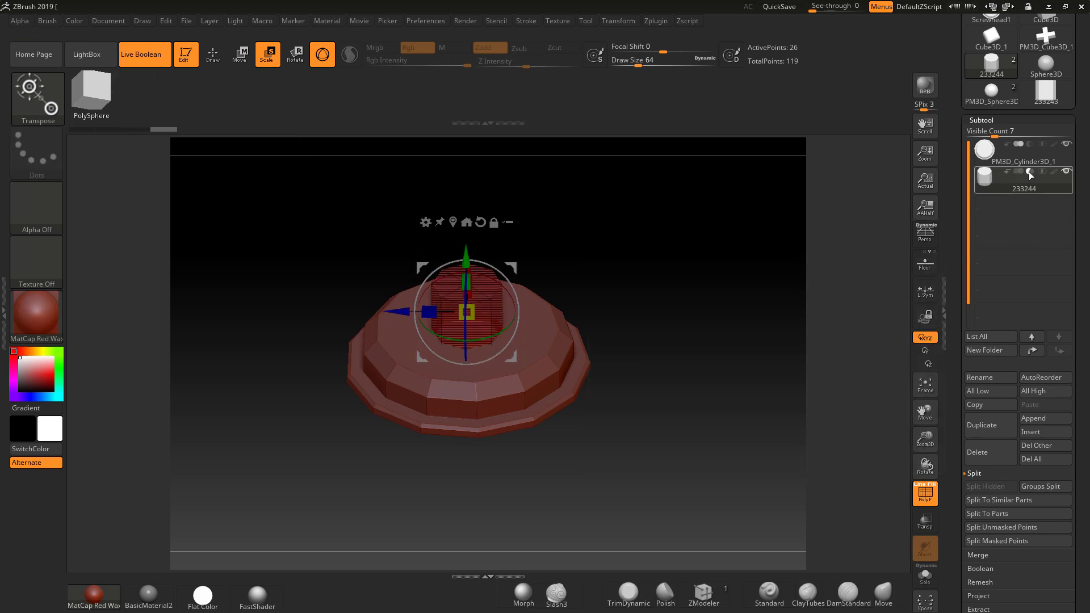
click(926, 492)
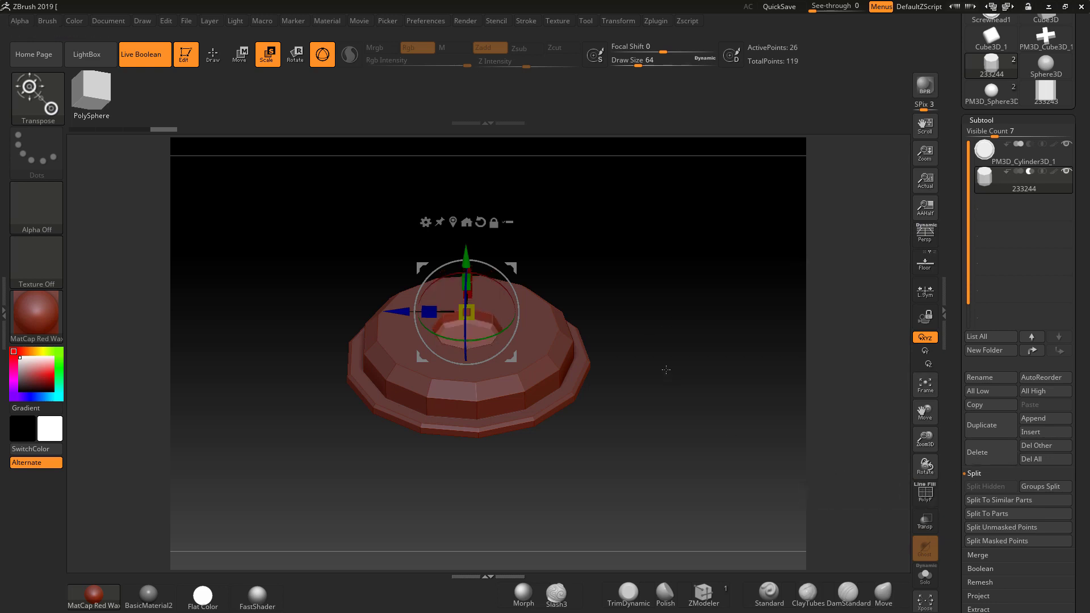
Enlarge the cutter and raise it slightly to form a wider, shallow recess in the screw head.
drag(476, 345, 477, 301)
drag(466, 257, 466, 248)
mouse_move(755, 335)
mouse_down()
mouse_move(758, 373)
mouse_move(731, 444)
mouse_up()
click(213, 54)
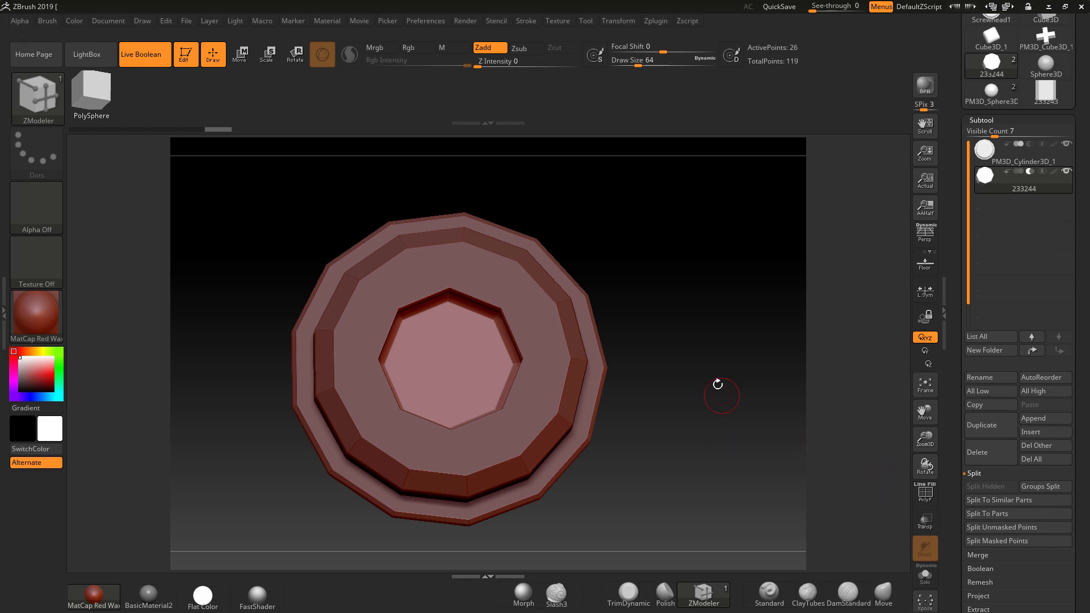
drag(718, 383, 745, 405)
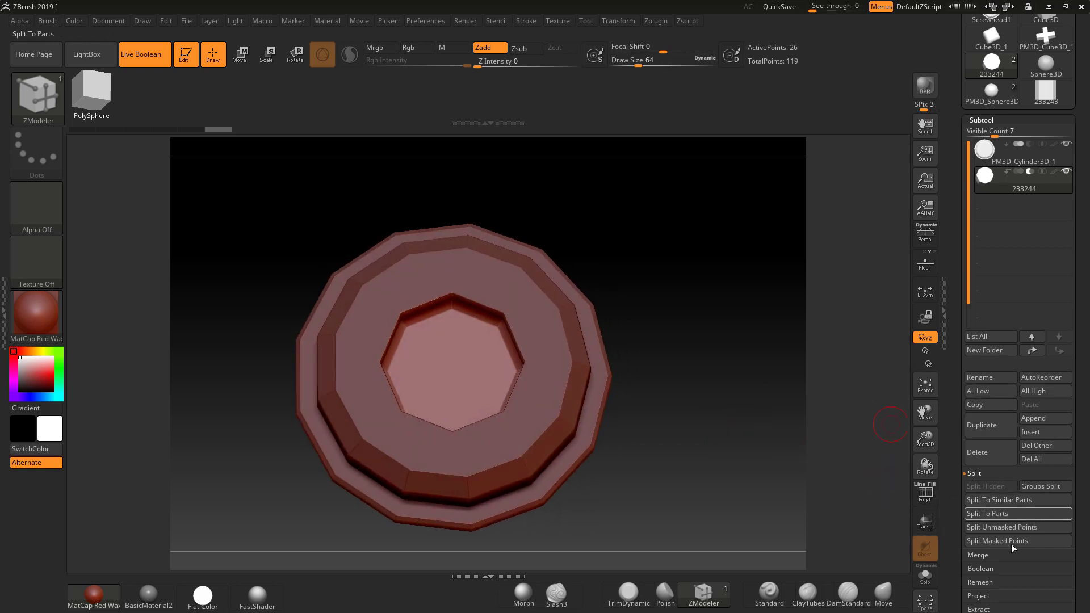
Make a Boolean mesh from the head and cutter and switch to the resulting UMesh_PM3D_Cylinder3D_1 tool.
click(992, 569)
click(999, 514)
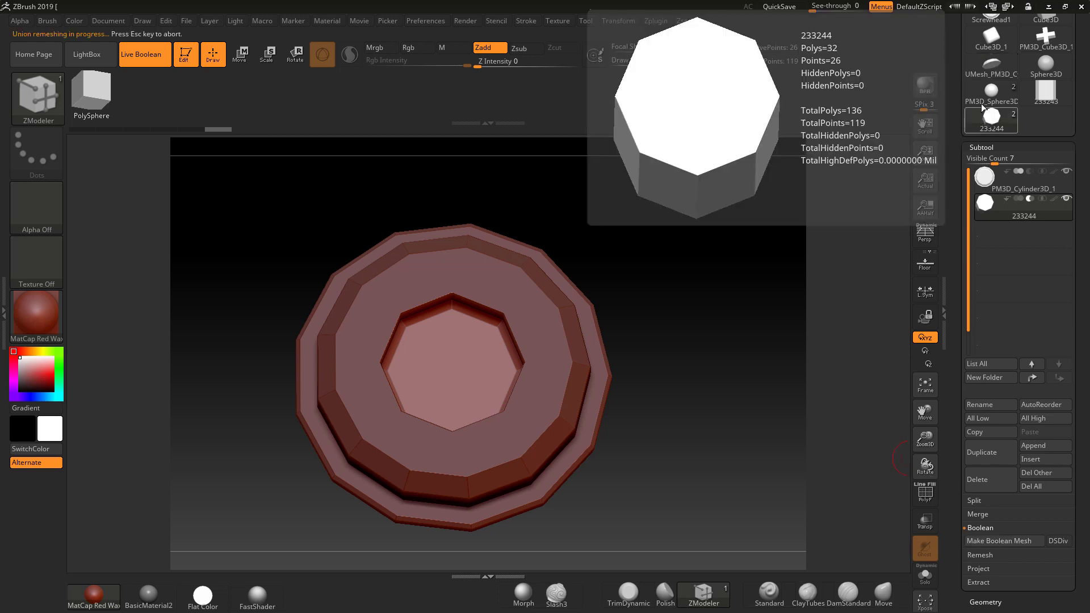
click(993, 69)
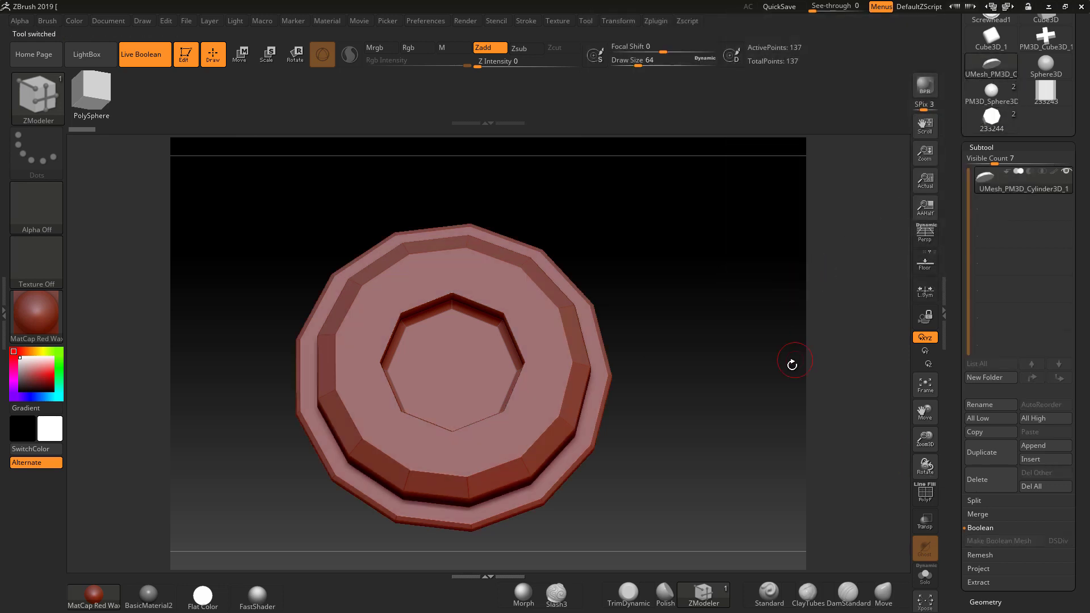
Check the boolean mesh's wireframe and merge all of its polygroups into a single polygroup.
drag(791, 360, 925, 462)
click(932, 500)
click(926, 494)
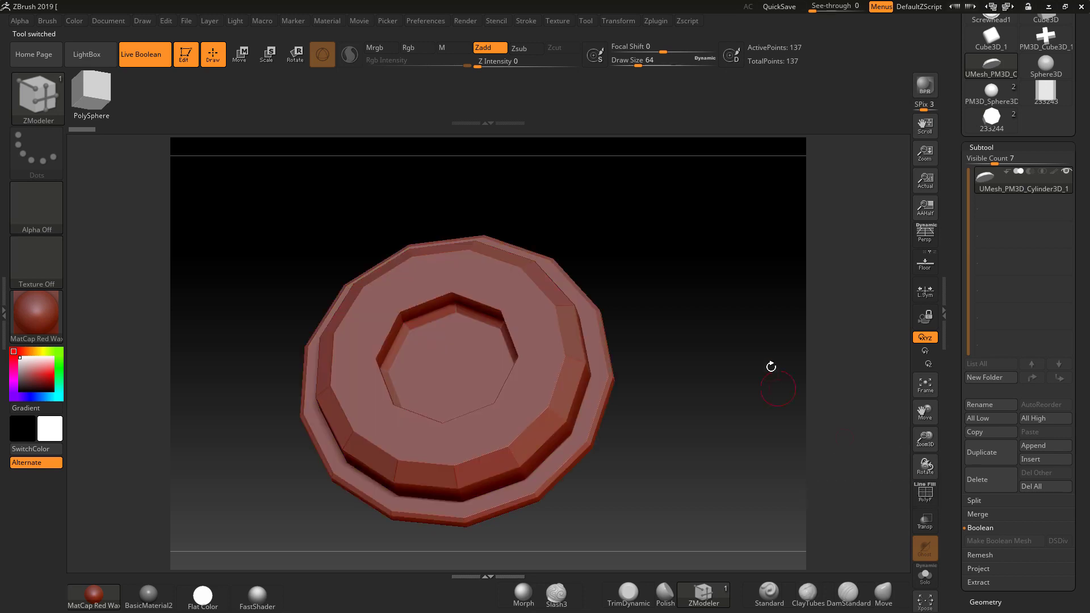
drag(768, 368, 798, 389)
click(926, 493)
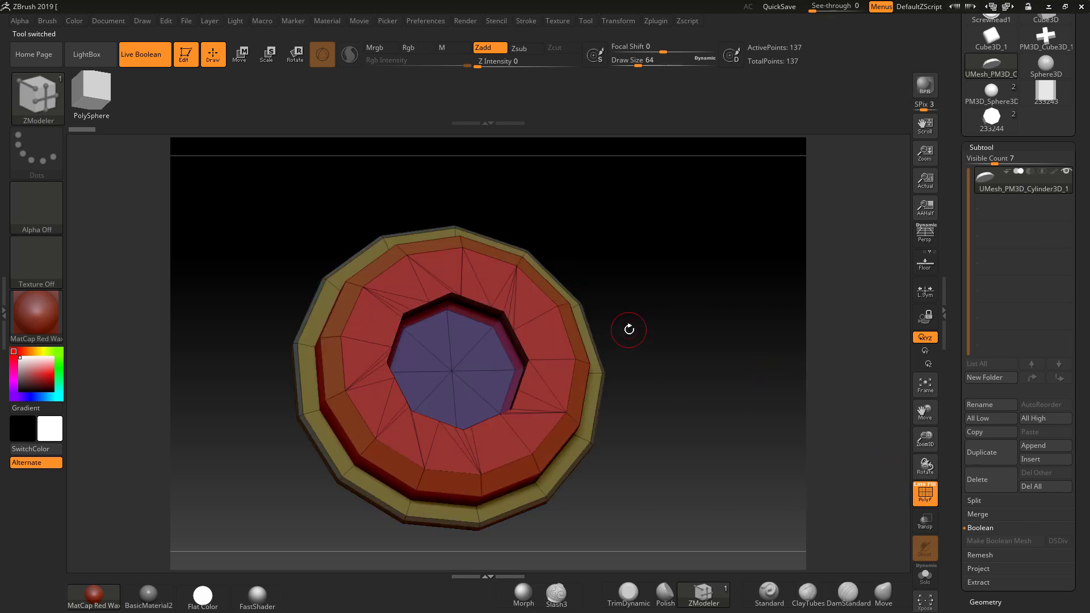
key(ctrl)
ctrl+click(762, 393)
ctrl+click(762, 393)
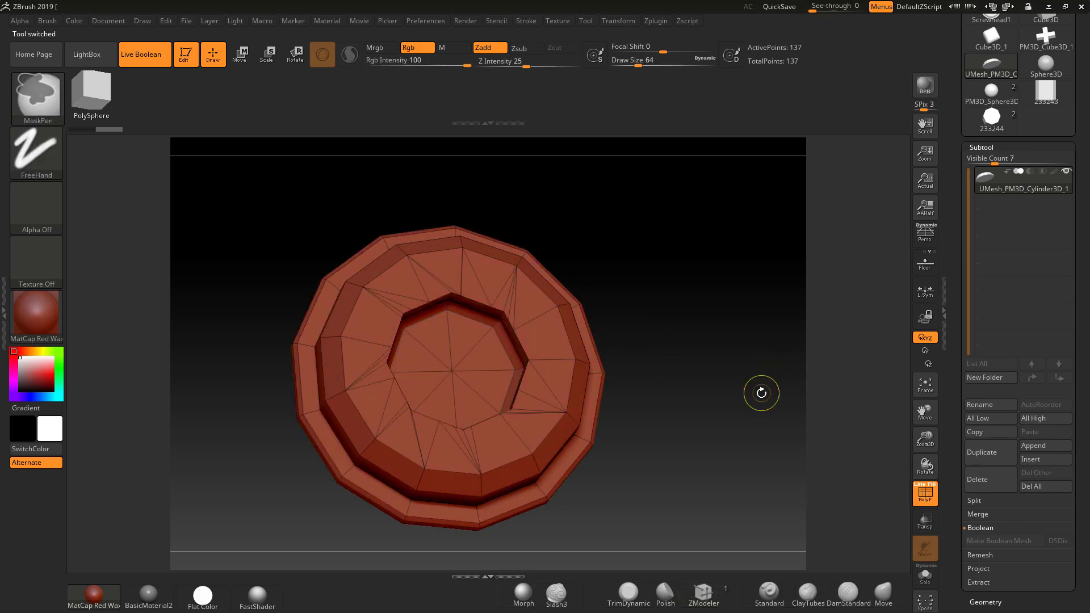
ctrl+click(760, 393)
ctrl+click(760, 393)
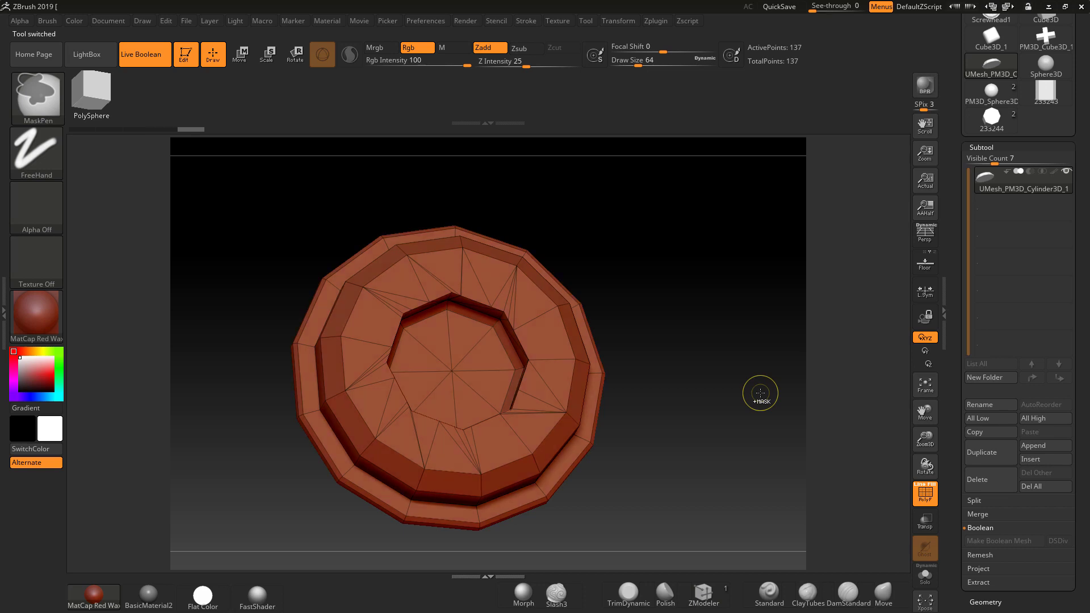
drag(759, 392, 754, 397)
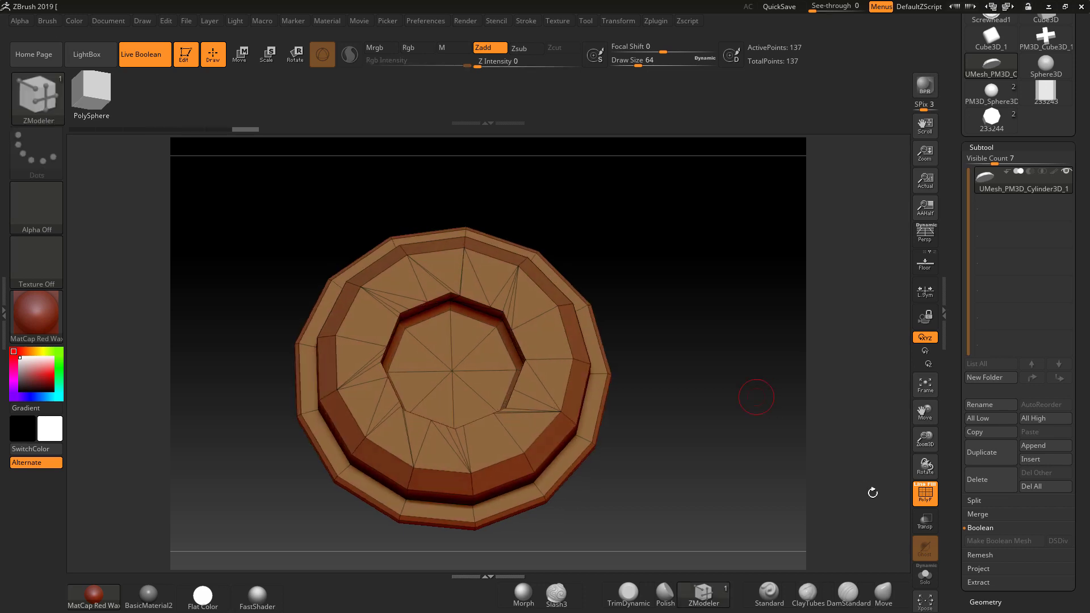
click(925, 493)
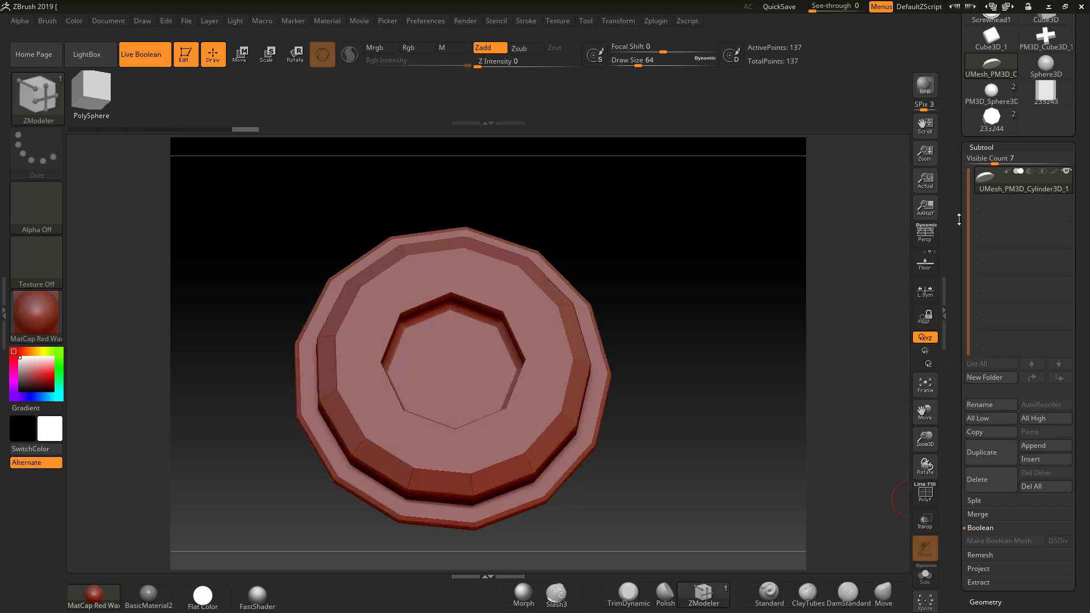
Rename the boolean mesh subtool as Screwhead2.
click(991, 406)
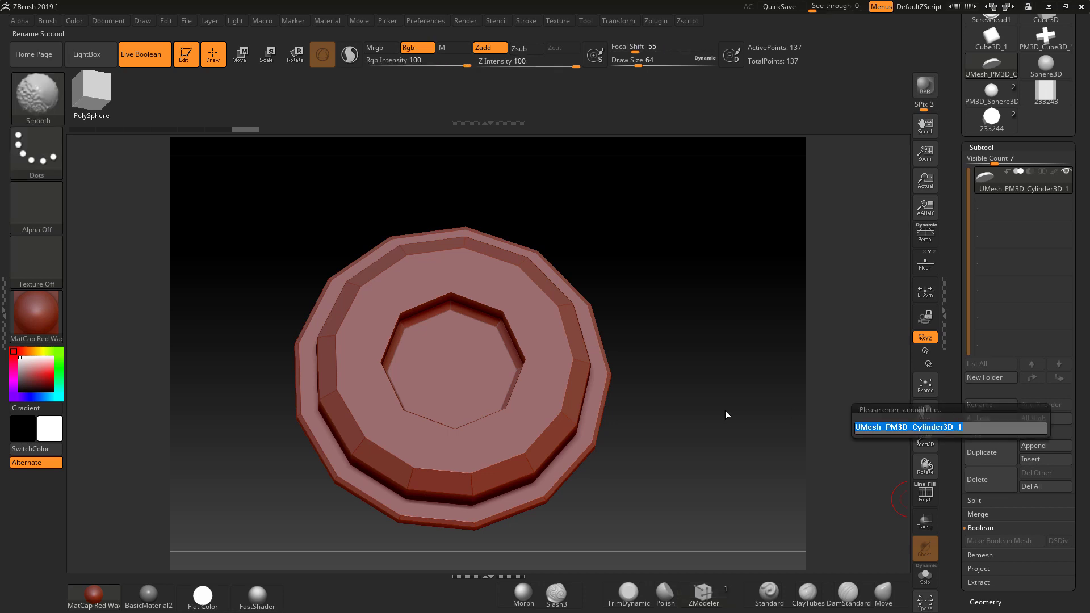
text(Screwhead2)
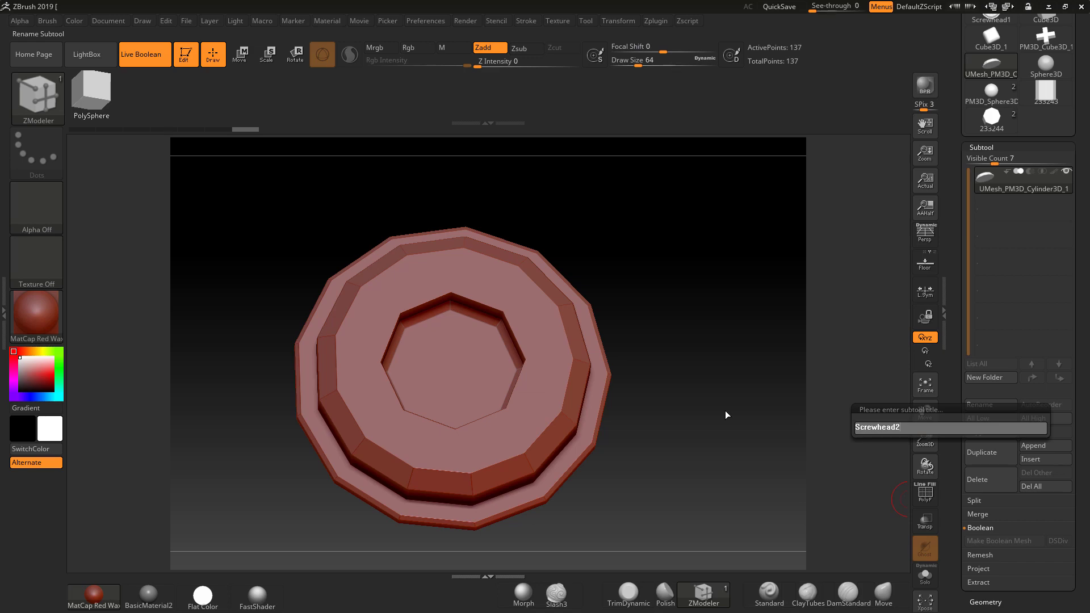
key(Return)
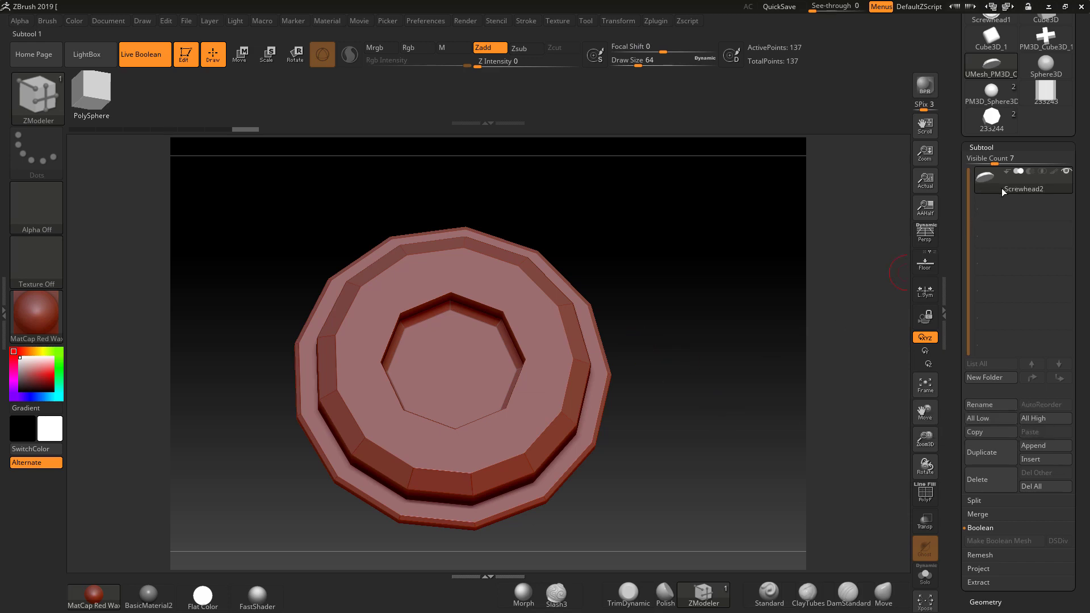
Face the recessed side of Screwhead2 straight on and append the mesh to the existing InsertMesh_1 brush.
click(40, 110)
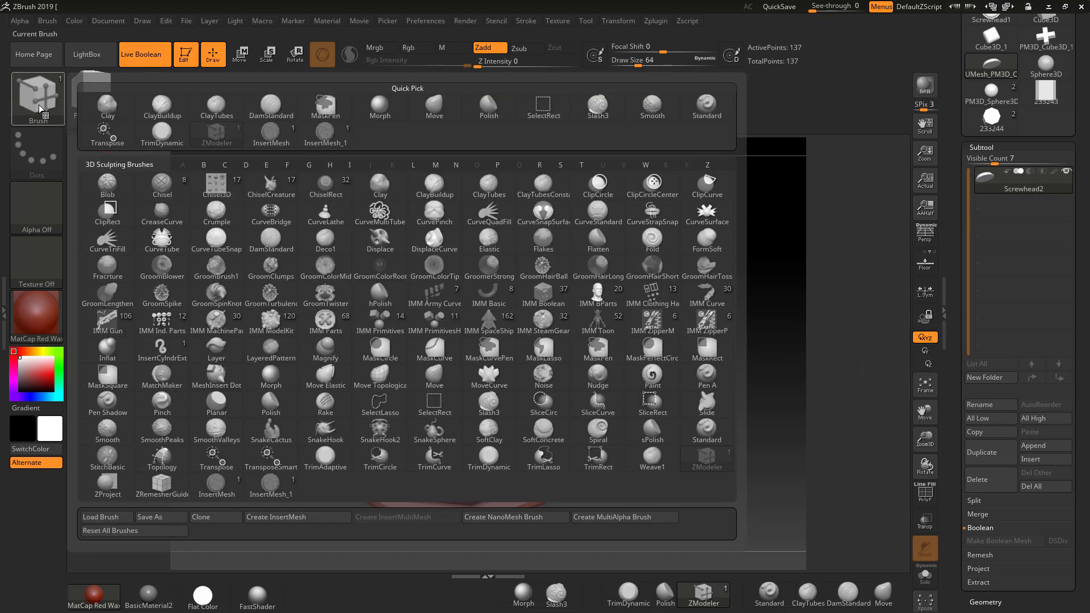
click(324, 134)
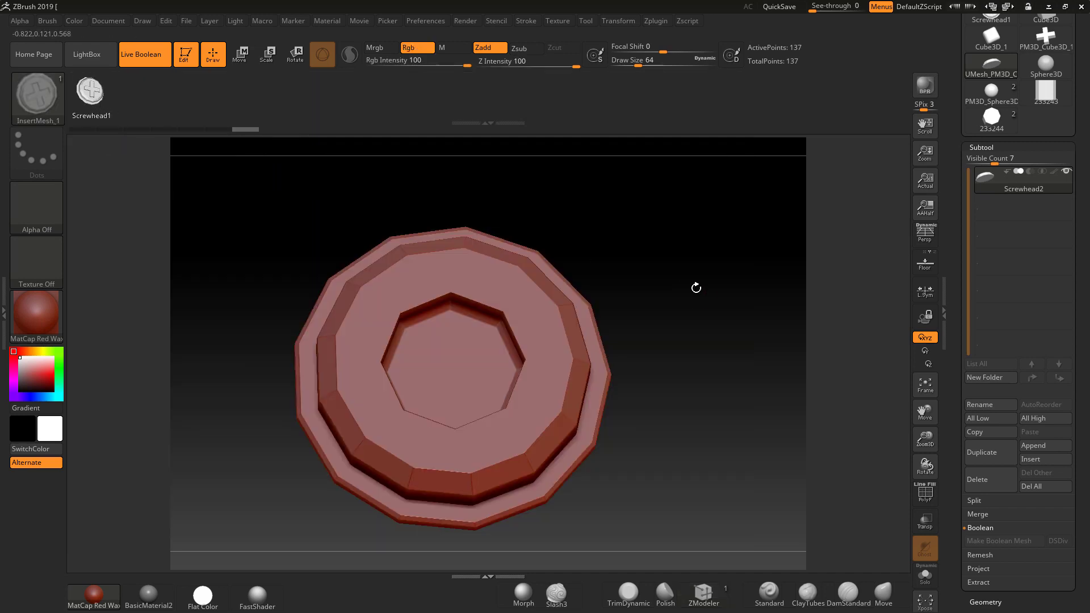
drag(720, 301, 735, 321)
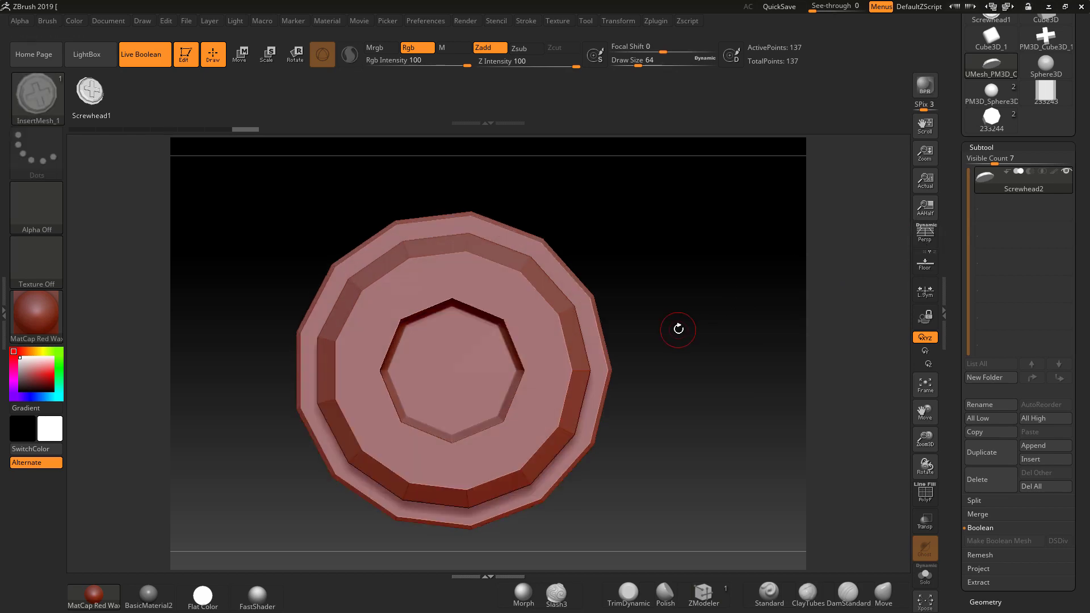
click(36, 94)
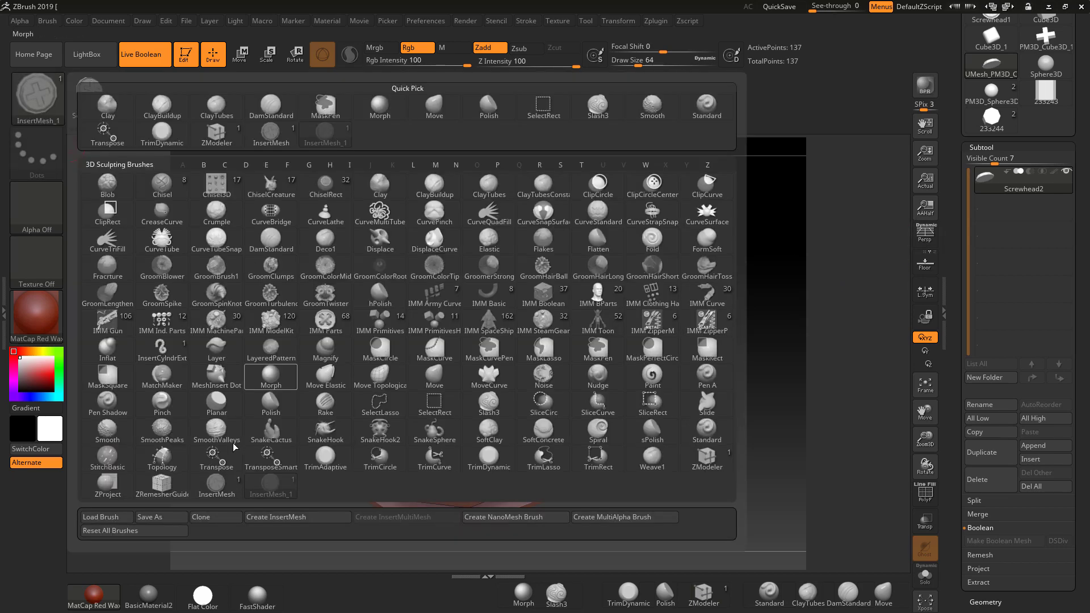
click(274, 519)
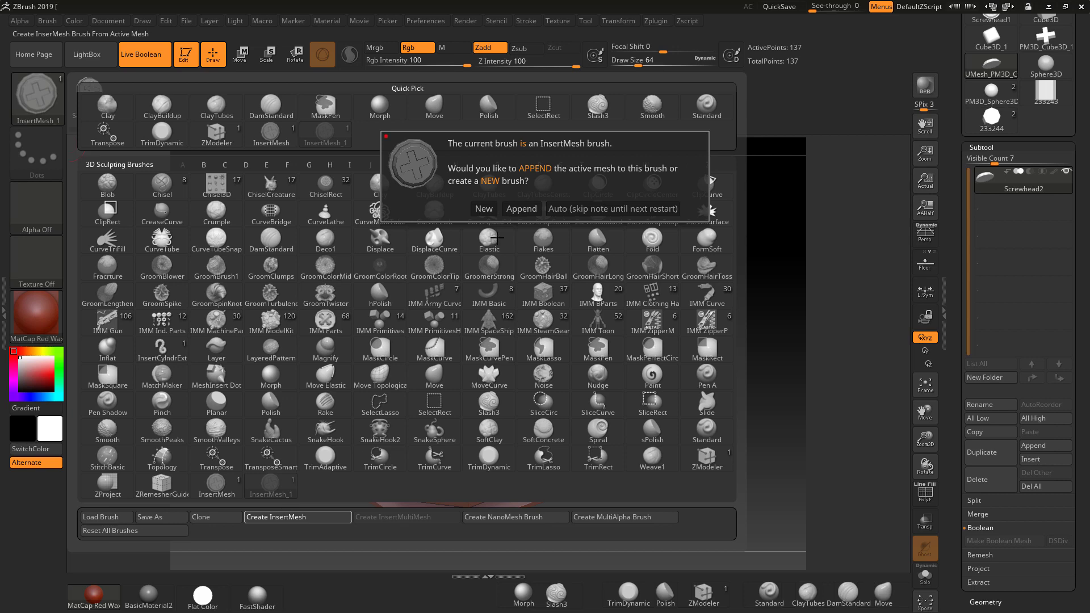
click(519, 209)
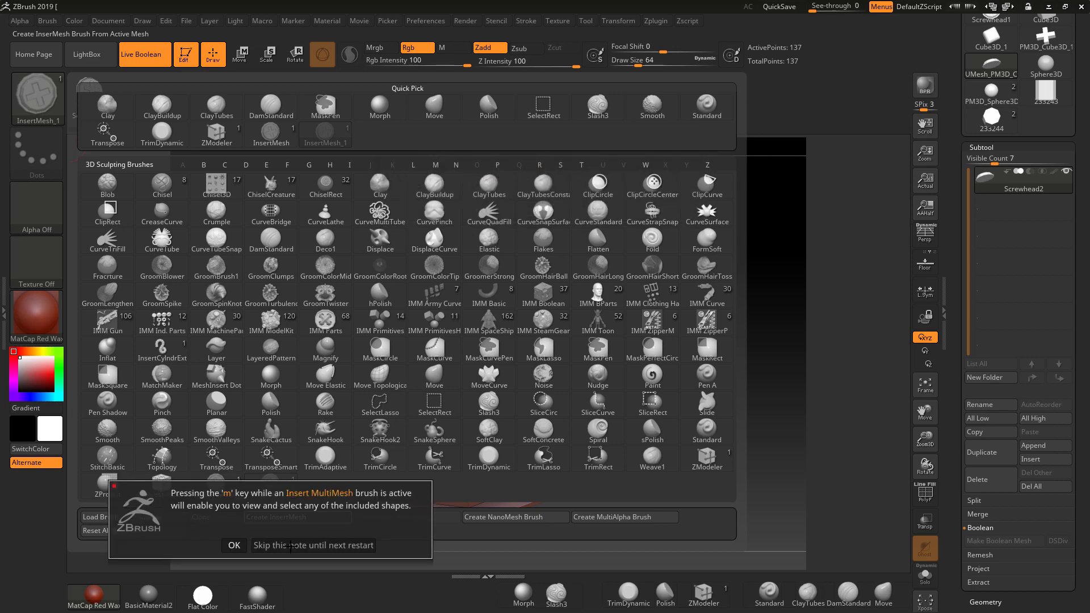
click(234, 545)
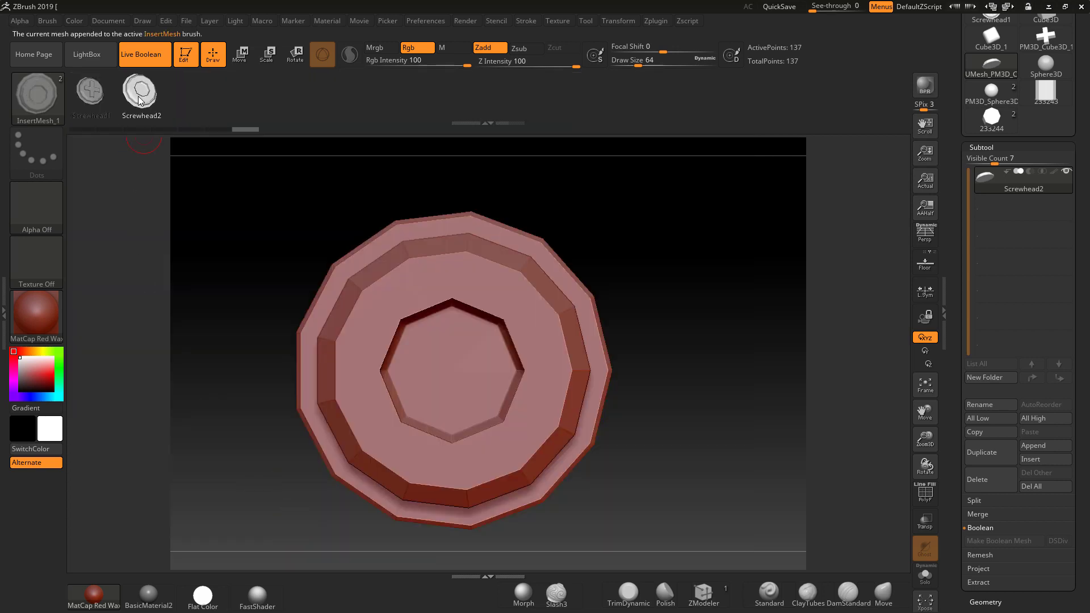
Switch to the PM3D_Sphere3D1 tool and hide its split-off screw heads subtool.
click(1046, 64)
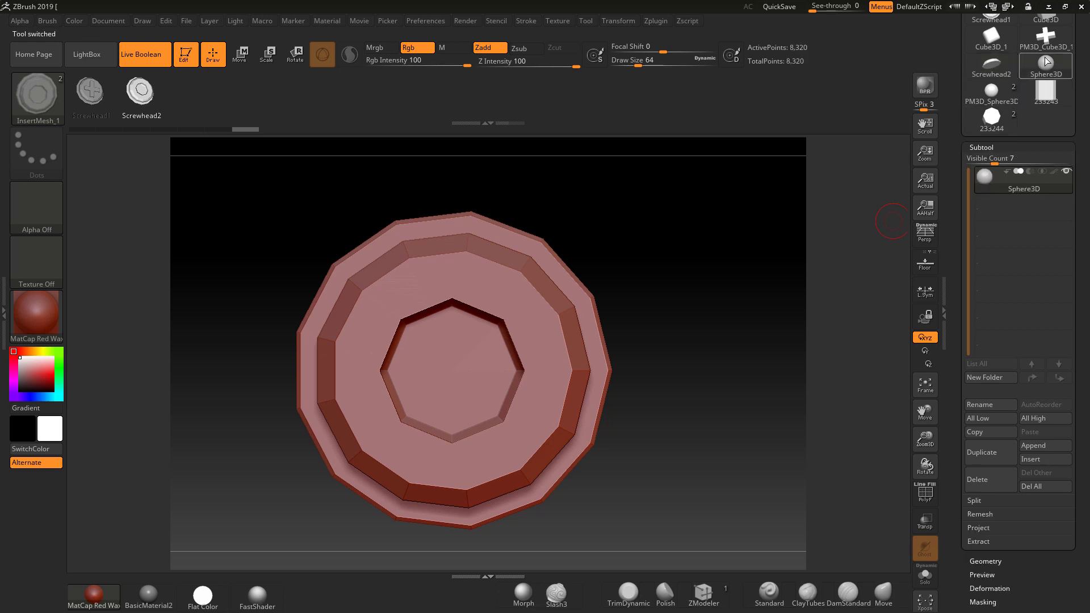
click(991, 67)
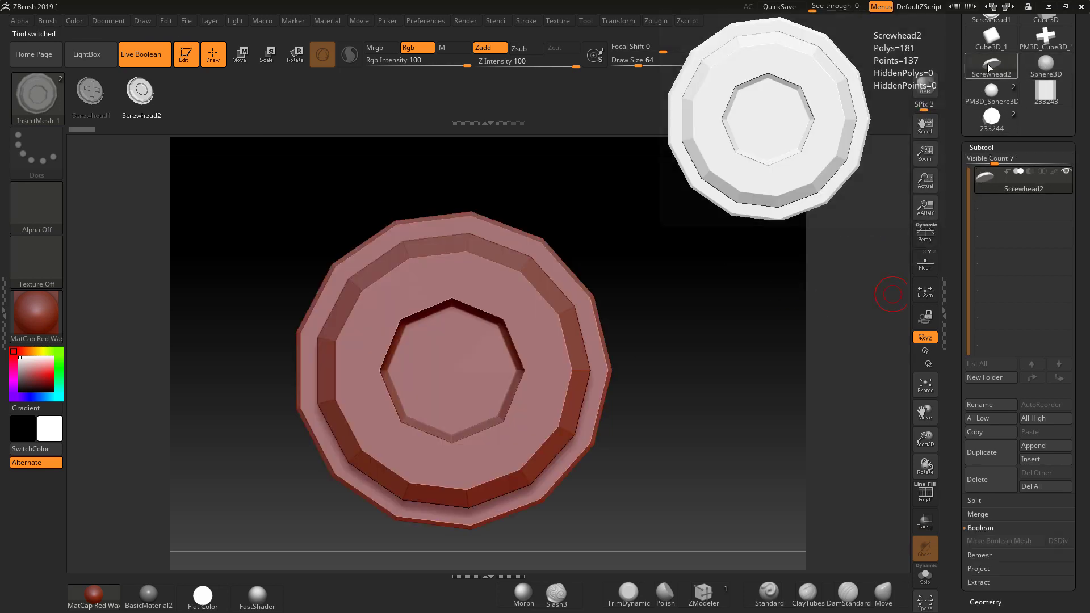
drag(1082, 123, 1089, 158)
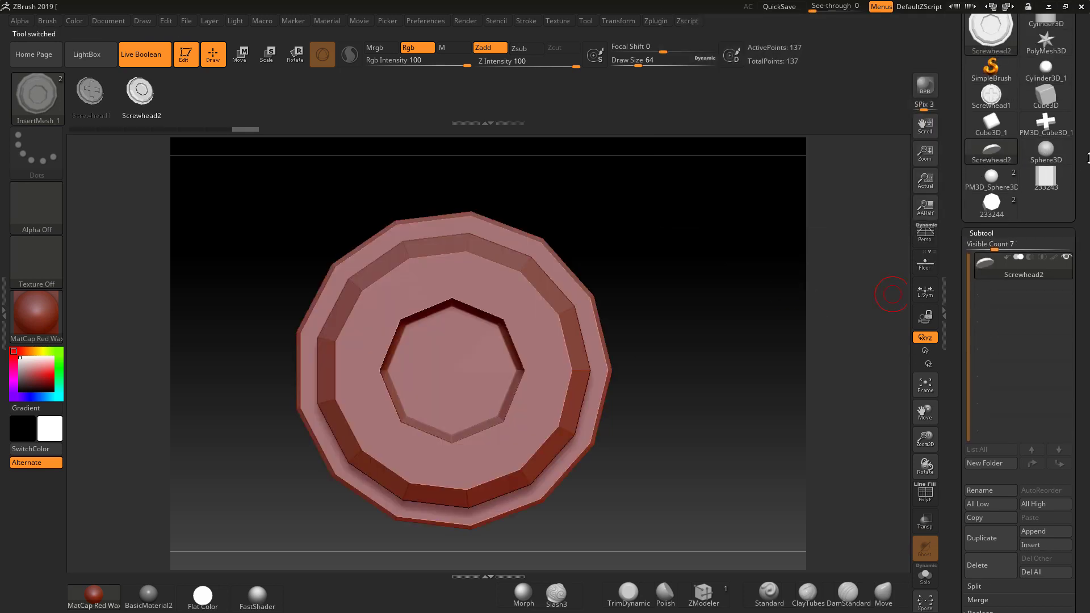
click(991, 96)
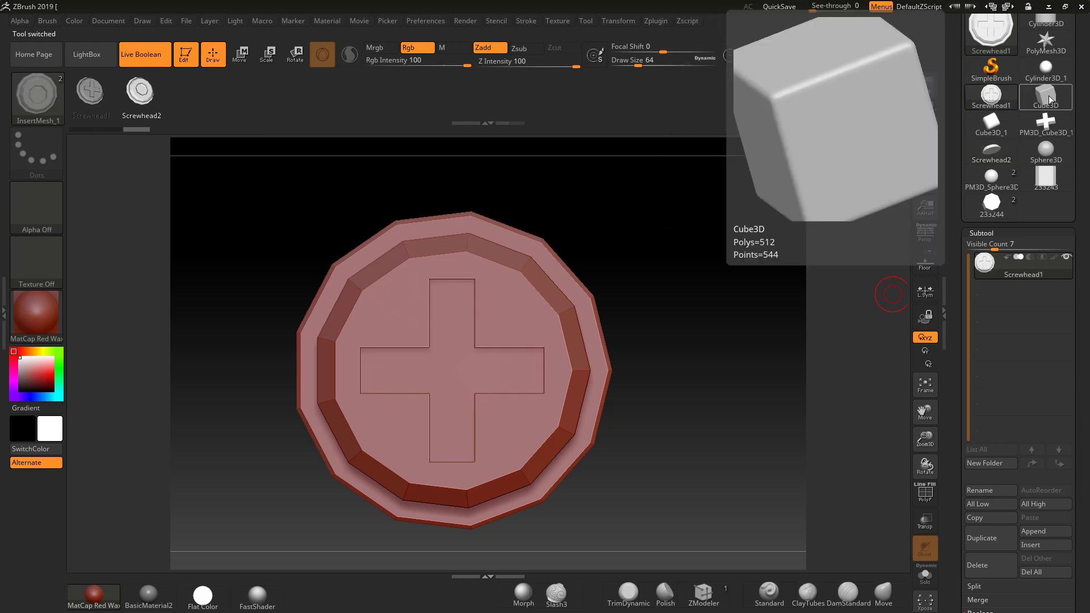
click(993, 180)
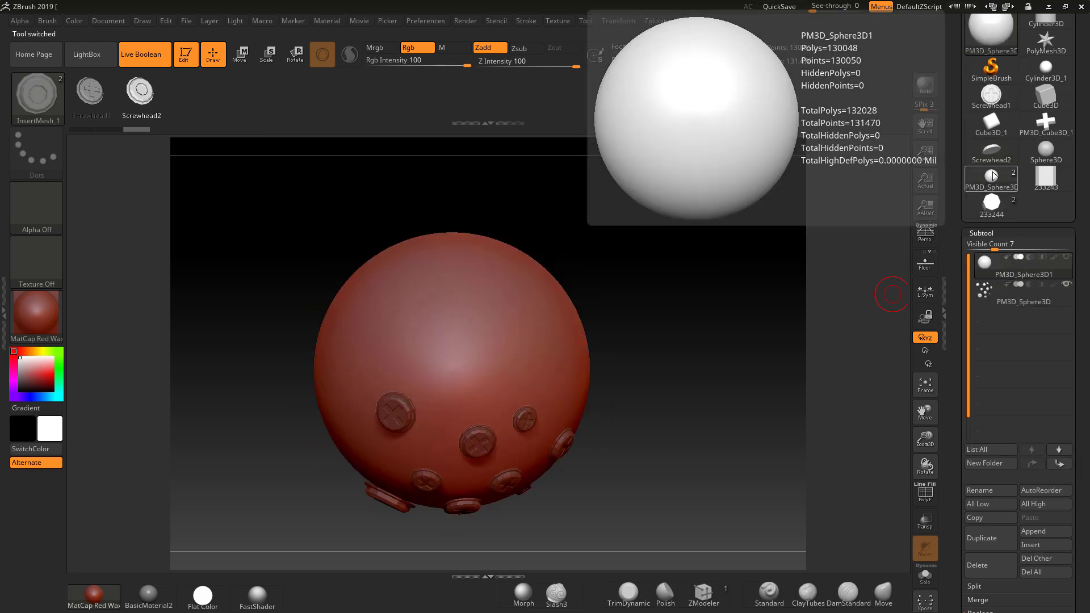
click(1062, 286)
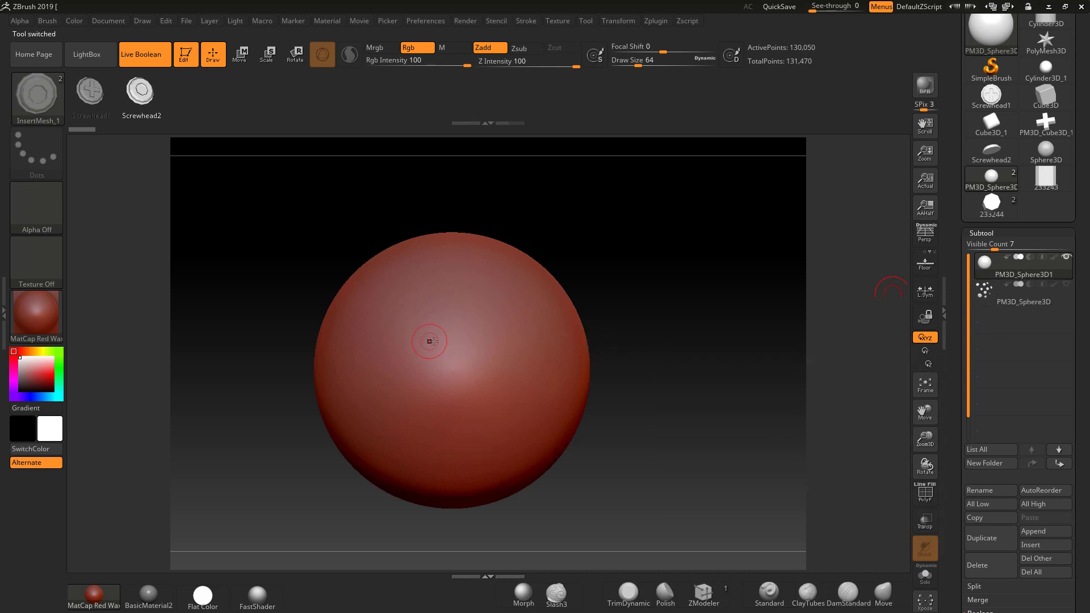
Place a Screwhead2 on the front of the sphere and a smaller Screwhead1 beside it with the InsertMesh_1 brush.
drag(430, 341, 440, 348)
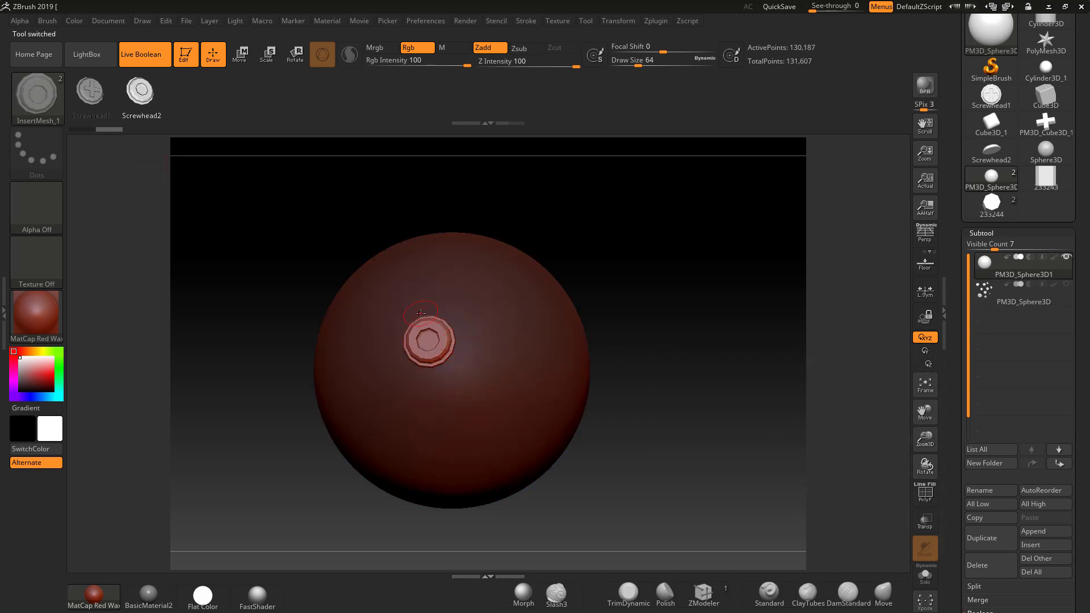
key(m)
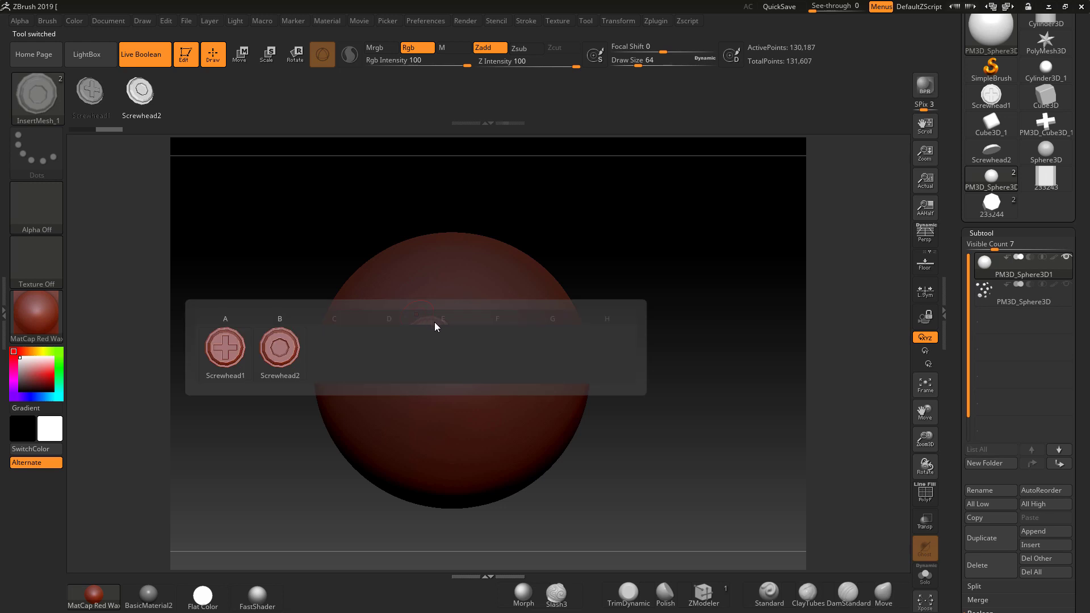
click(227, 350)
drag(468, 371, 483, 382)
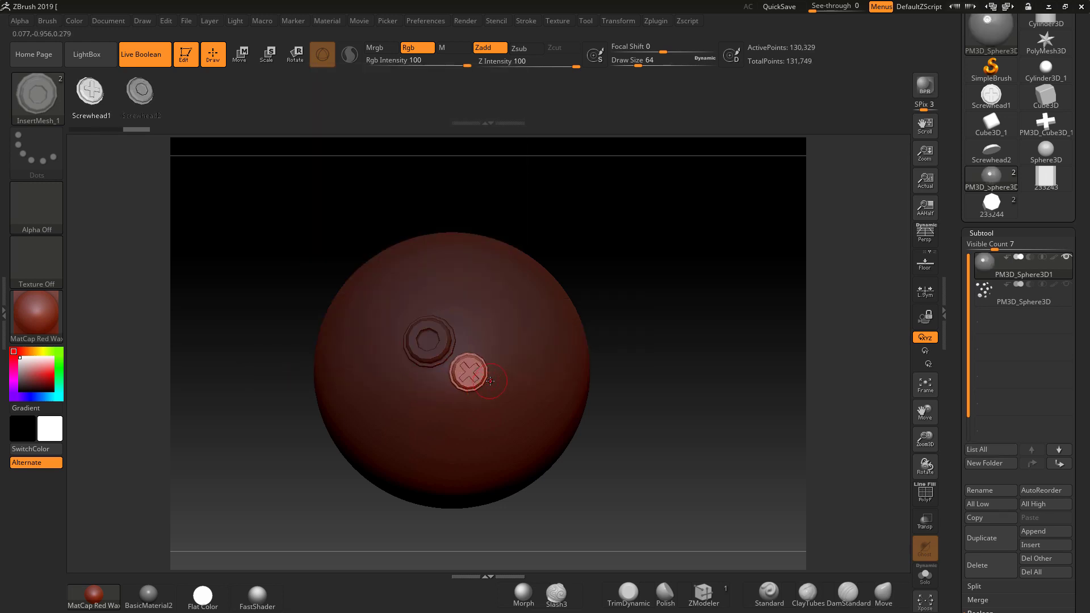
Place two more Screwhead2 inserts and one more Screwhead1 insert around the existing screw heads on the sphere's front.
key(m)
click(354, 420)
drag(505, 337, 515, 347)
key(m)
click(313, 349)
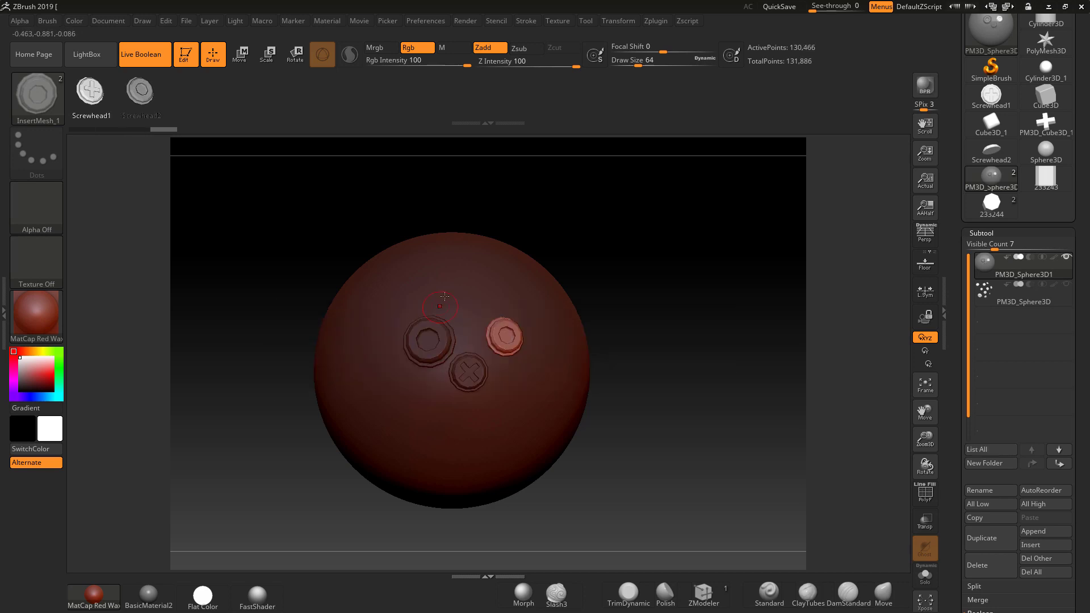
drag(457, 284, 460, 286)
click(140, 90)
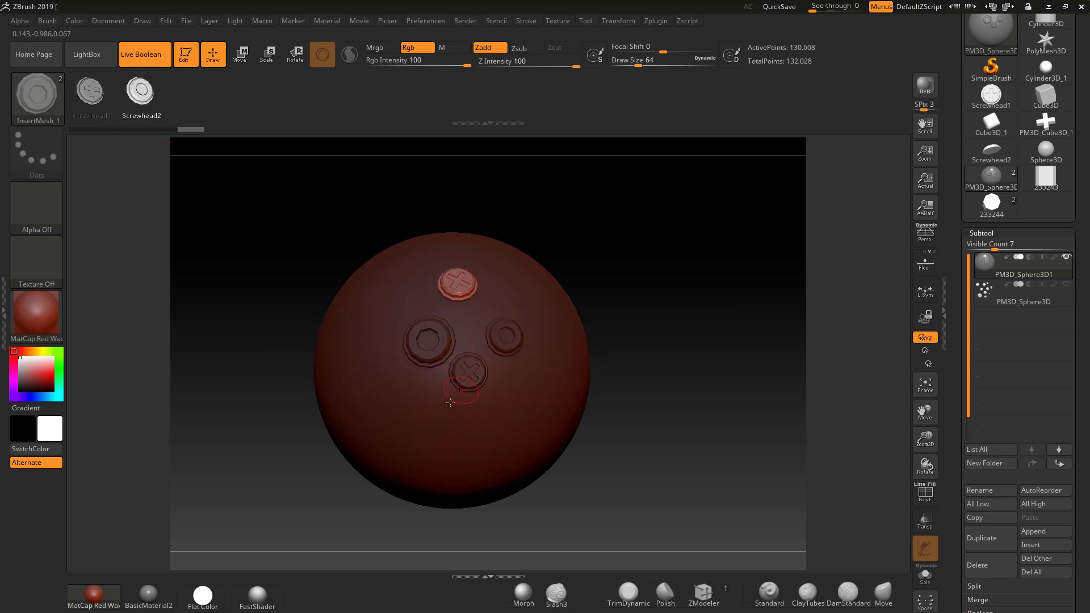
drag(422, 402, 431, 411)
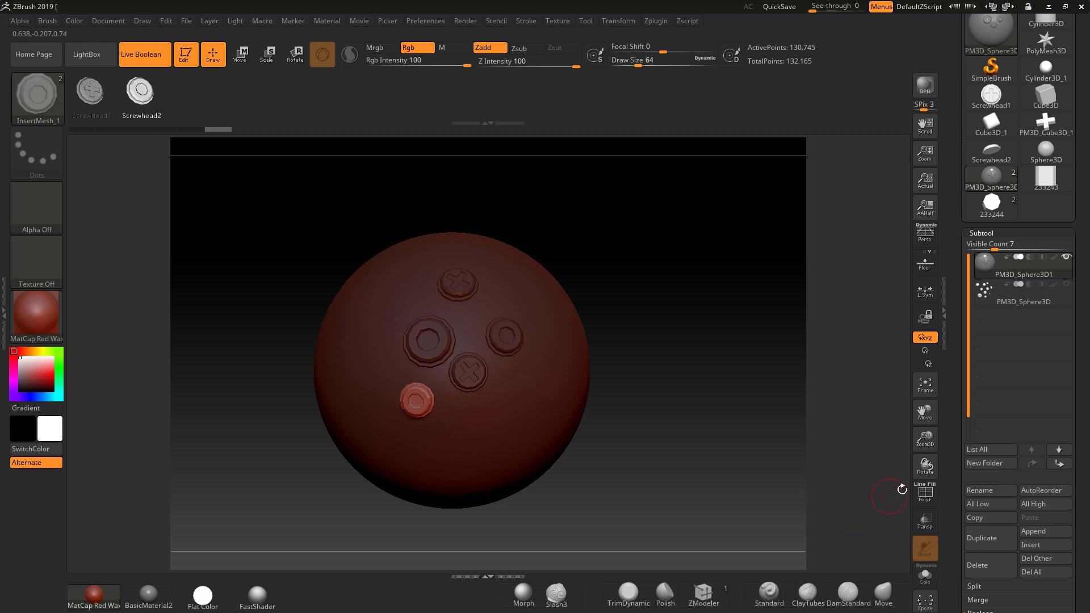
Turn on the polyframe display and clear the mask on the sphere.
click(925, 491)
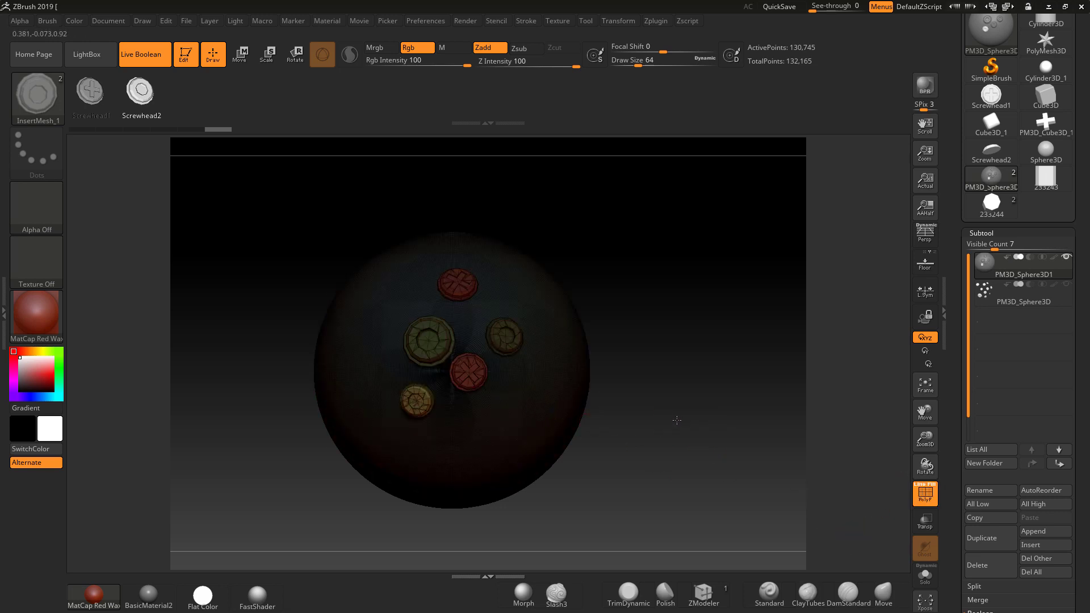
drag(677, 420, 535, 369)
key(ctrl)
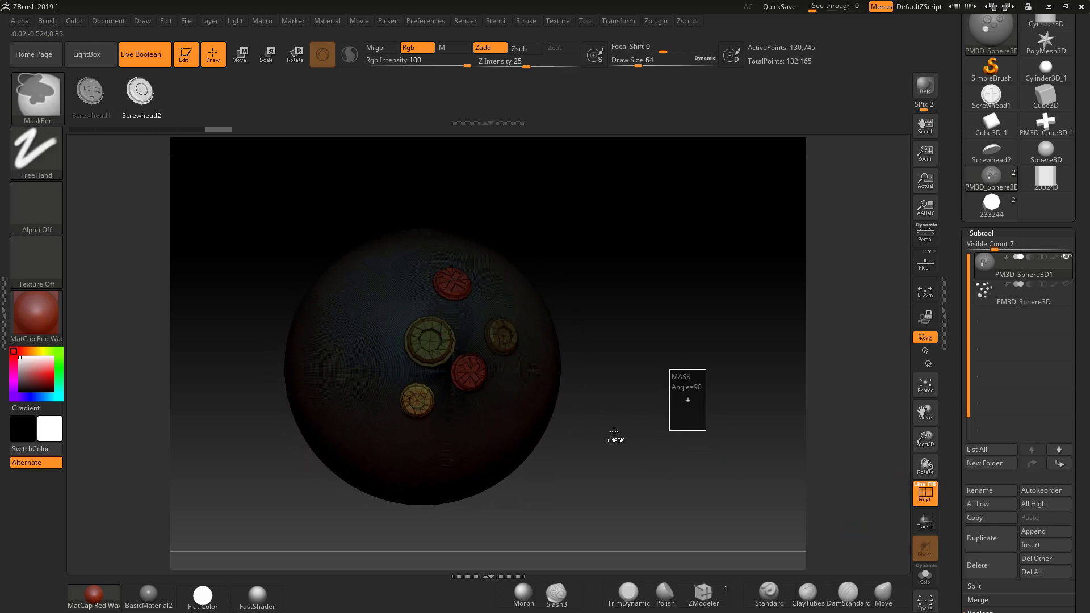
drag(681, 408, 769, 311)
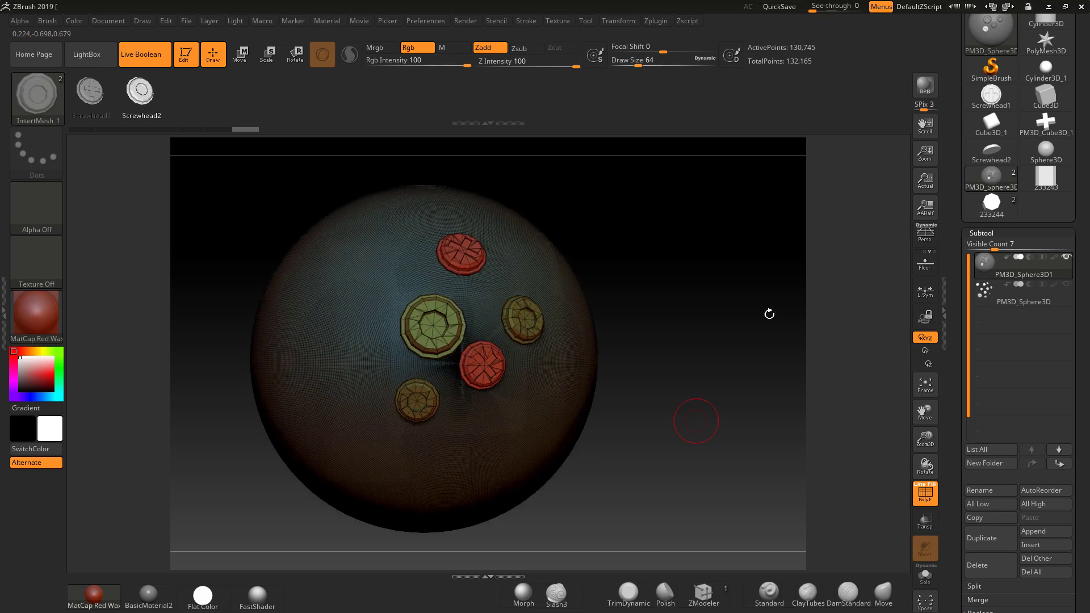
Delete the hidden PM3D_Sphere3D subtool holding the earlier screw heads.
click(975, 300)
click(977, 565)
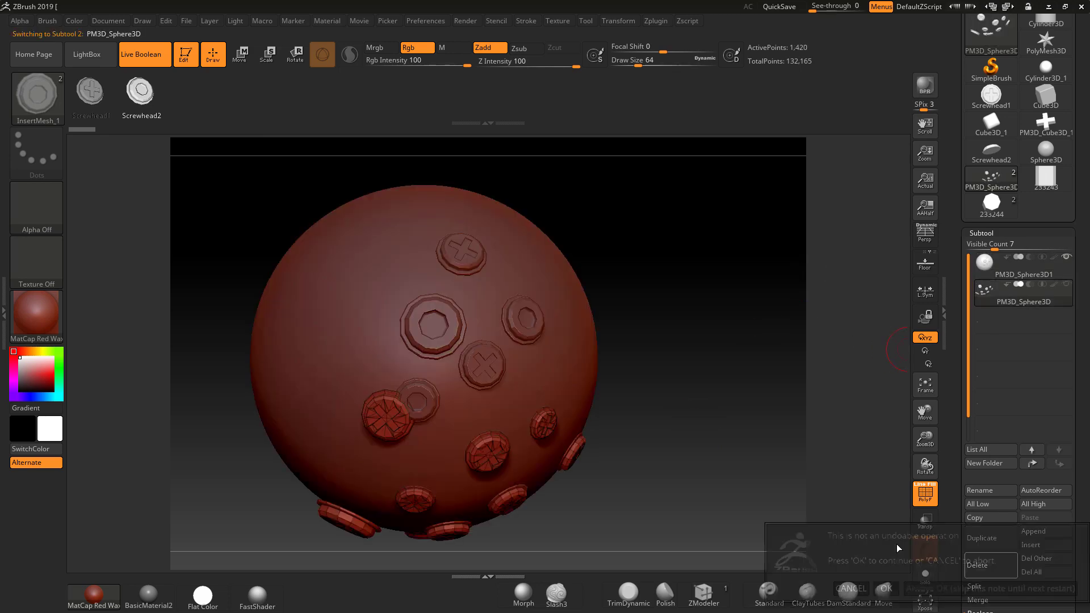
click(886, 589)
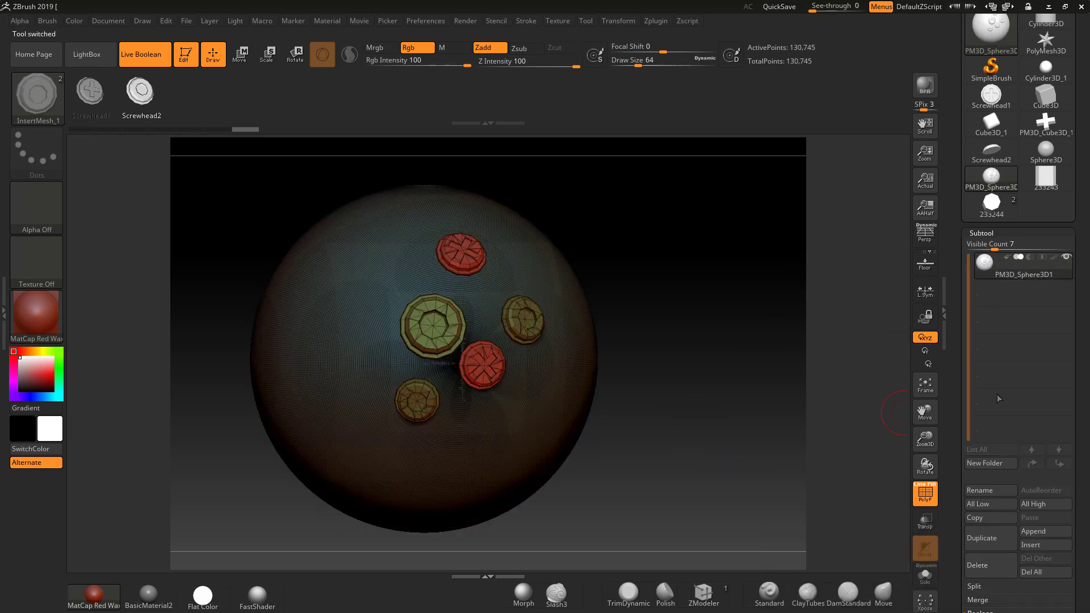
Split PM3D_Sphere3D1 into separate subtools by polygroup and select the subtool holding the Screwhead1 inserts.
scroll(1083, 479, down, 3)
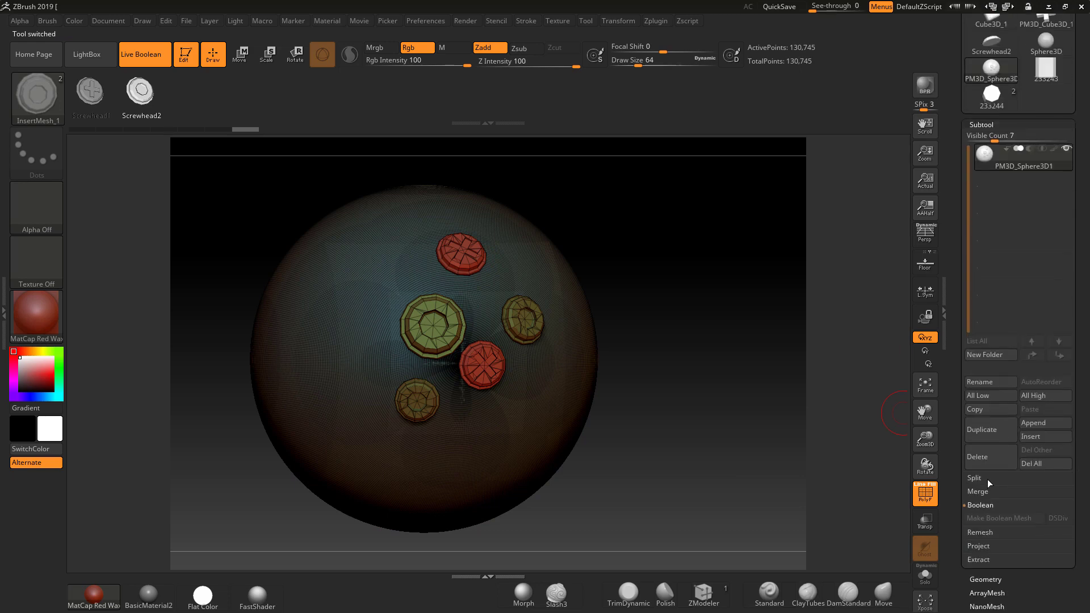
click(987, 479)
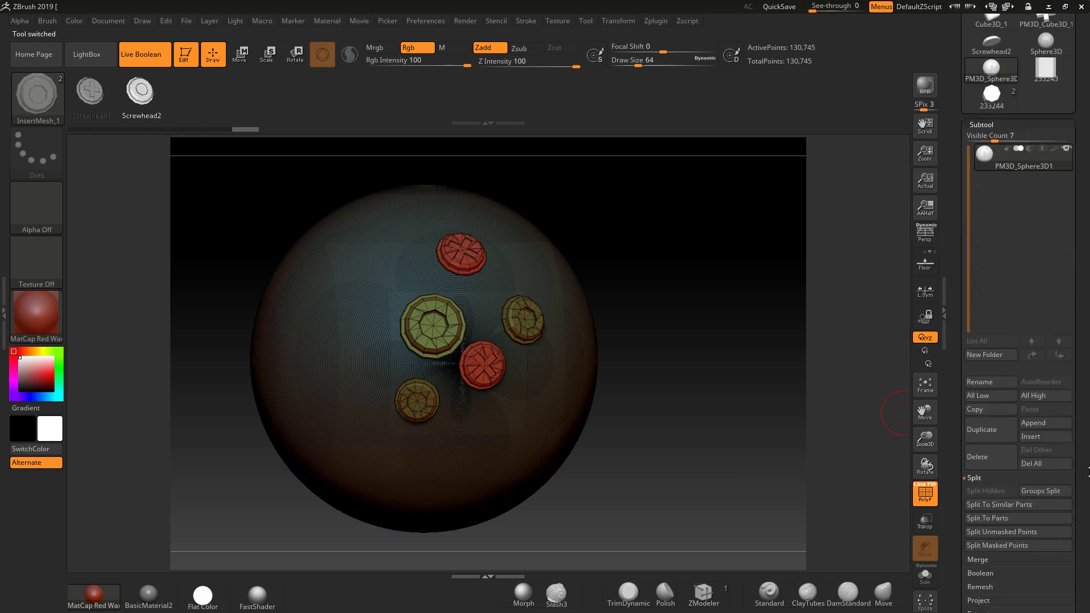
click(1034, 490)
click(885, 514)
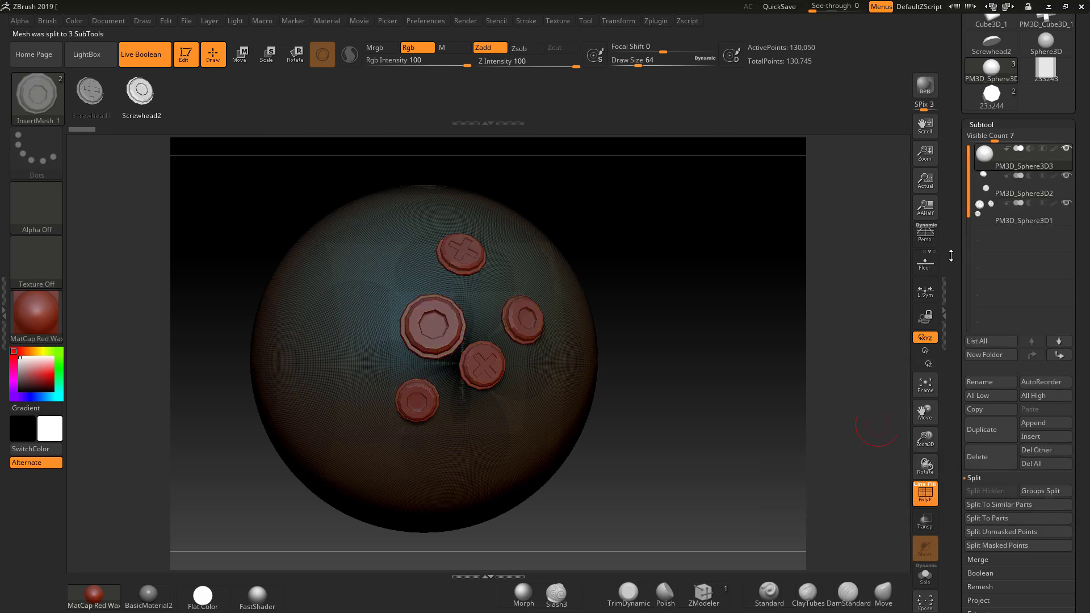
click(993, 212)
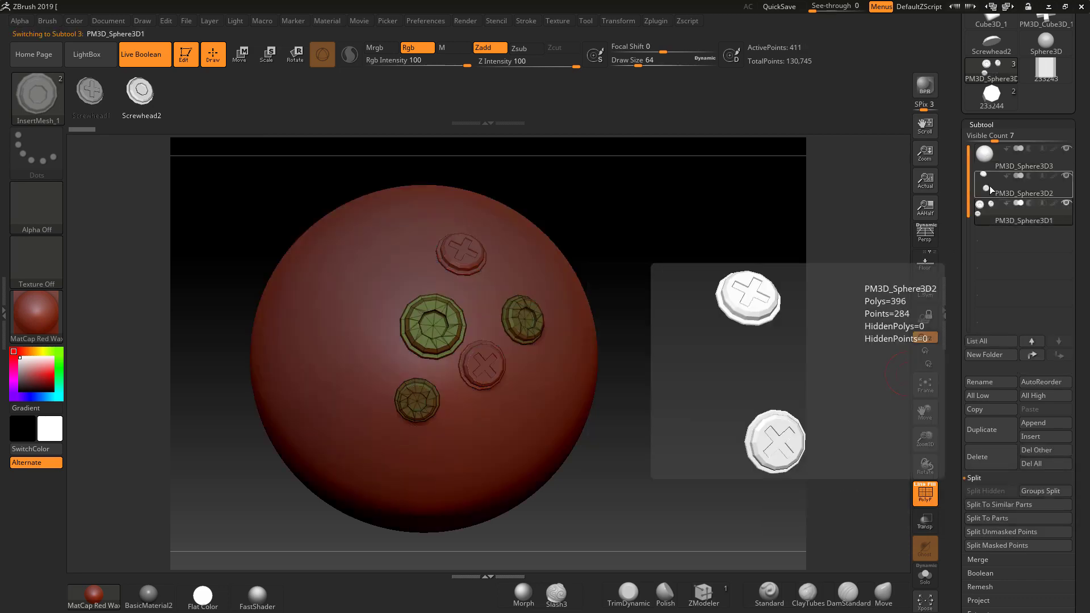
click(990, 187)
drag(748, 304, 565, 275)
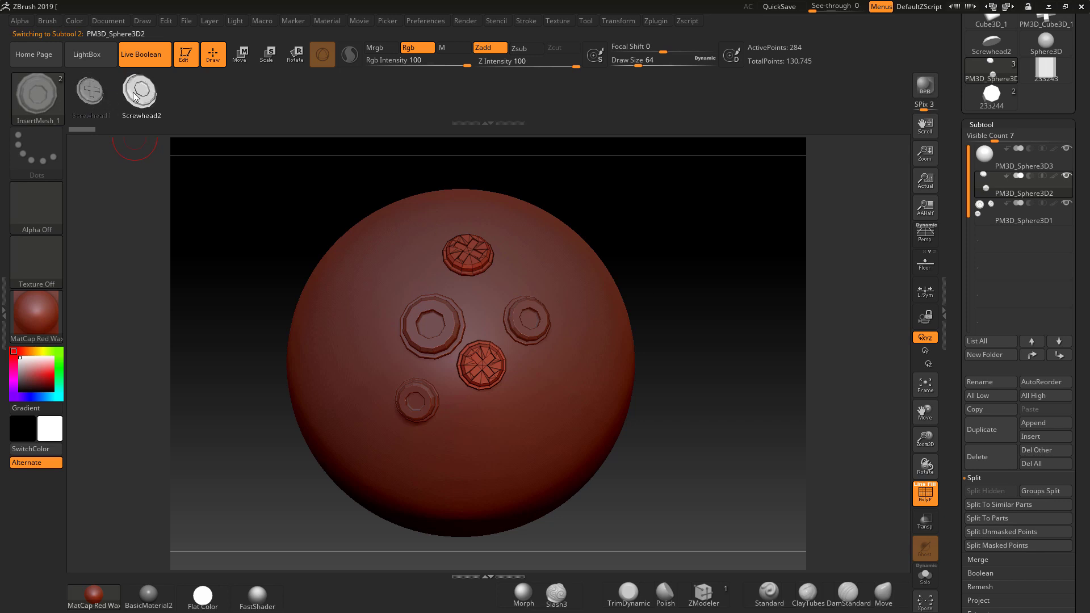
Save the InsertMesh_1 brush to the Desktop as screwheadinsertbrush.
click(46, 21)
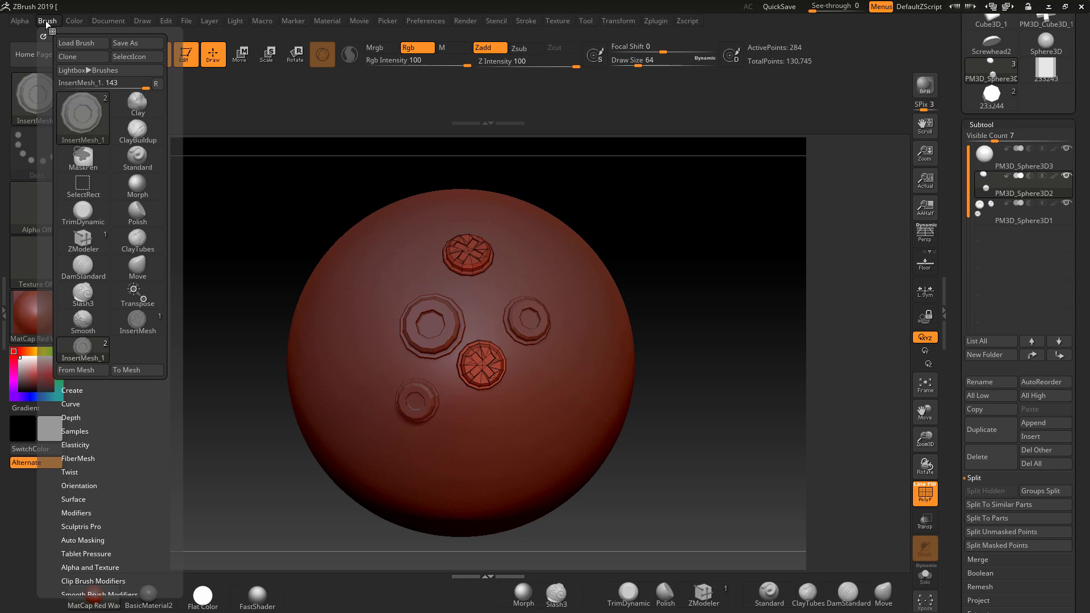
click(128, 46)
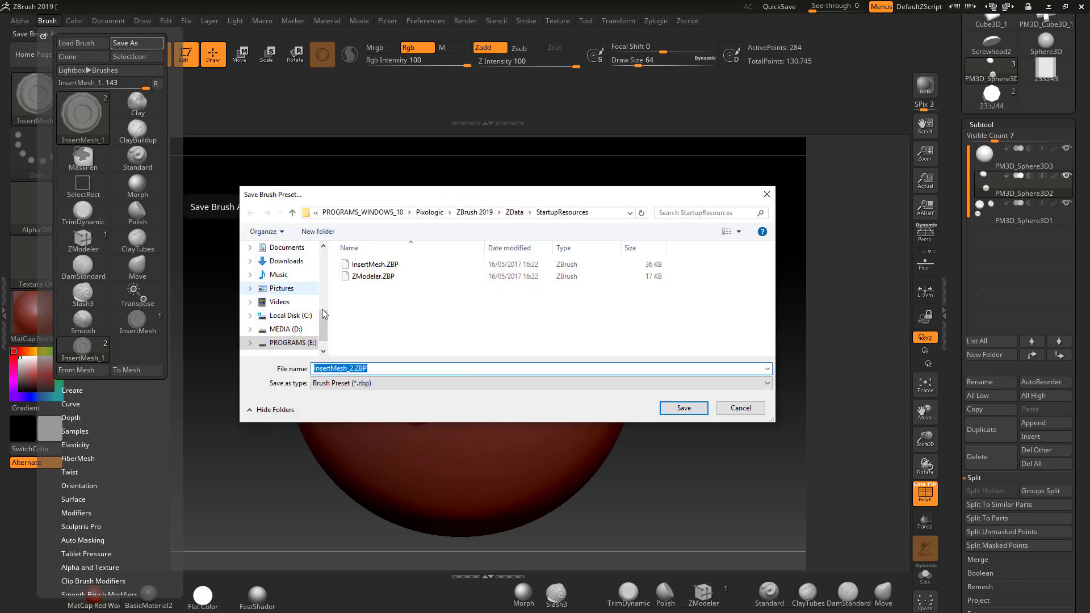
scroll(322, 313, up, 6)
click(282, 247)
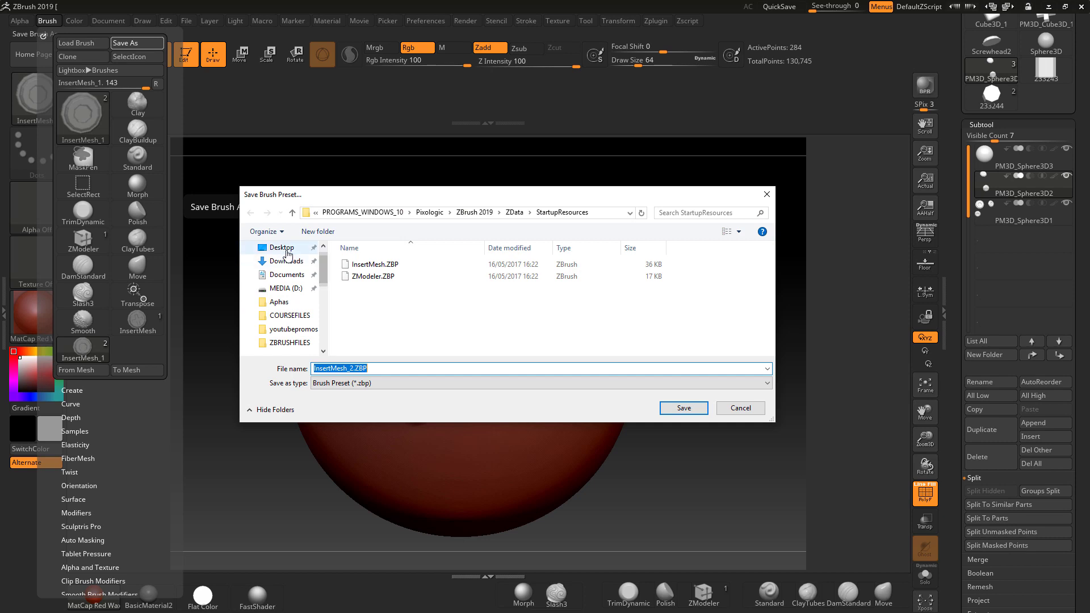
double_click(385, 368)
text(screwheadinsertbrush)
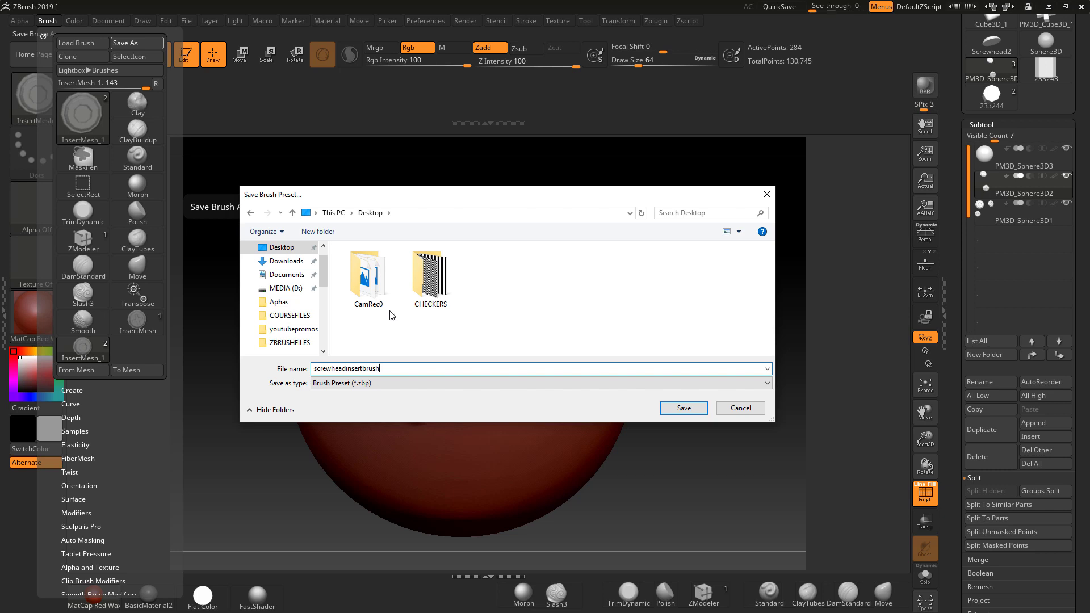
click(680, 408)
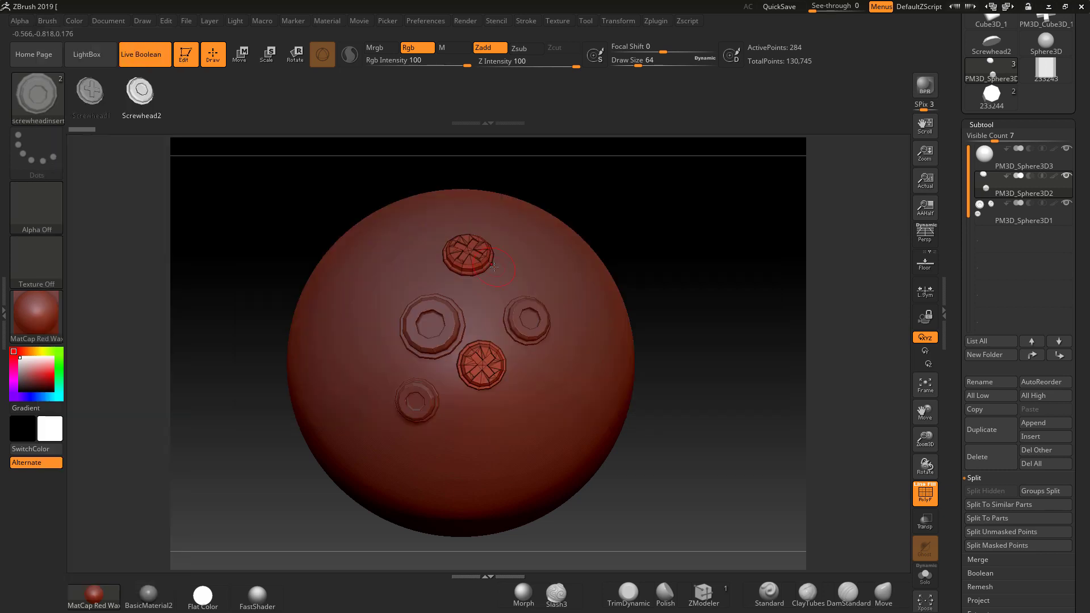
click(96, 57)
click(96, 57)
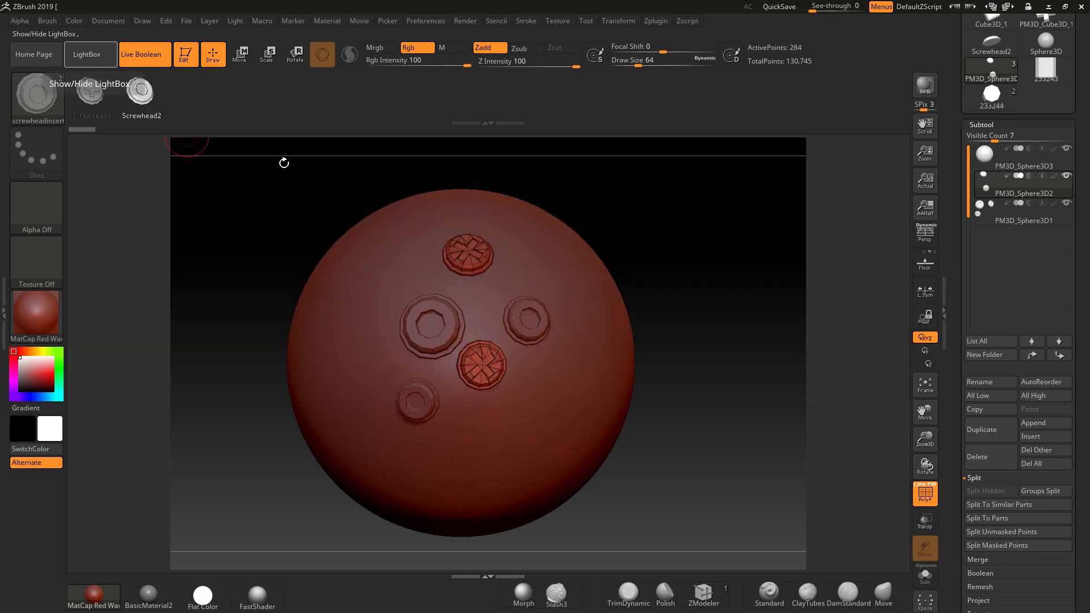
drag(686, 317, 705, 348)
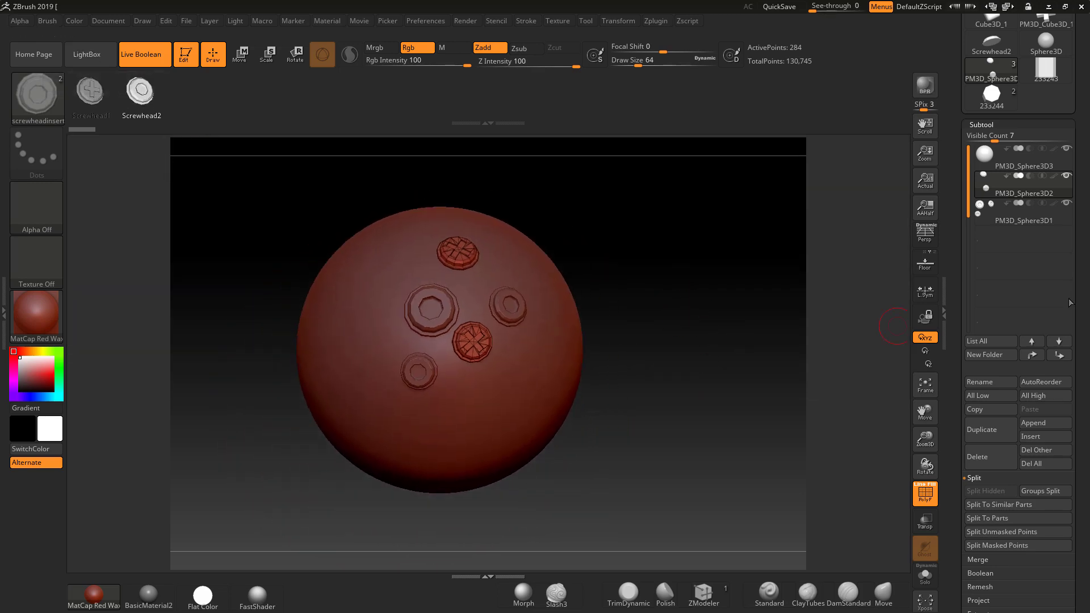
Switch to the Screwhead2 tool and turn off the polyframe display.
scroll(1022, 227, up, 5)
click(991, 225)
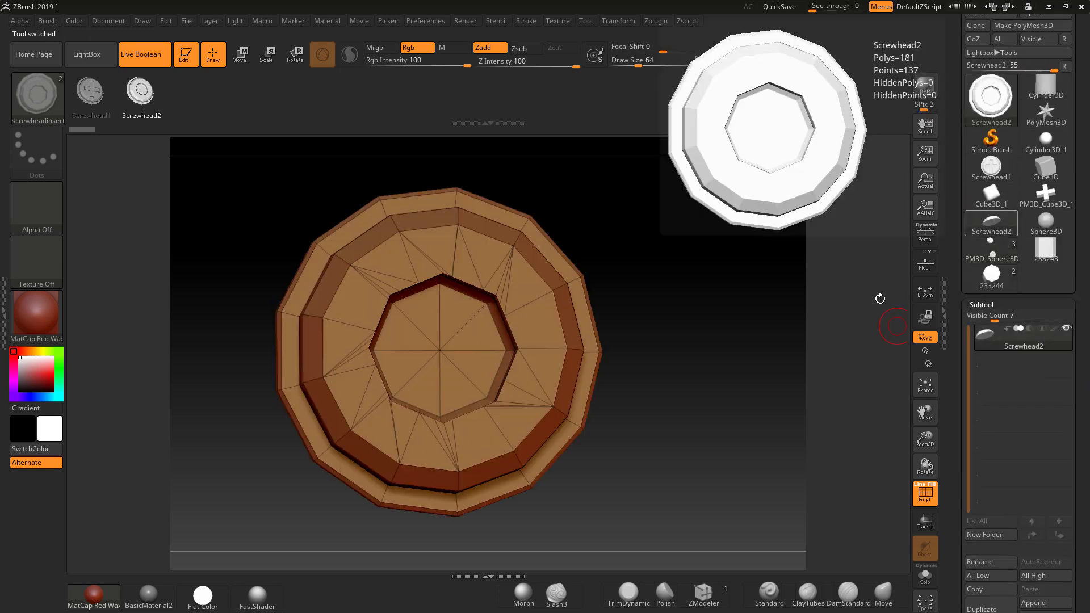
drag(782, 343, 771, 348)
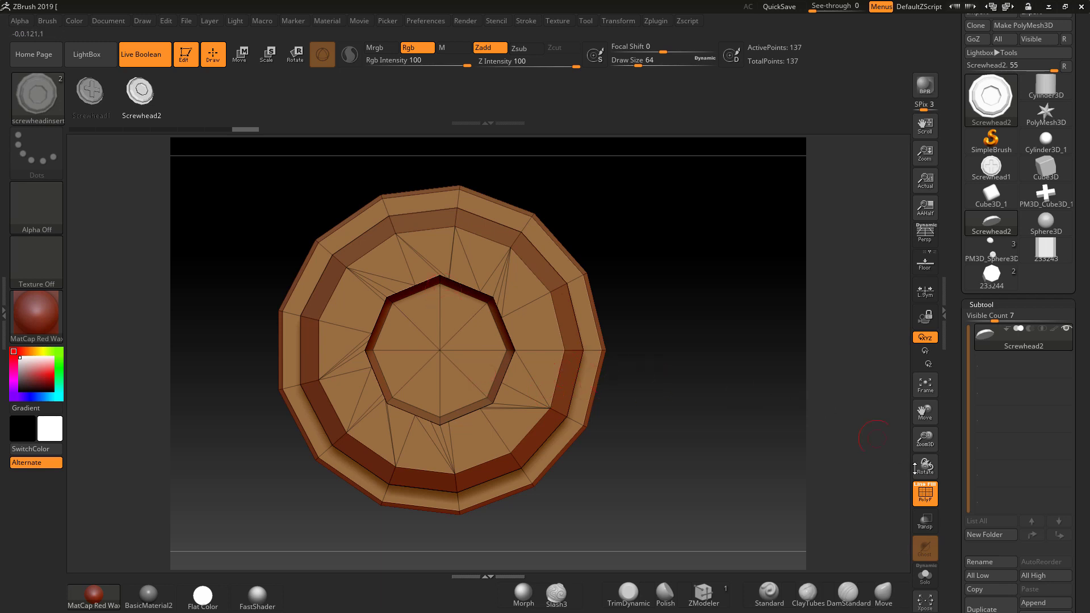
click(926, 494)
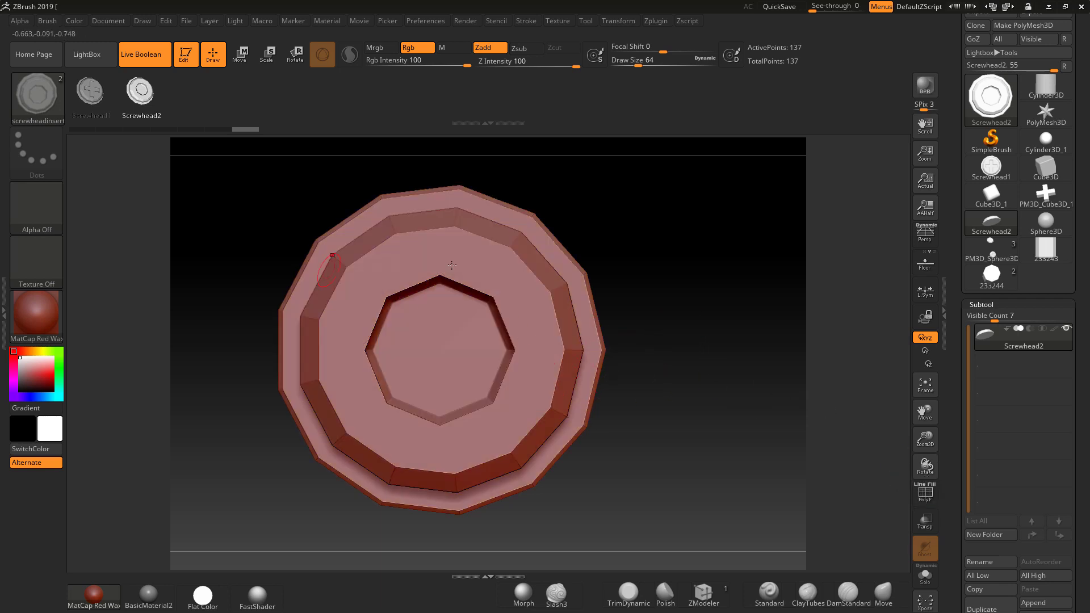
scroll(758, 264, down, 2)
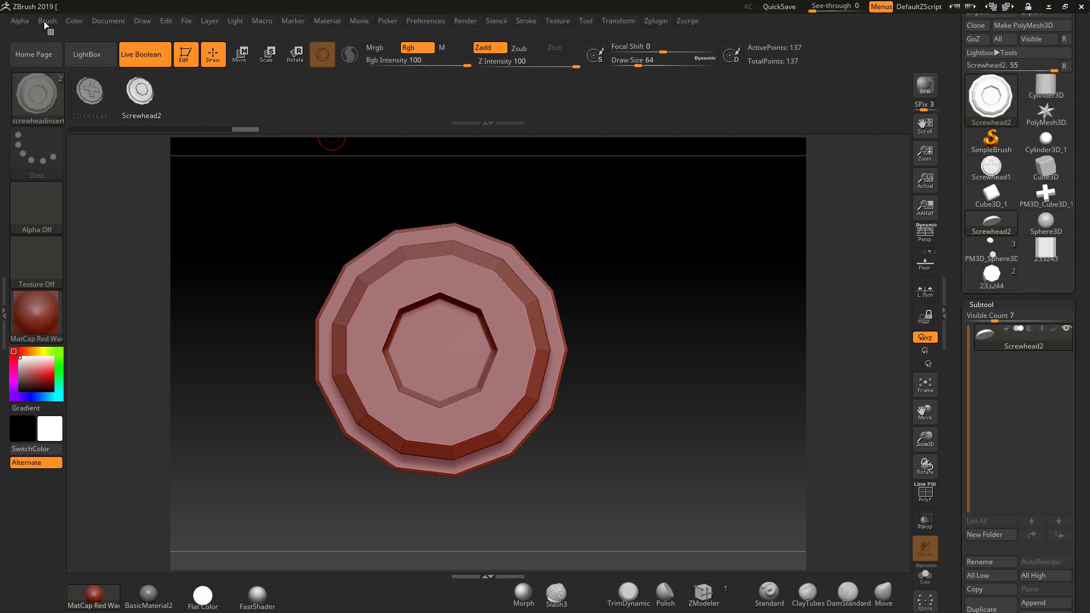
Turn off constrained proportions and resize the document to 1024 wide by 1024 high.
click(108, 21)
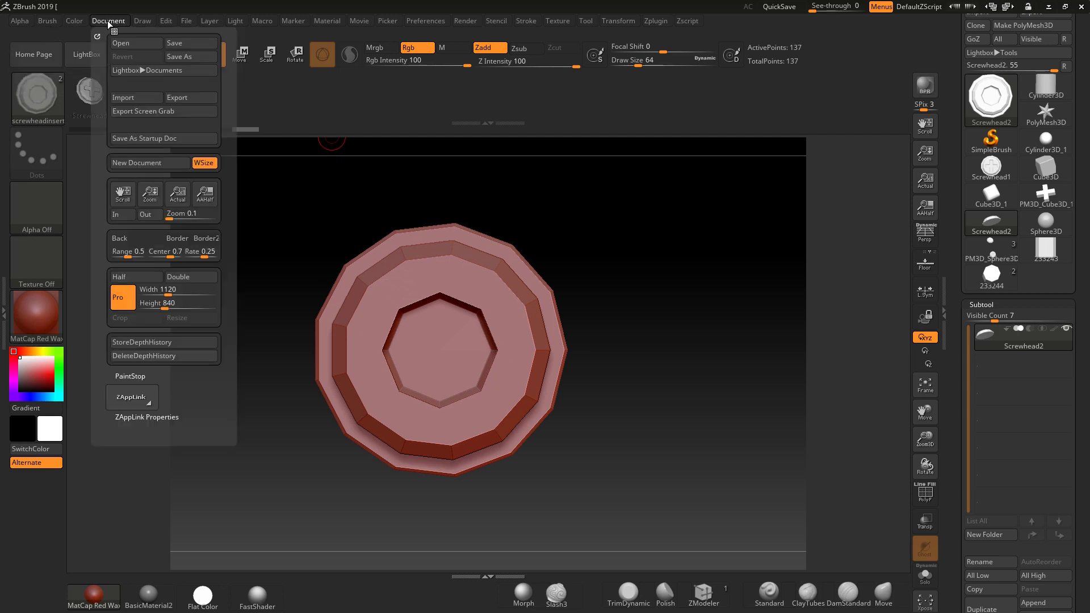
click(123, 298)
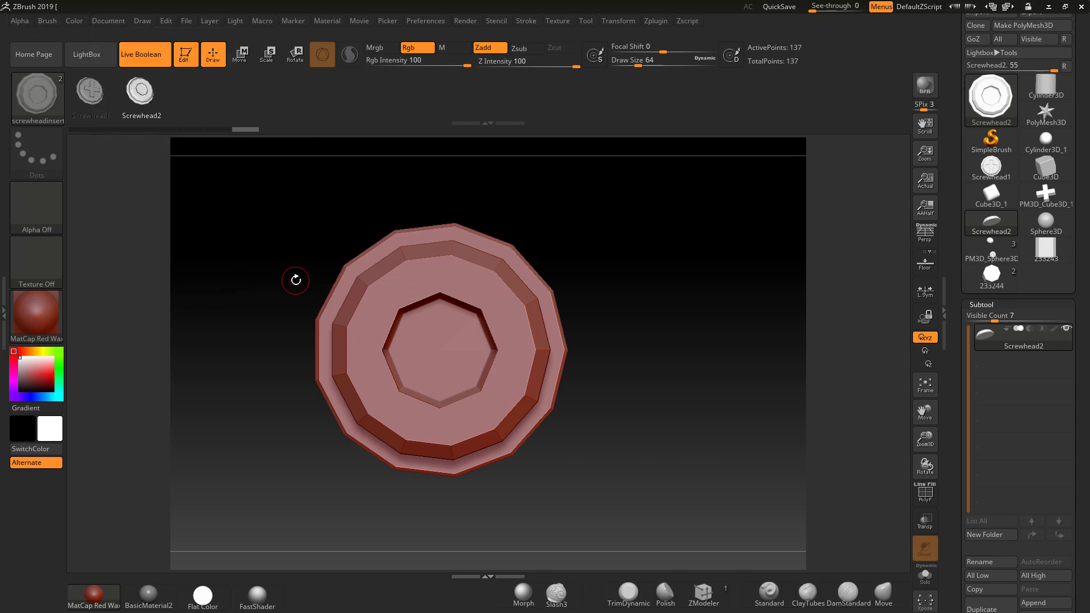
click(109, 21)
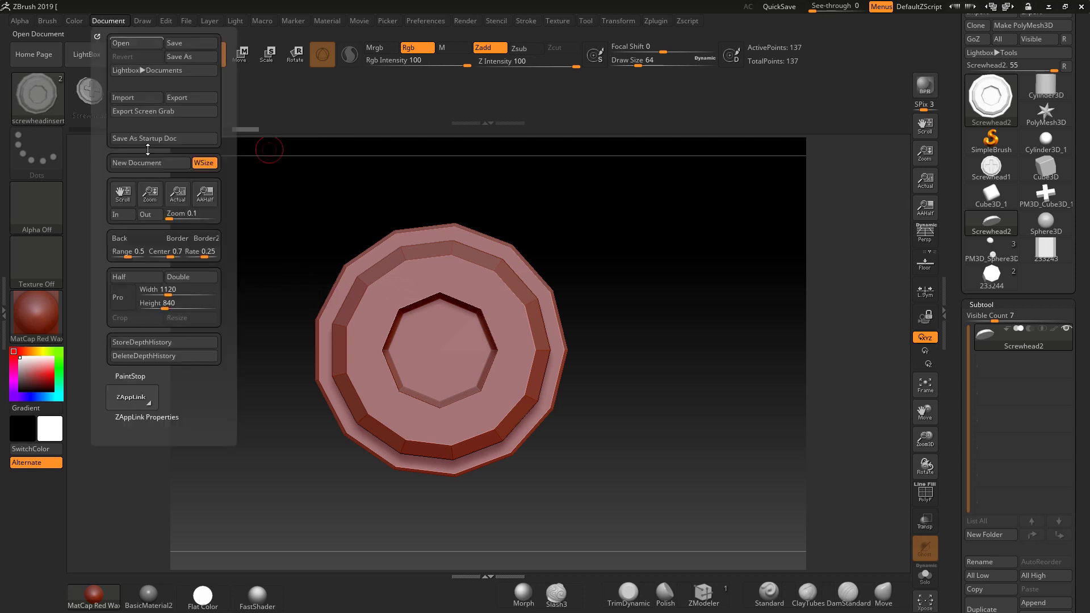
click(148, 290)
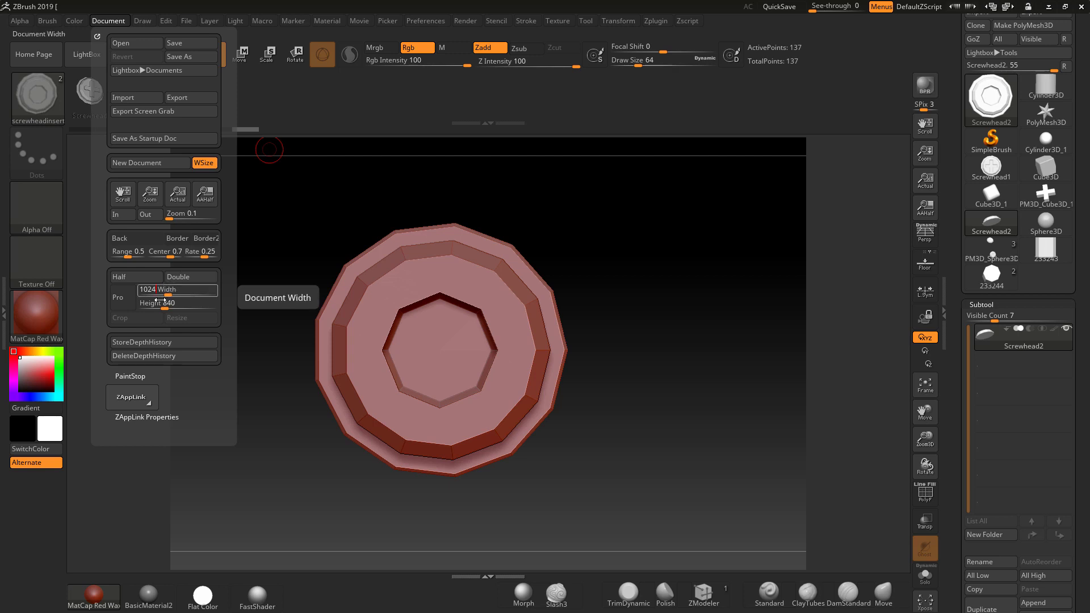
click(162, 303)
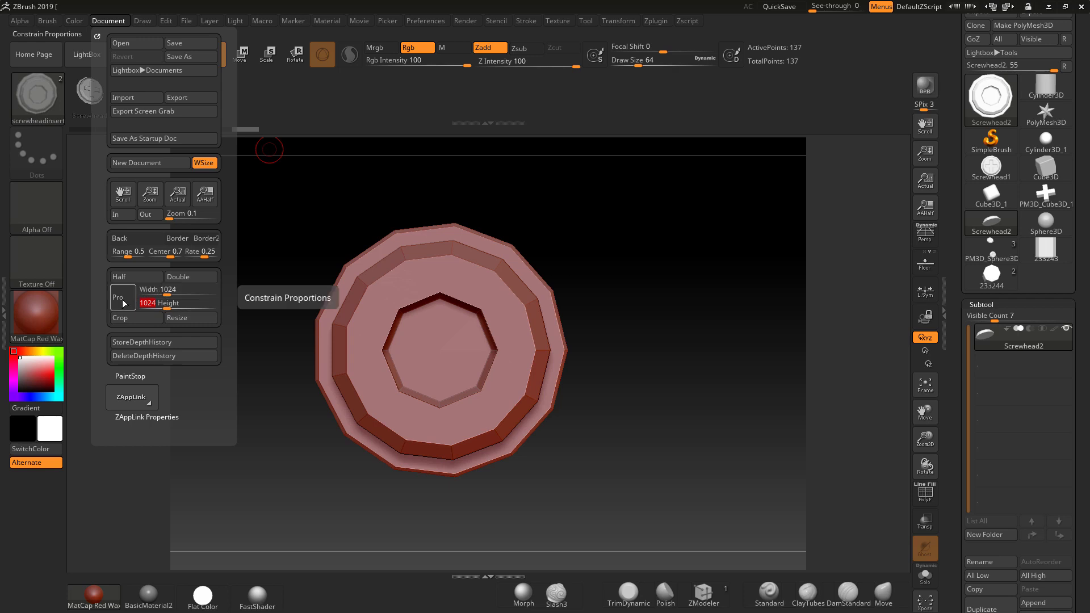
click(185, 320)
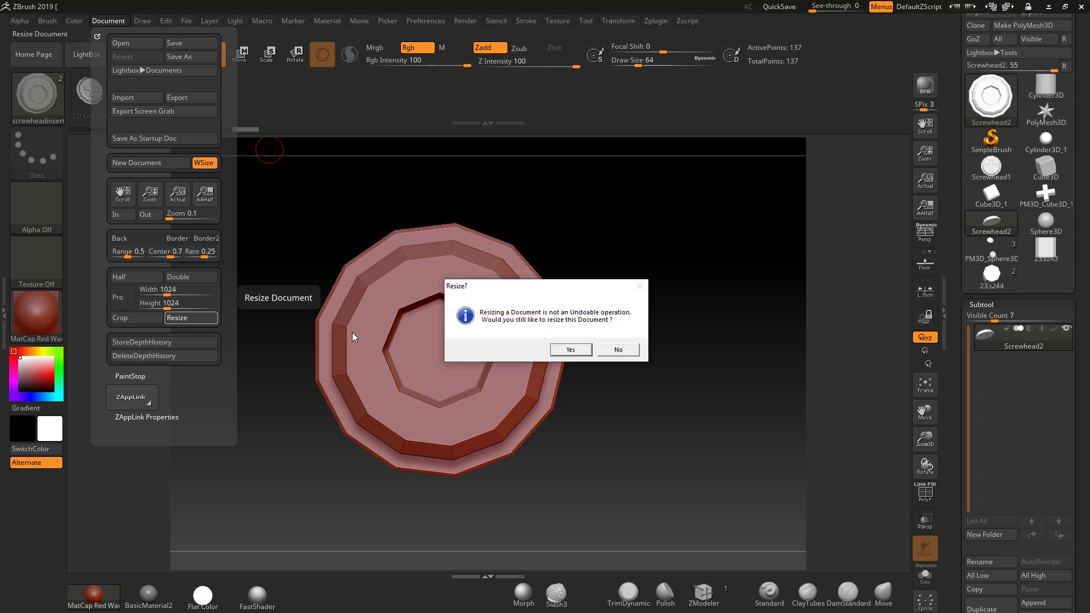
click(571, 350)
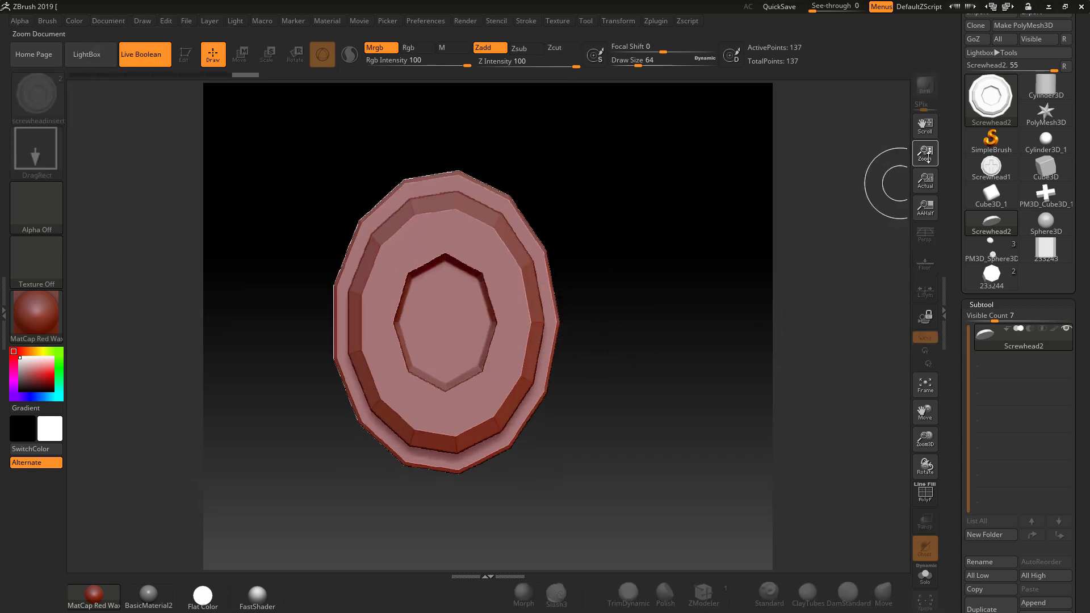
Clear the distorted copy from the canvas, redraw Screwhead2 in edit mode and face its recessed side straight on.
drag(923, 161, 928, 142)
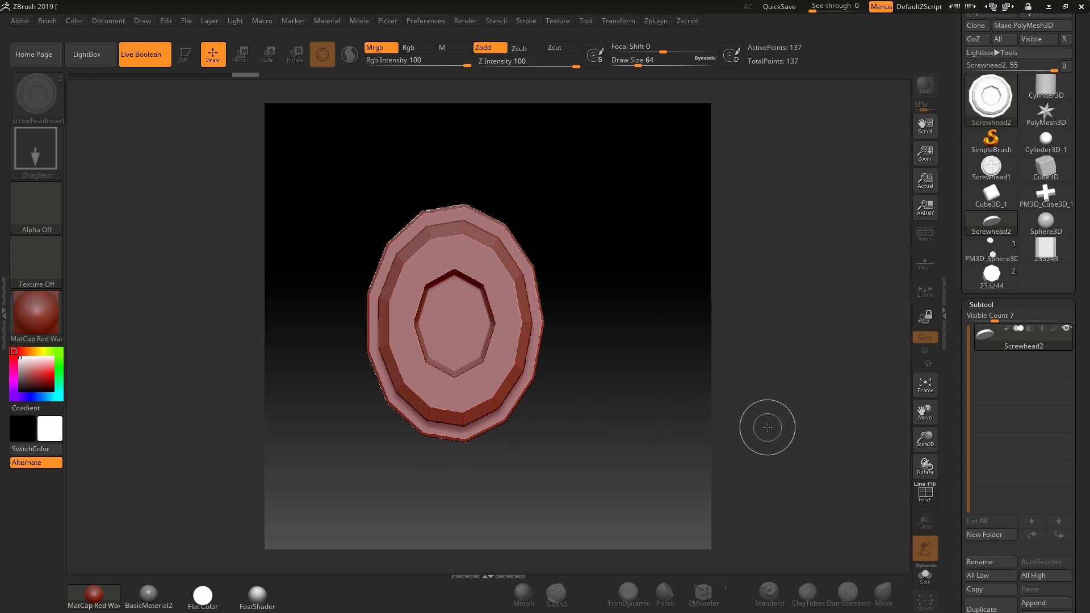
key(ctrl+n)
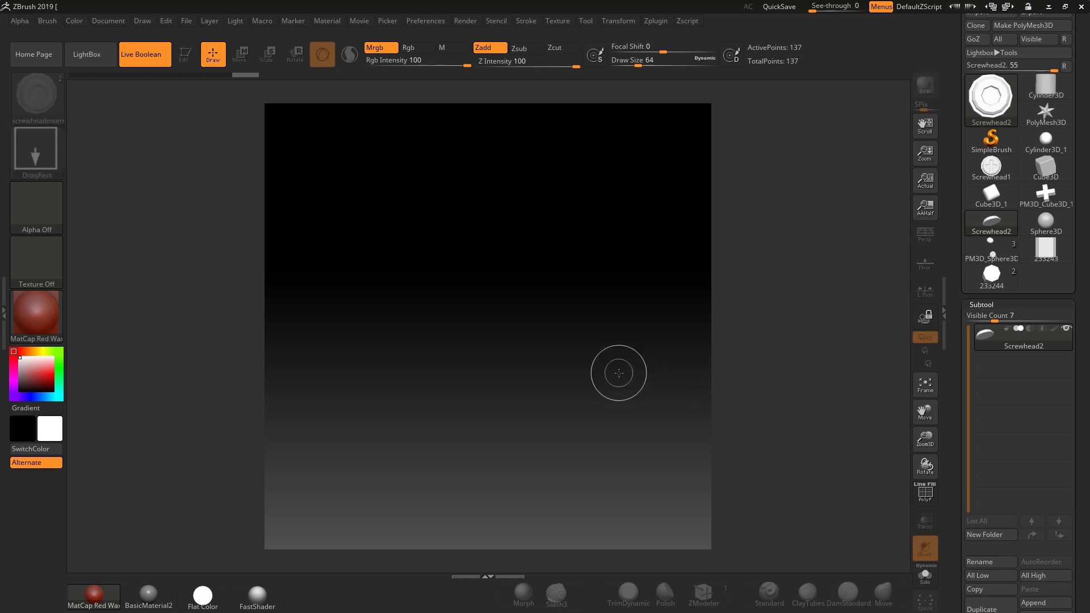
mouse_move(485, 307)
mouse_down()
mouse_move(511, 358)
mouse_move(516, 433)
mouse_move(501, 460)
mouse_move(491, 430)
mouse_up()
key(t)
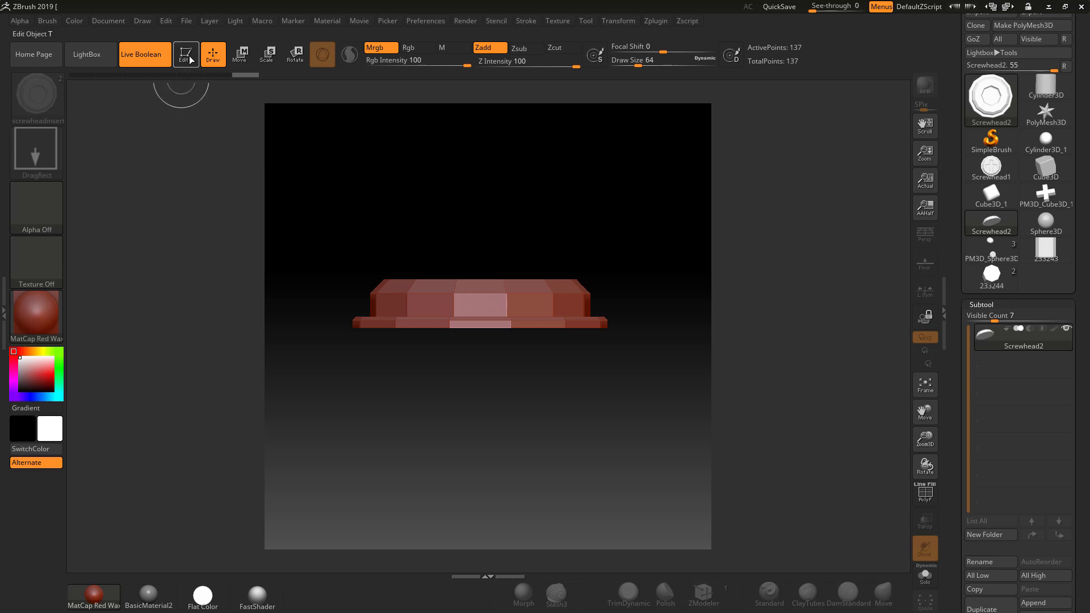
shift+drag(602, 227, 598, 335)
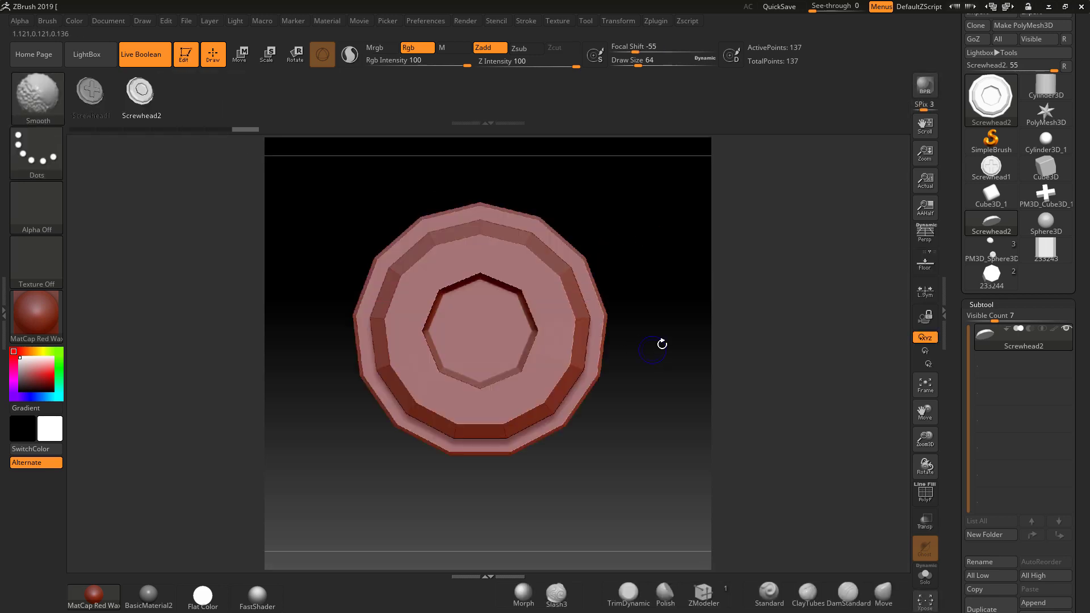
Append a Plane3D mesh to Screwhead2 as a new subtool.
alt+drag(664, 324, 651, 345)
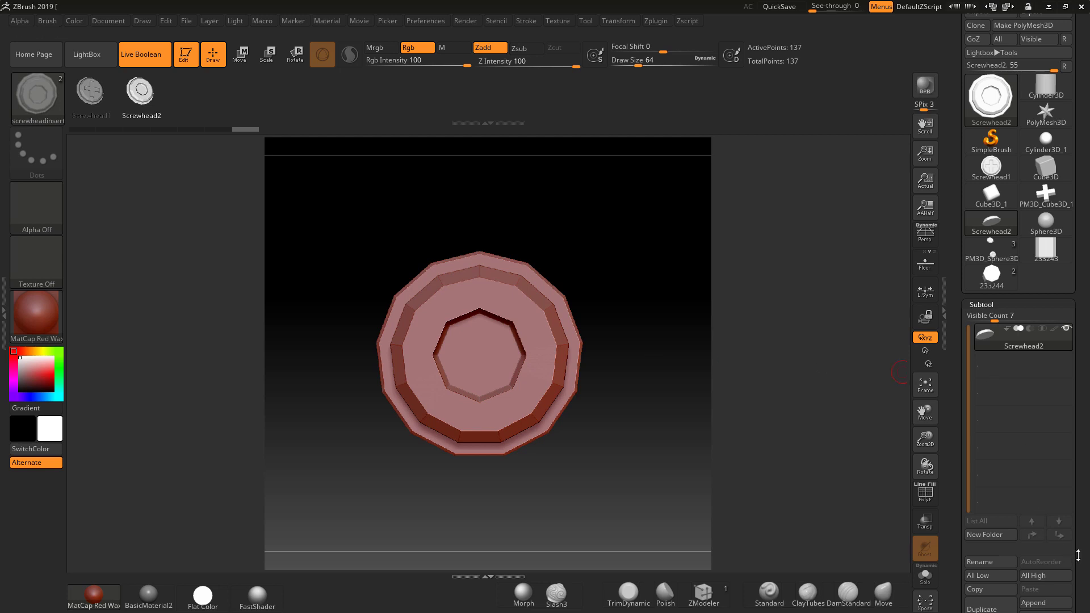
scroll(1078, 555, down, 4)
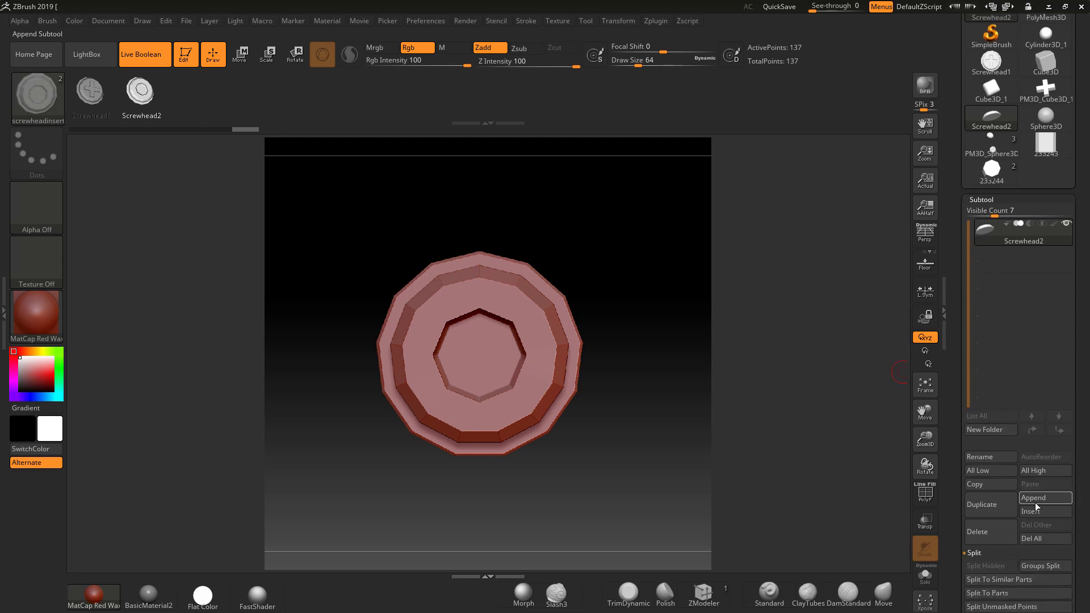
click(1034, 499)
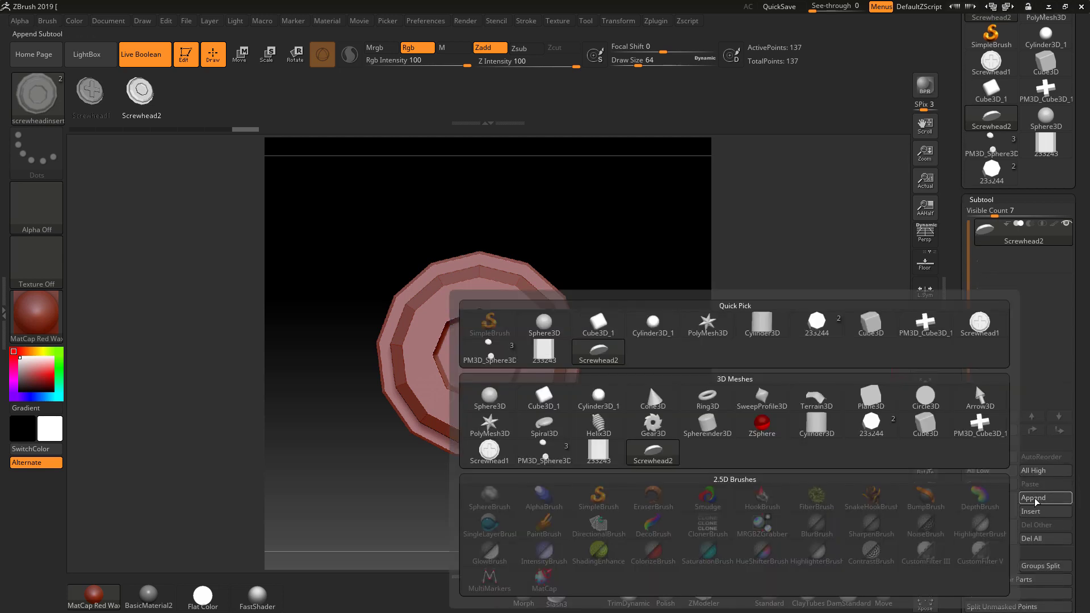
mouse_move(599, 348)
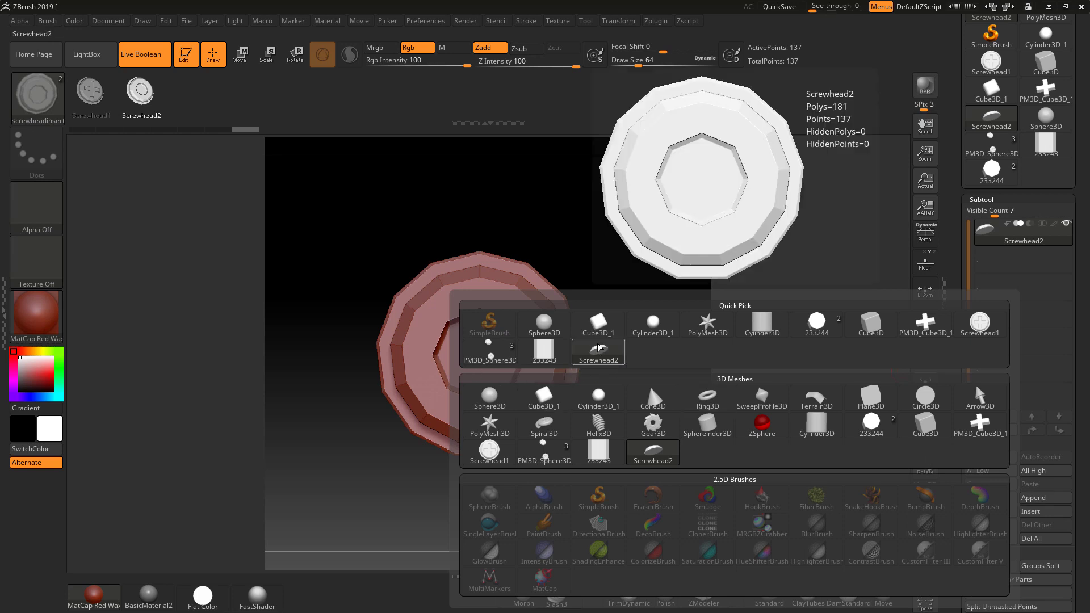
click(876, 401)
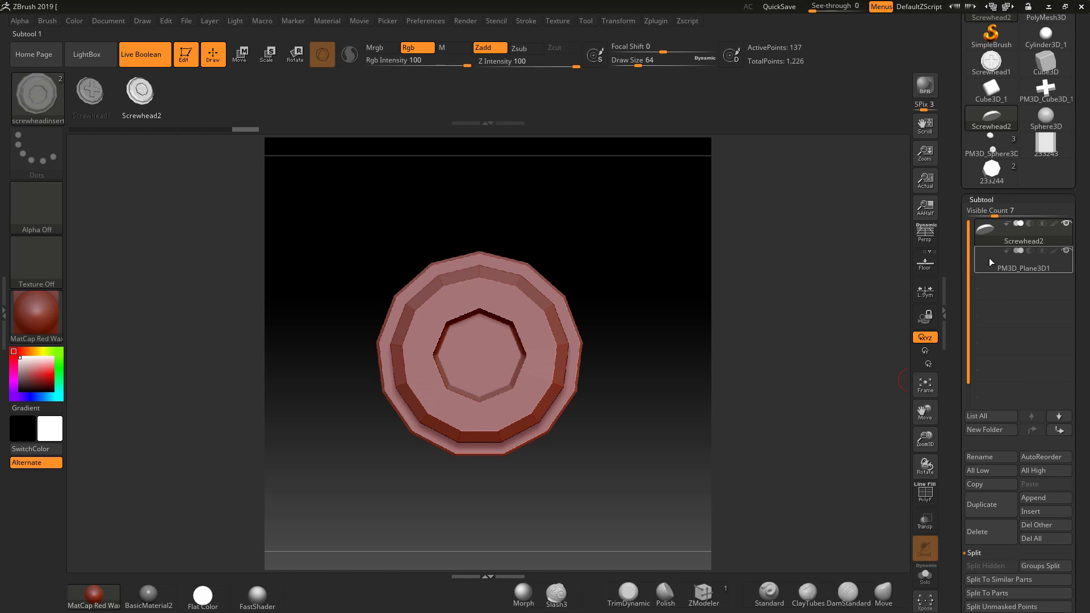
Select the plane subtool and rotate it -90 degrees about the X axis so it lies parallel to the screw head's face.
mouse_move(799, 373)
mouse_down()
mouse_move(801, 347)
mouse_move(799, 371)
mouse_up()
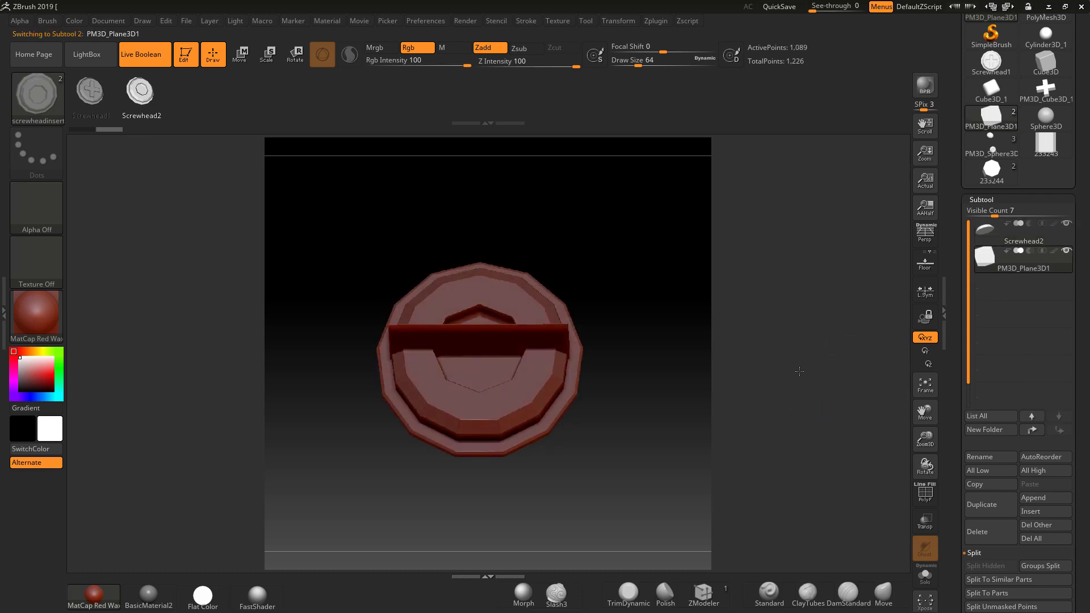
click(290, 57)
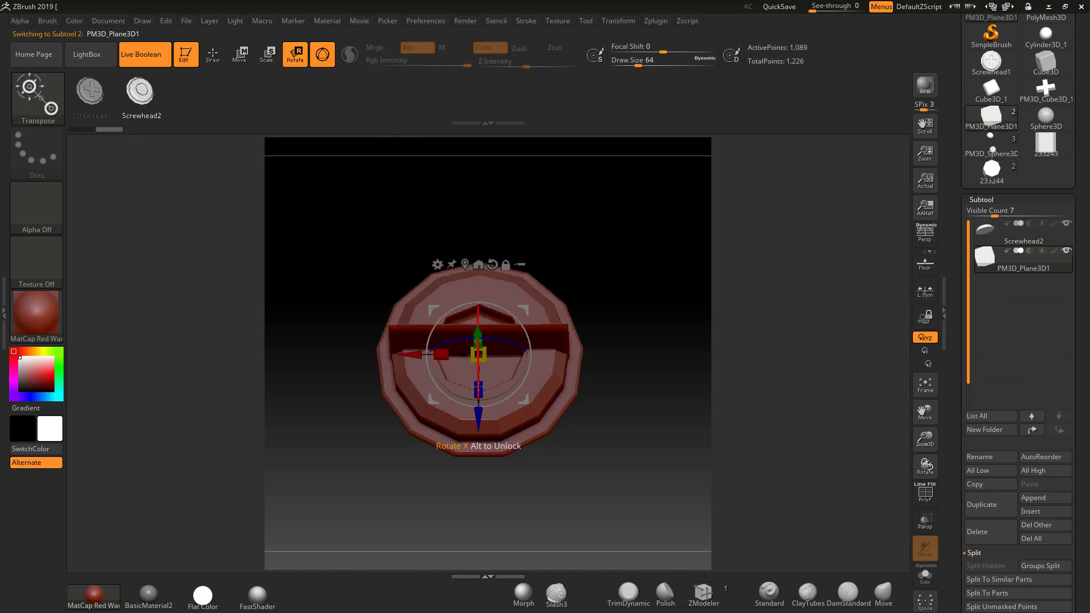
drag(480, 379, 483, 309)
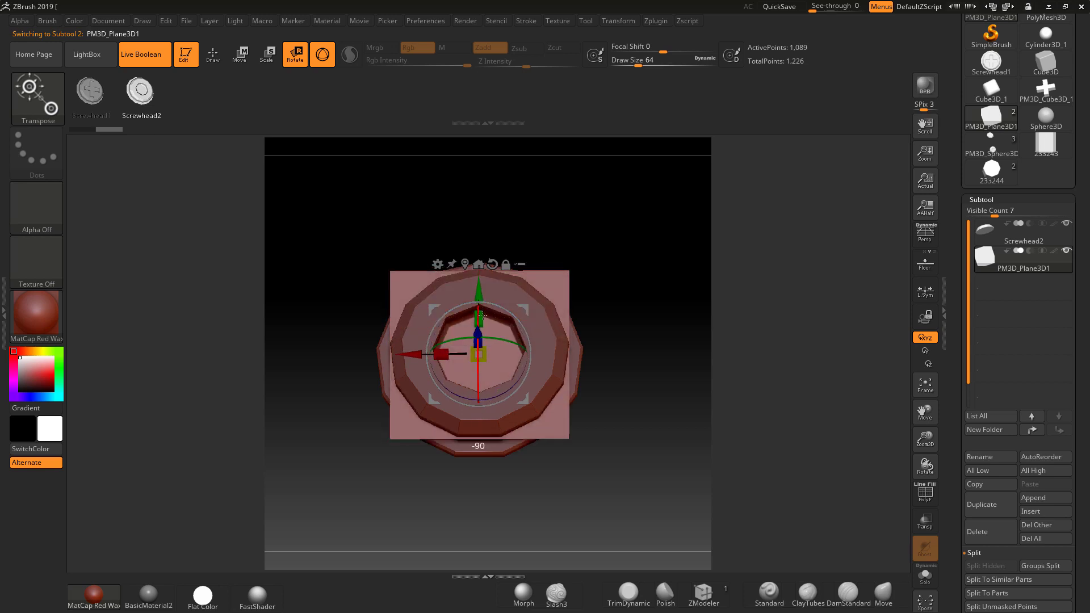
drag(755, 369, 738, 385)
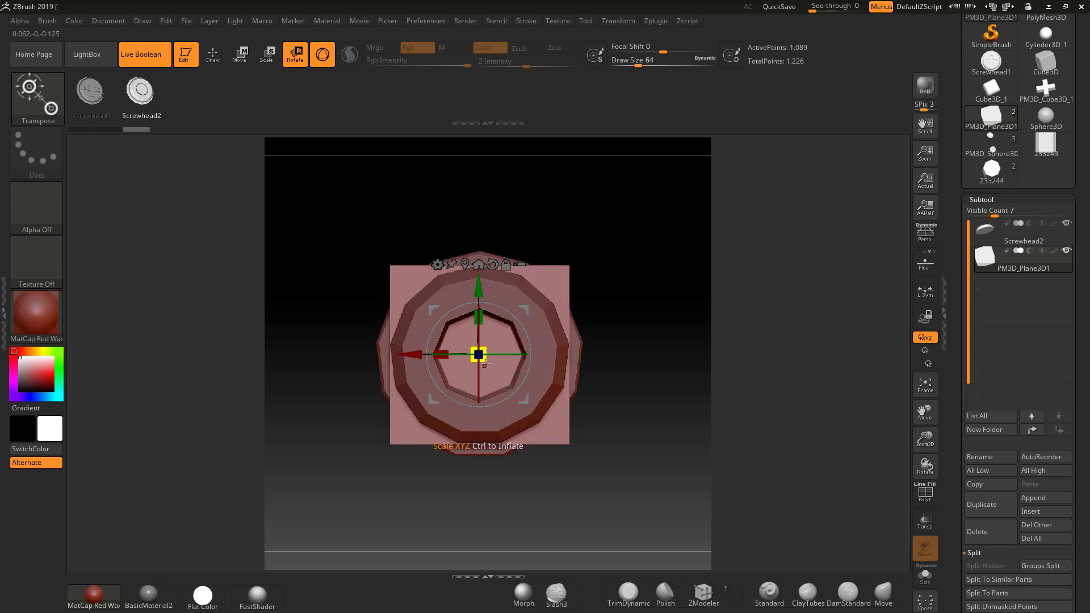
Scale the plane up until it fills the whole canvas and move it back behind the screw head's outer rim.
drag(485, 363, 809, 429)
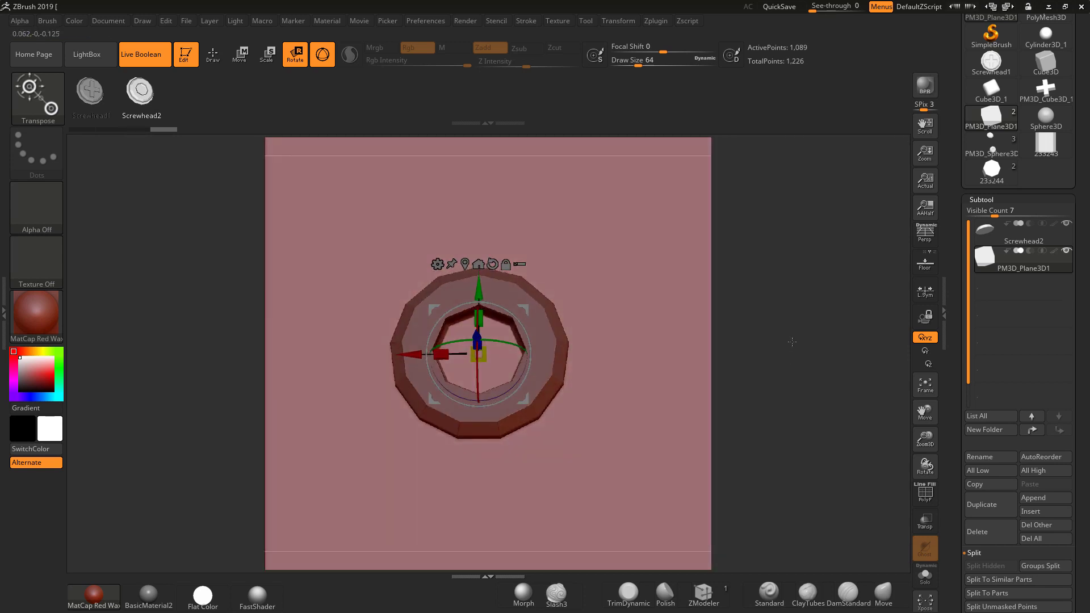
drag(792, 342, 792, 318)
drag(477, 300, 477, 307)
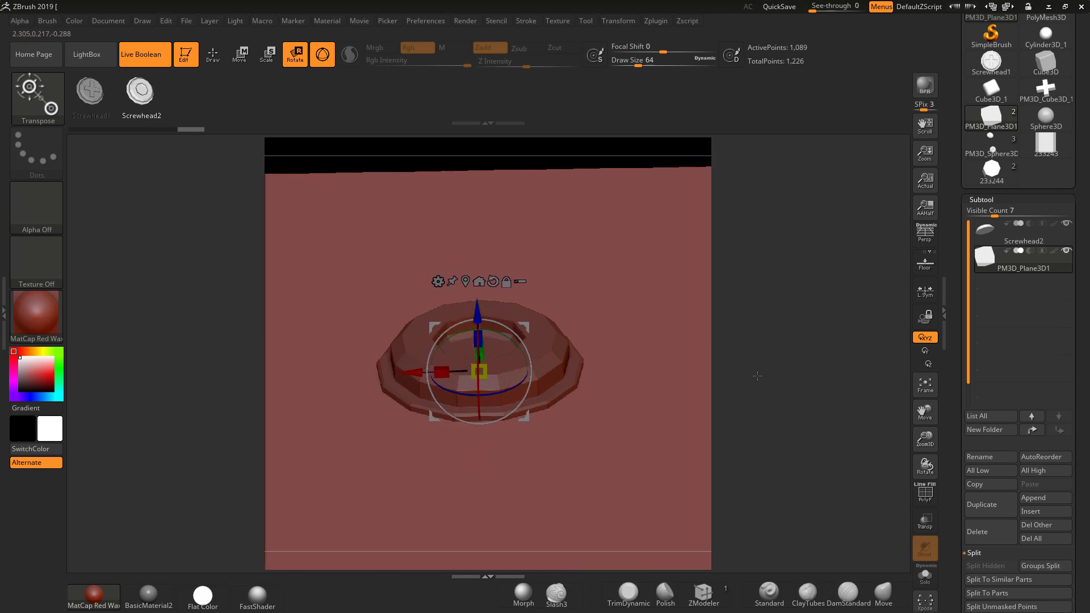
shift+drag(758, 375, 759, 442)
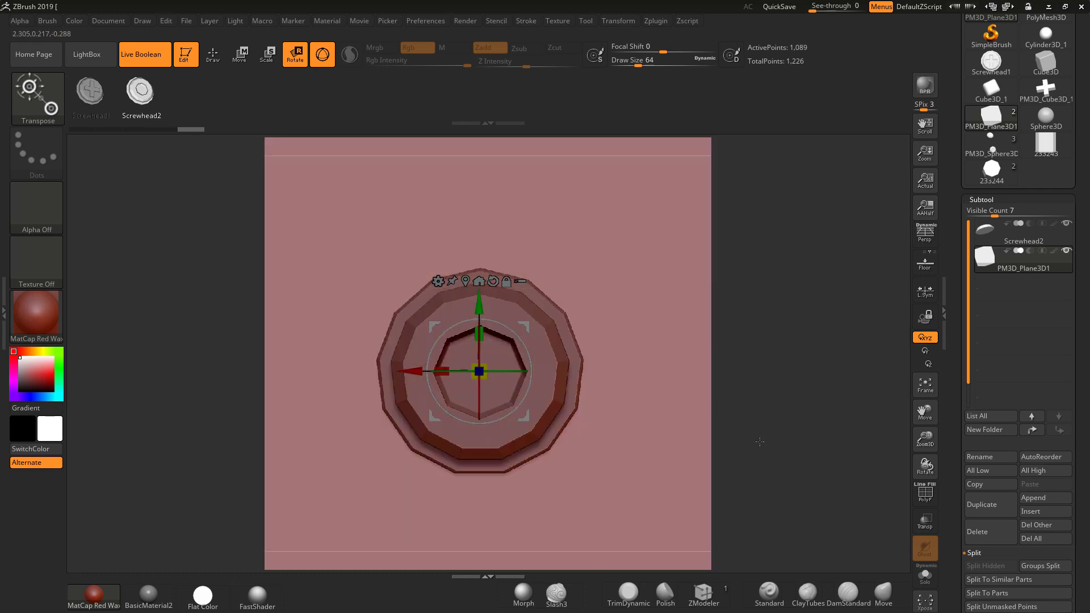
Apply BasicMaterial2 and capture the straight-on view of the screw head as an alpha with GrabDoc.
click(149, 595)
key(q)
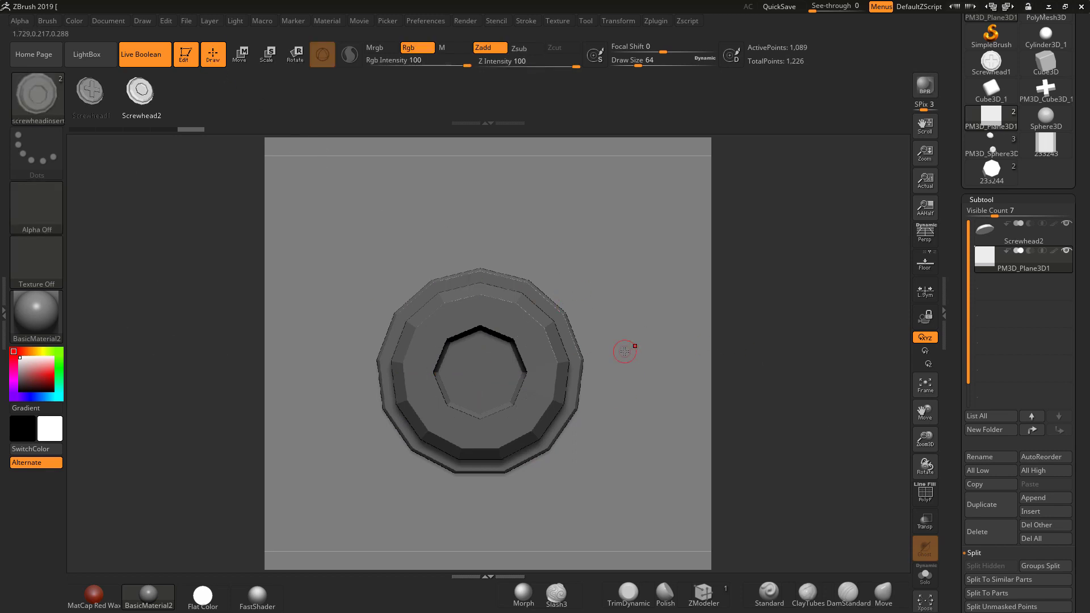
click(42, 203)
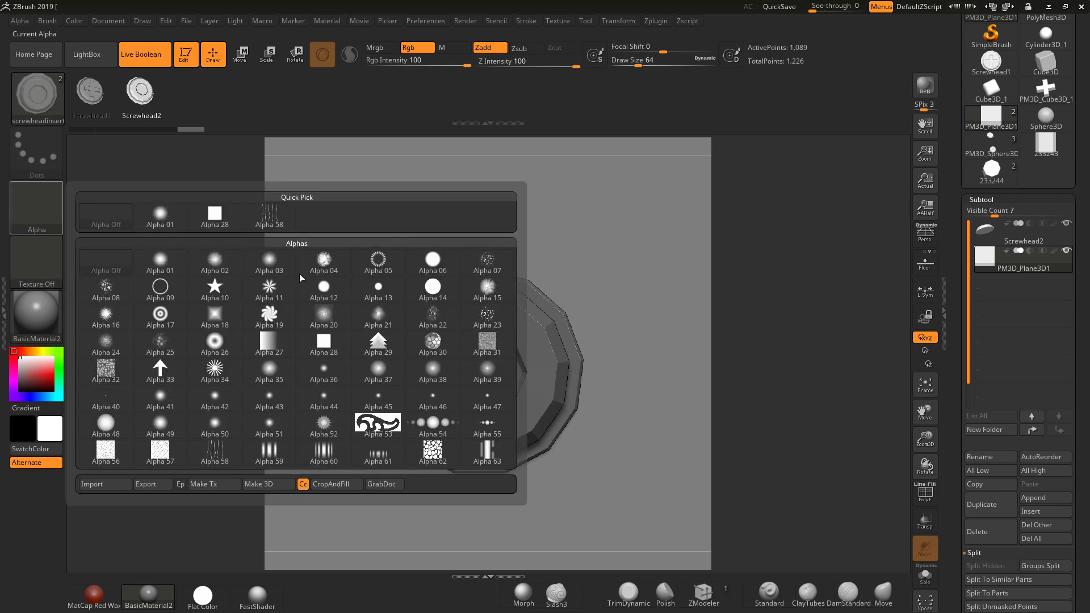
click(389, 484)
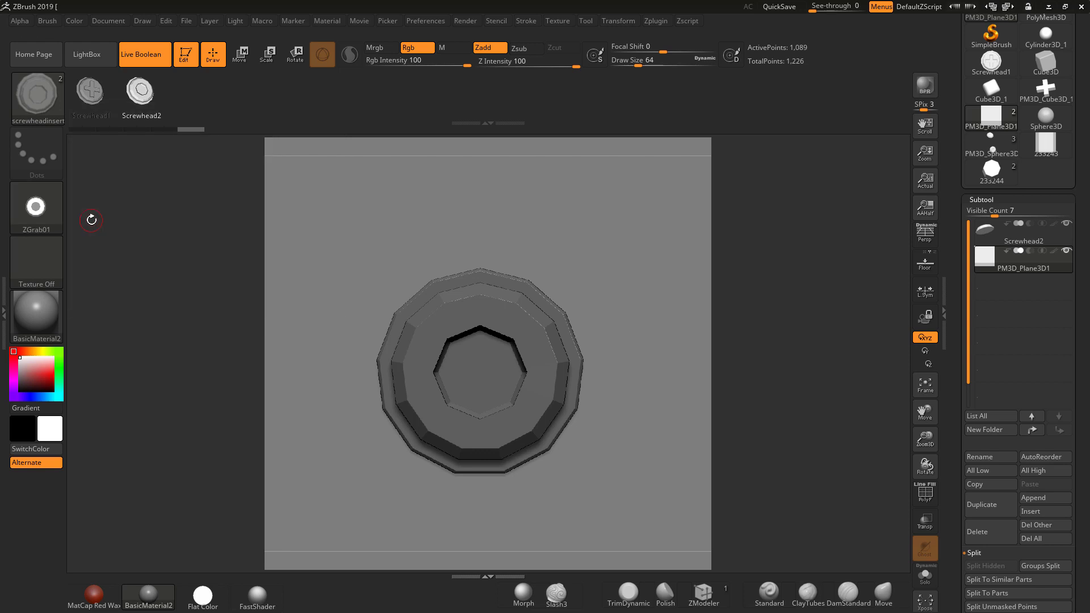
click(36, 207)
Choose the Standard brush, switch to the three-subtool PM3D_Sphere3D tool and leave only the plain sphere subtool PM3D_Sphere3D3 selected and visible.
click(773, 594)
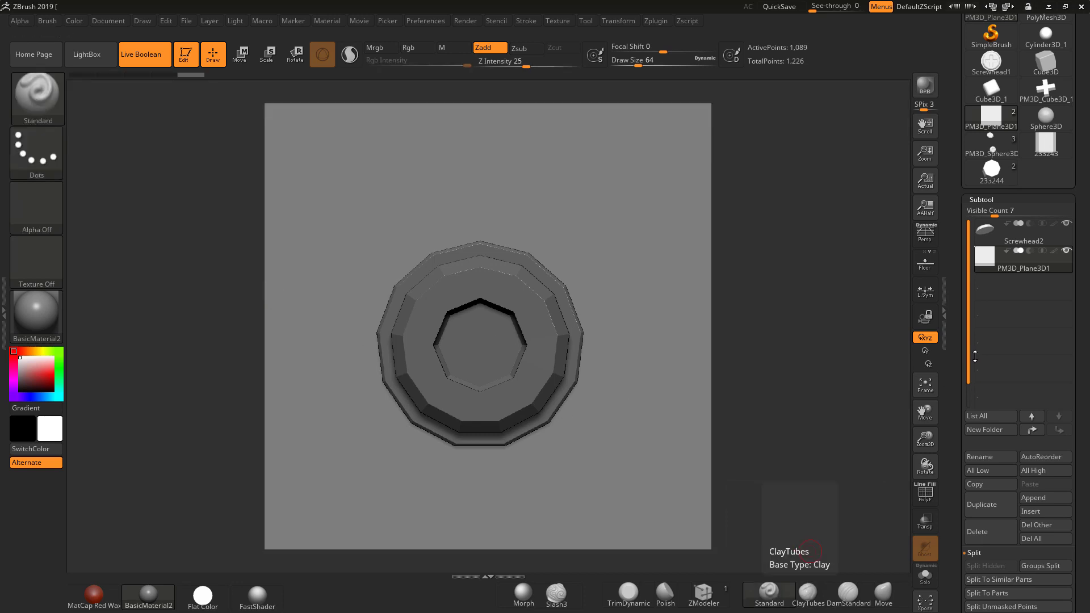
click(1047, 116)
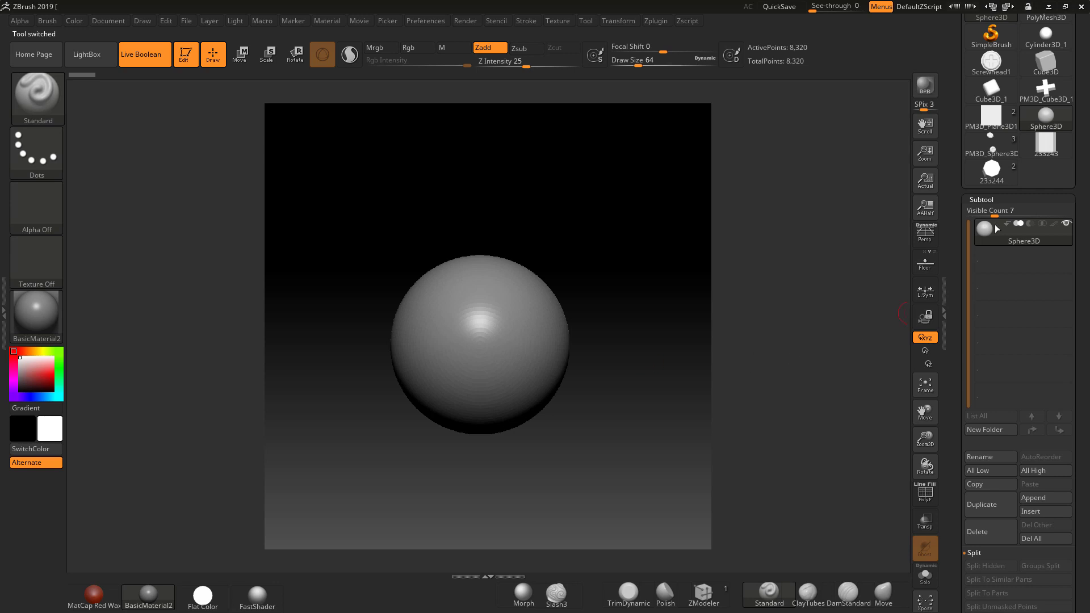
click(992, 169)
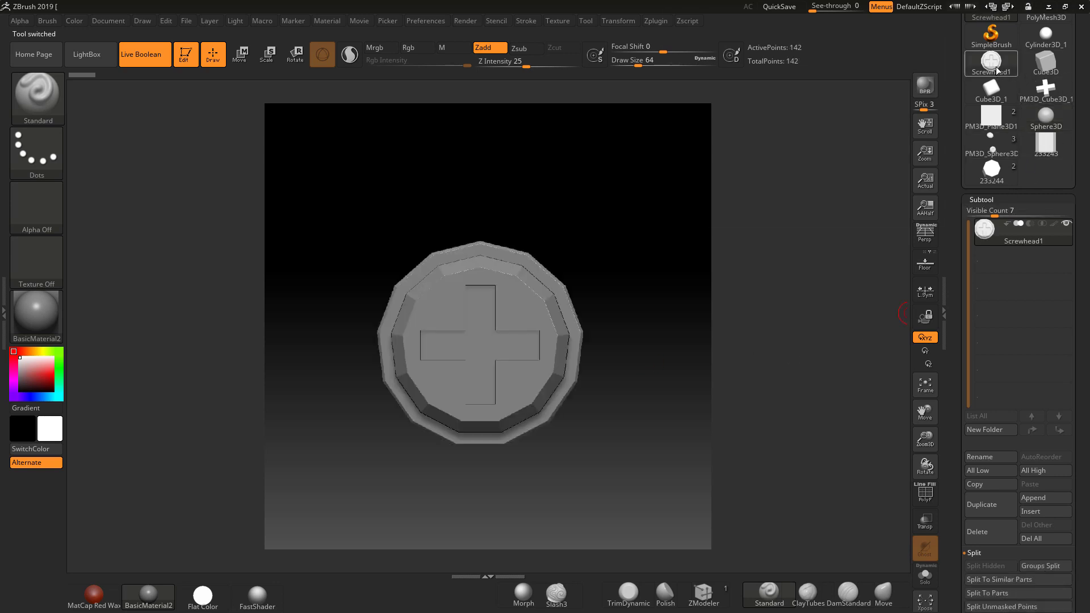
click(989, 149)
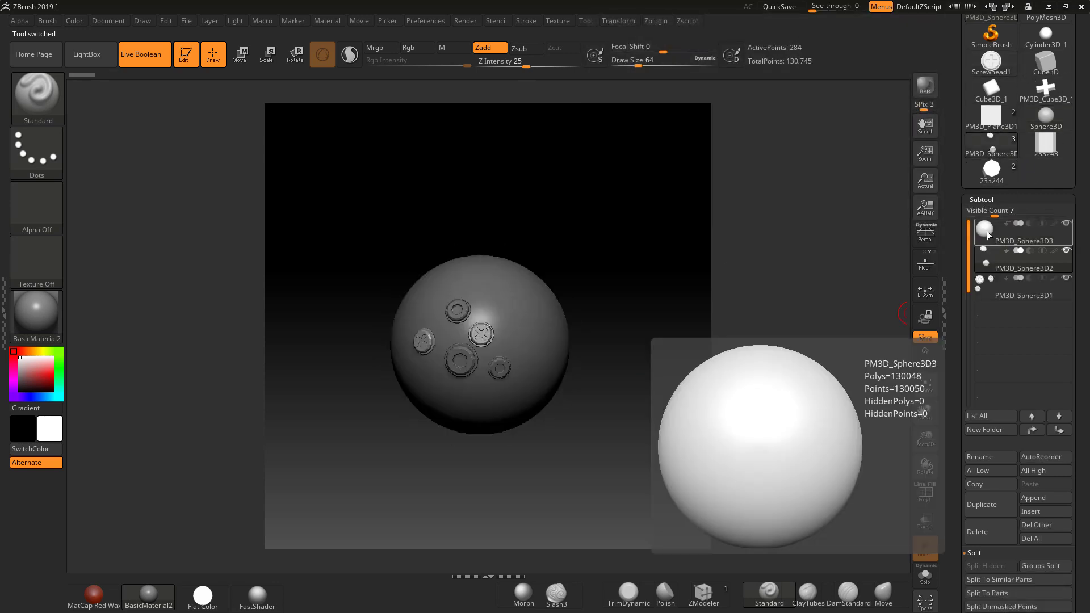
click(1005, 235)
click(1066, 250)
click(1066, 278)
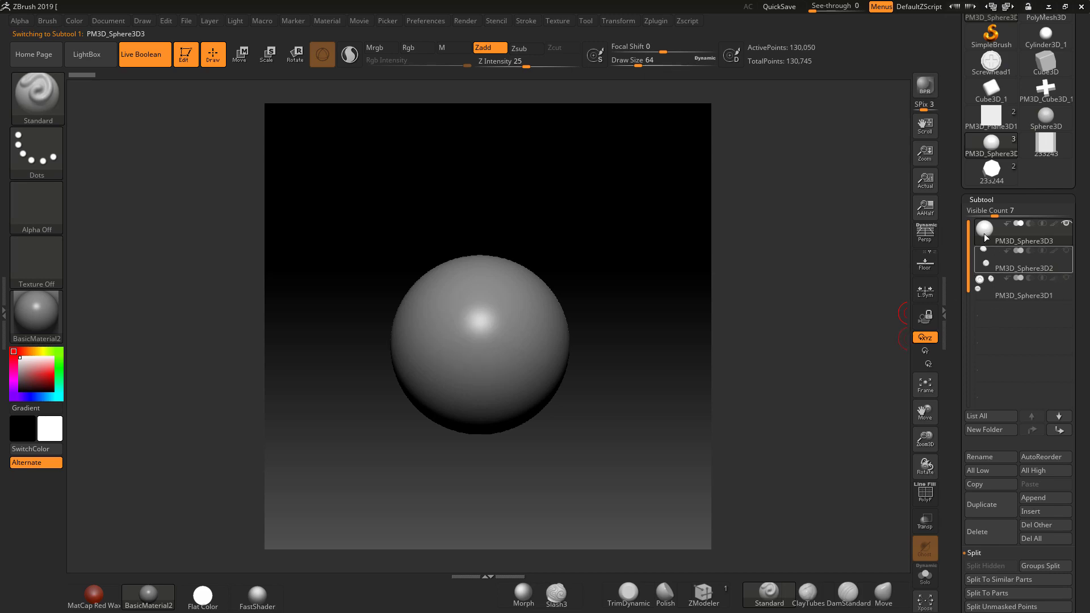
drag(743, 344, 638, 455)
key(b)
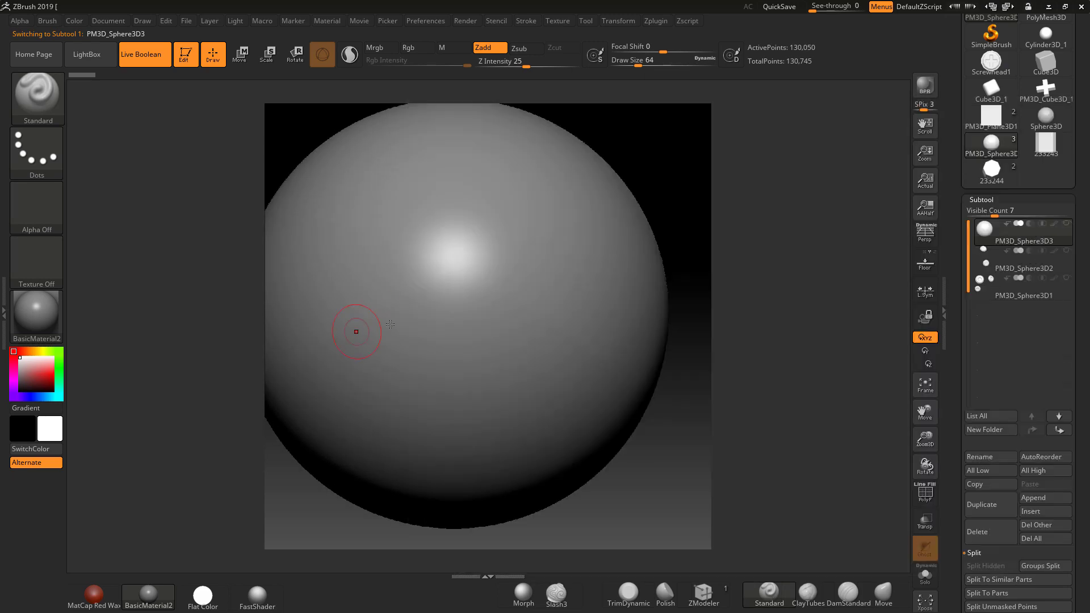
drag(355, 336, 484, 292)
key(ctrl)
key(ctrl+z)
Set the Standard brush to the captured ZGrab01 alpha with the DragRect stroke and try a stamp on the sphere, undoing it.
click(36, 205)
click(321, 220)
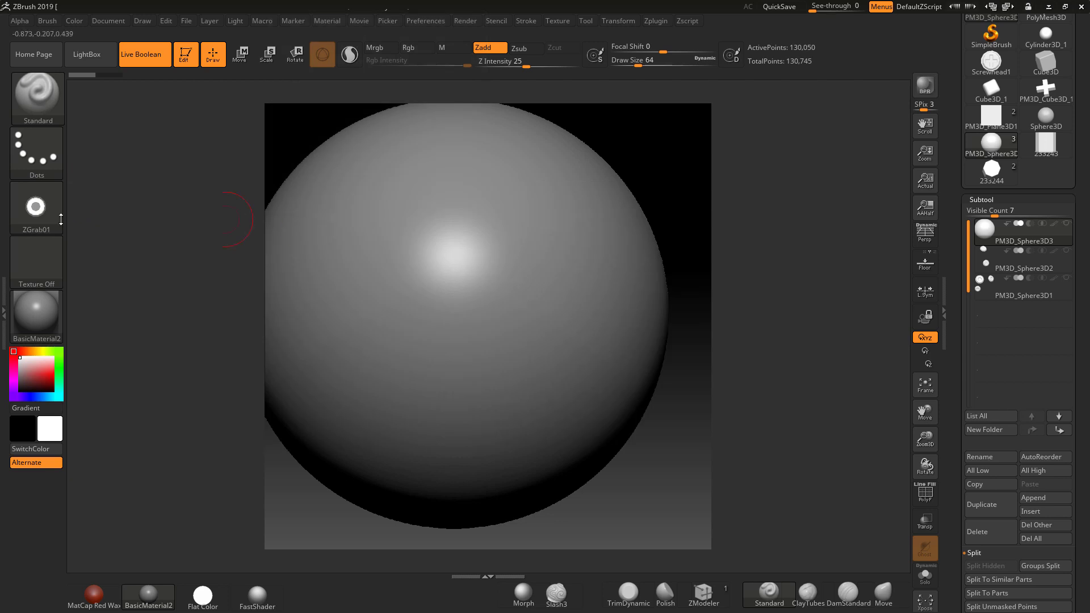
click(38, 165)
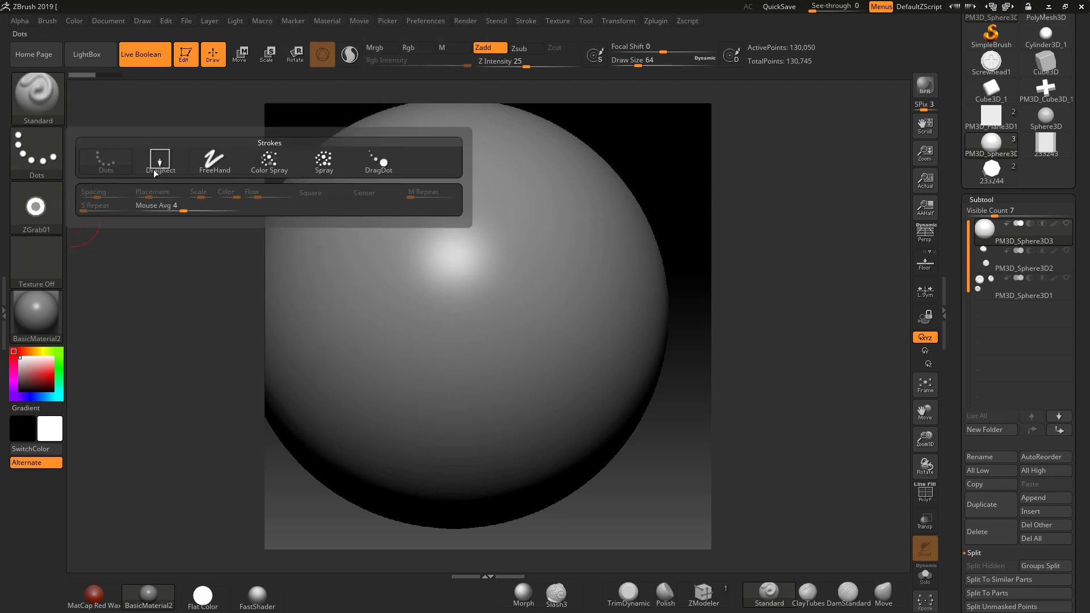
click(160, 162)
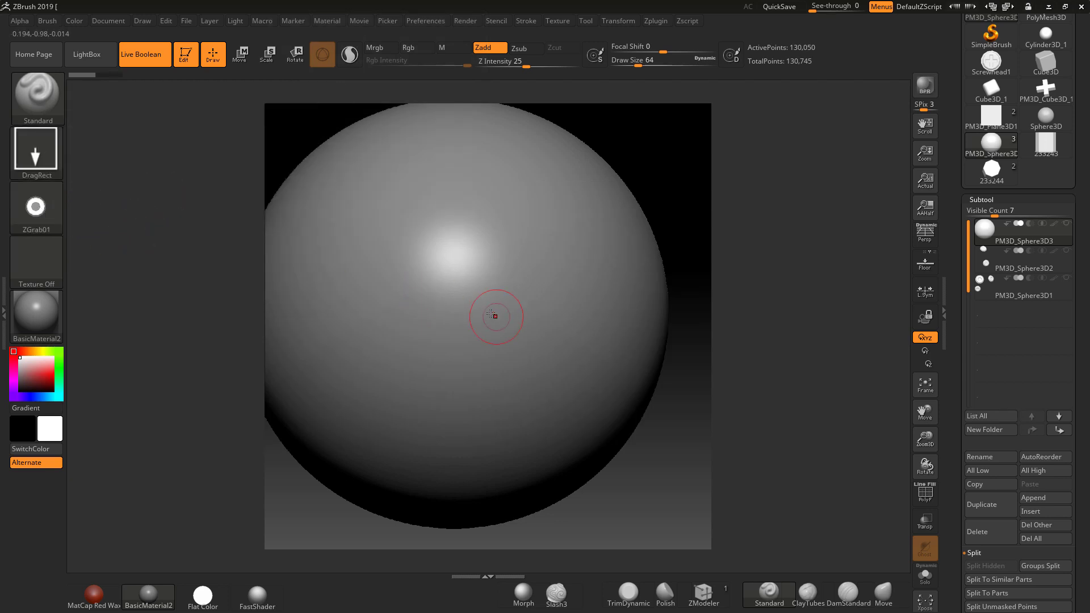
drag(490, 312, 536, 325)
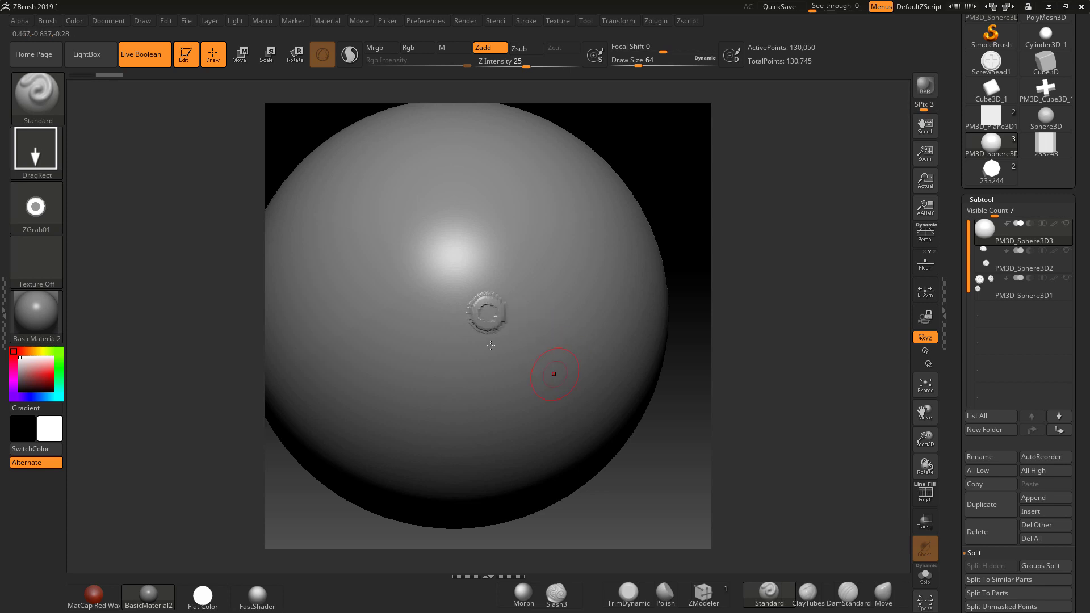
key(ctrl+z)
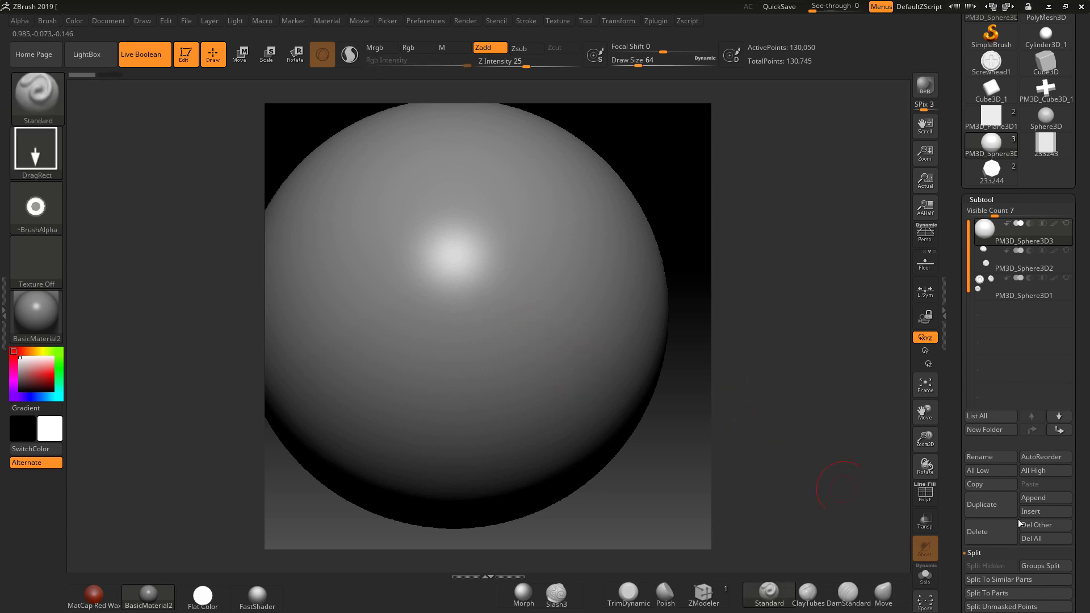
Divide the sphere's geometry up to subdivision level 4 and stamp one screw head near its center.
scroll(1088, 426, down, 5)
click(992, 459)
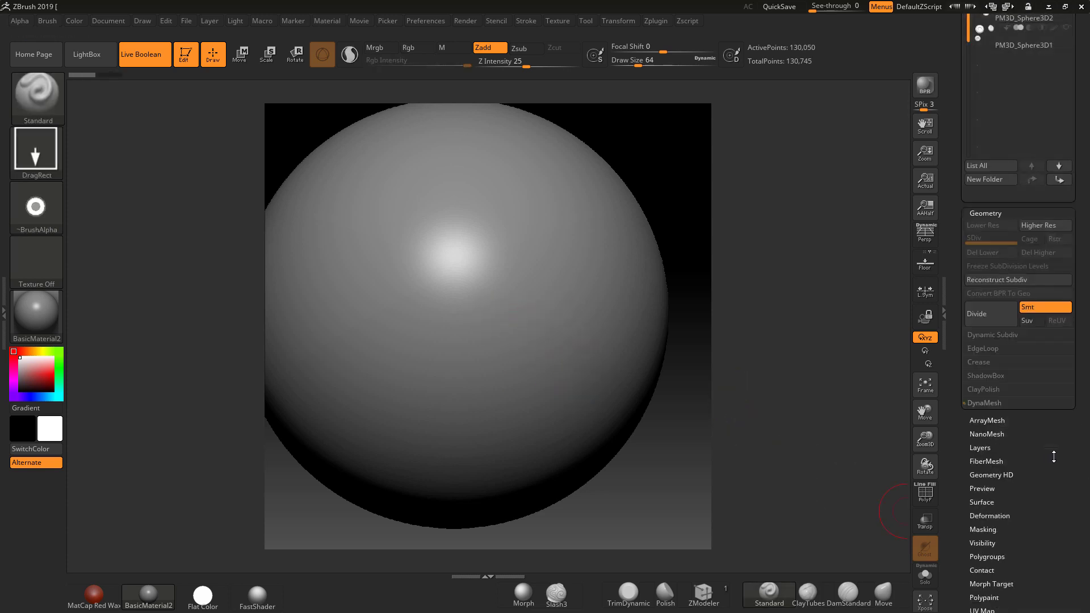
click(988, 217)
click(987, 217)
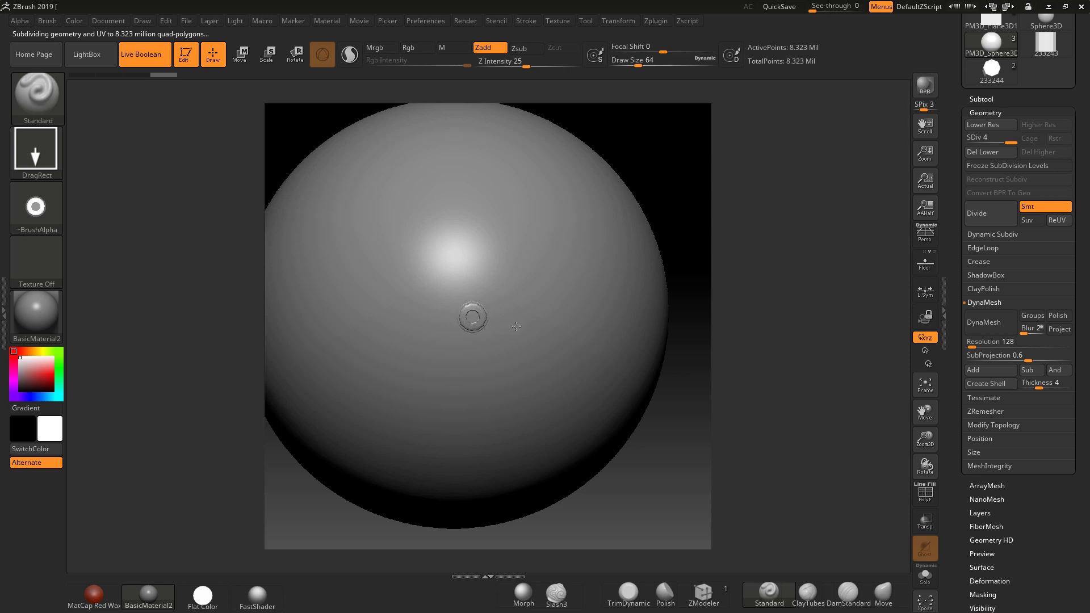
mouse_move(744, 372)
mouse_down()
mouse_move(751, 340)
mouse_move(733, 343)
mouse_move(750, 369)
mouse_up()
Raise the Z Intensity to 50 and stamp two more small screw heads above the first one on the sphere.
drag(527, 64, 546, 65)
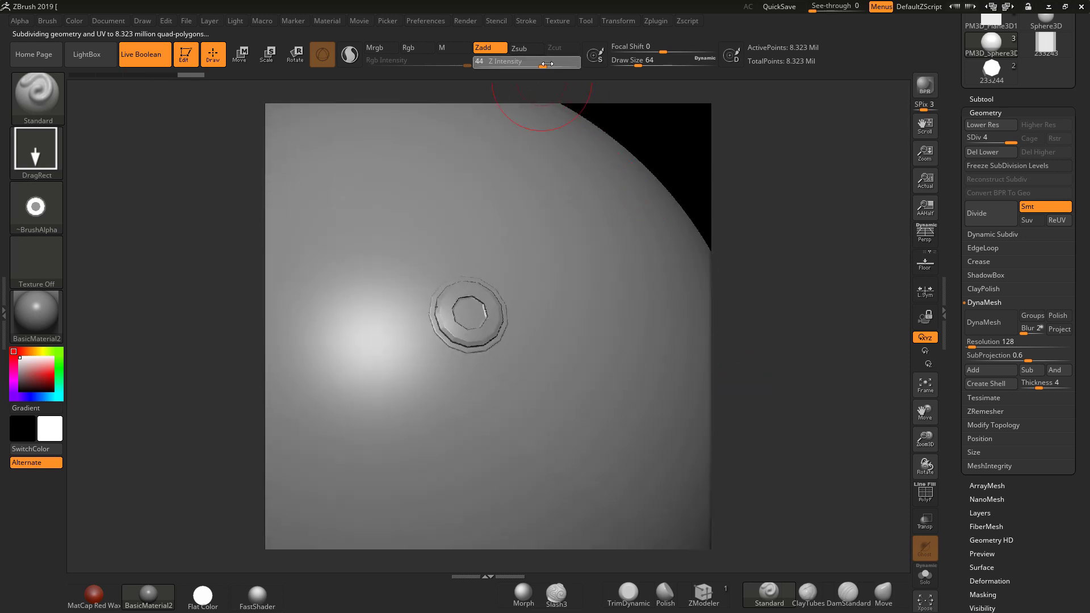
drag(449, 202, 495, 219)
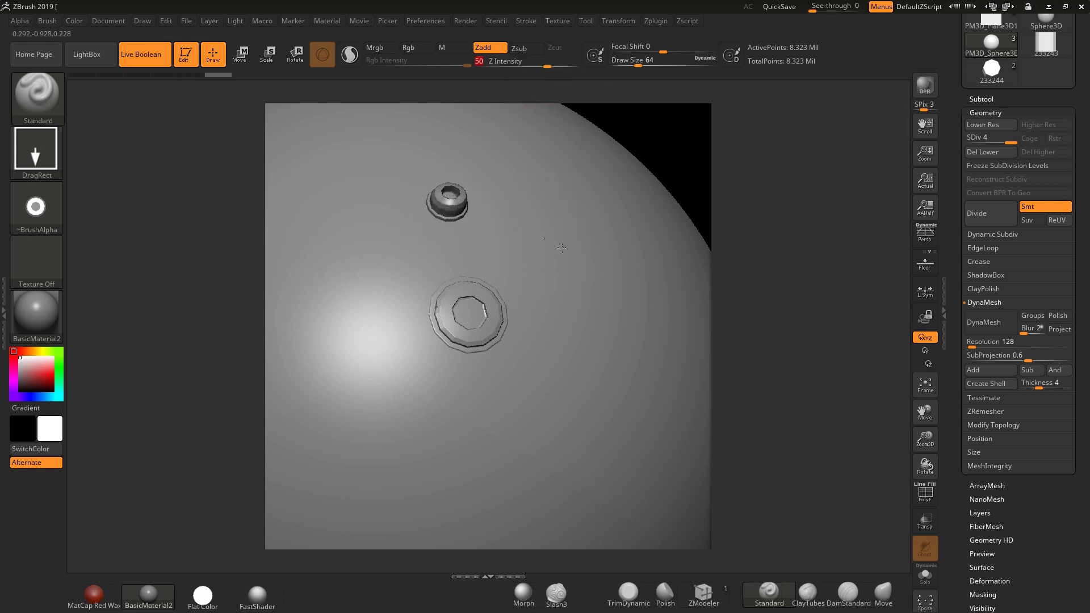
drag(542, 235, 590, 256)
mouse_move(791, 285)
mouse_down()
mouse_move(800, 340)
mouse_move(792, 327)
mouse_move(705, 348)
mouse_move(670, 335)
mouse_up()
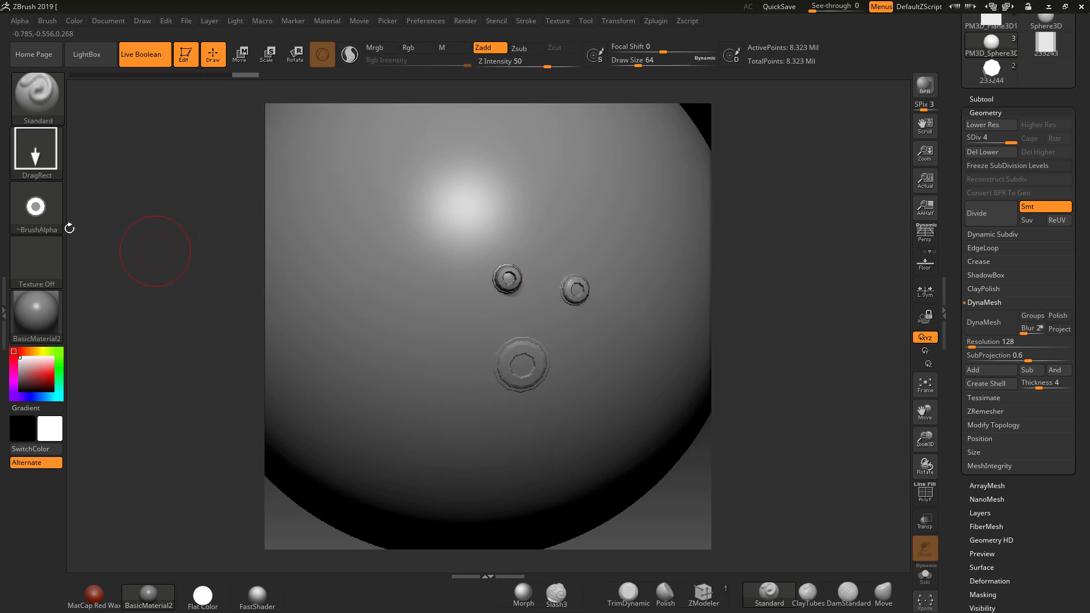
Switch the stroke type to Dots, try a short vertical stroke with the screw head alpha on the sphere and undo it.
click(42, 147)
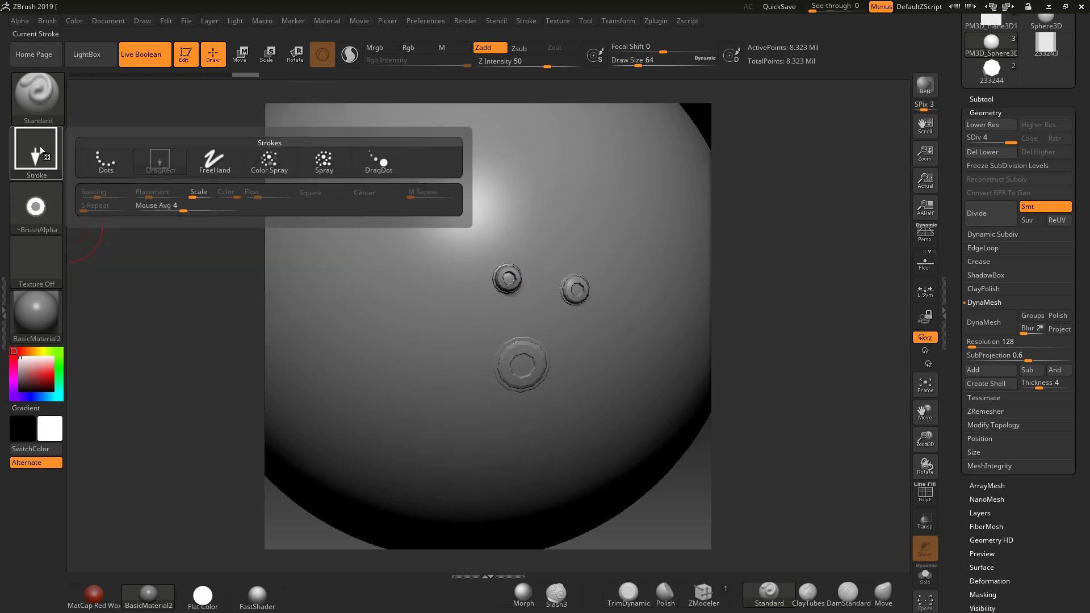
click(105, 160)
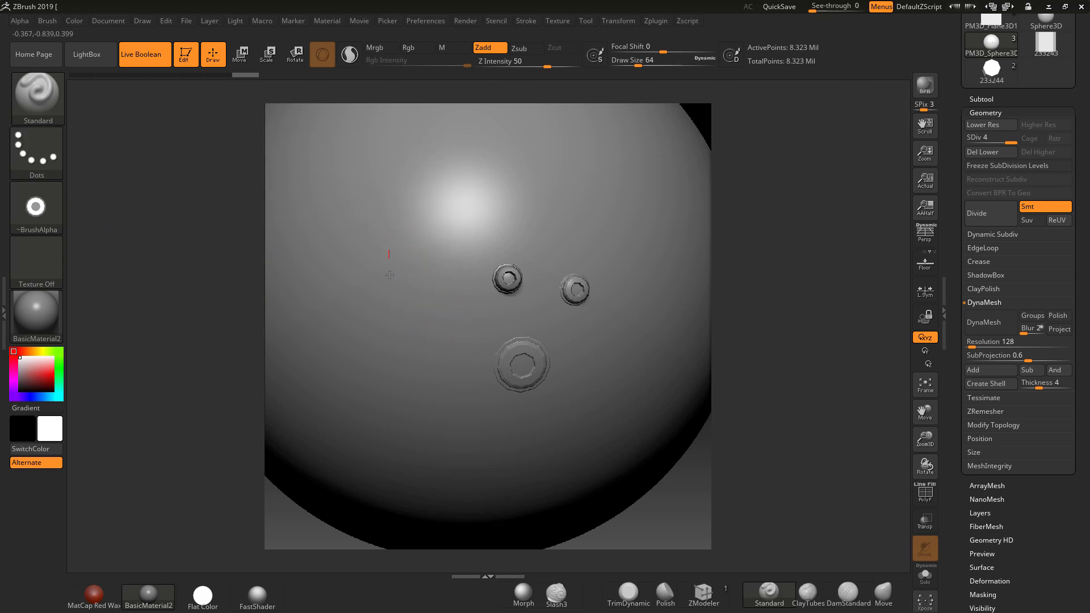
drag(389, 254, 381, 322)
key(ctrl)
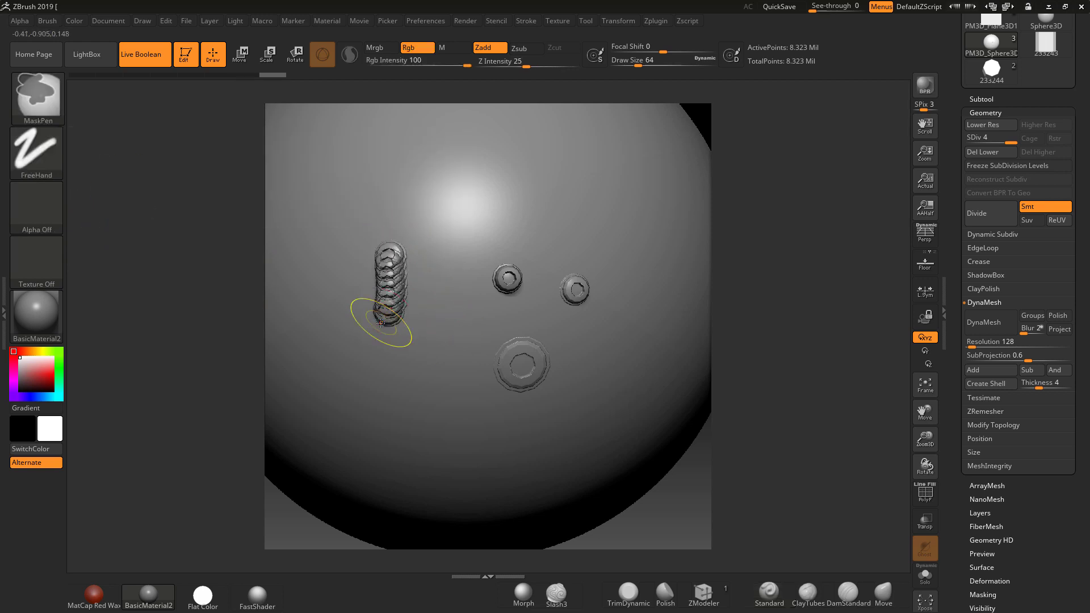
key(ctrl+z)
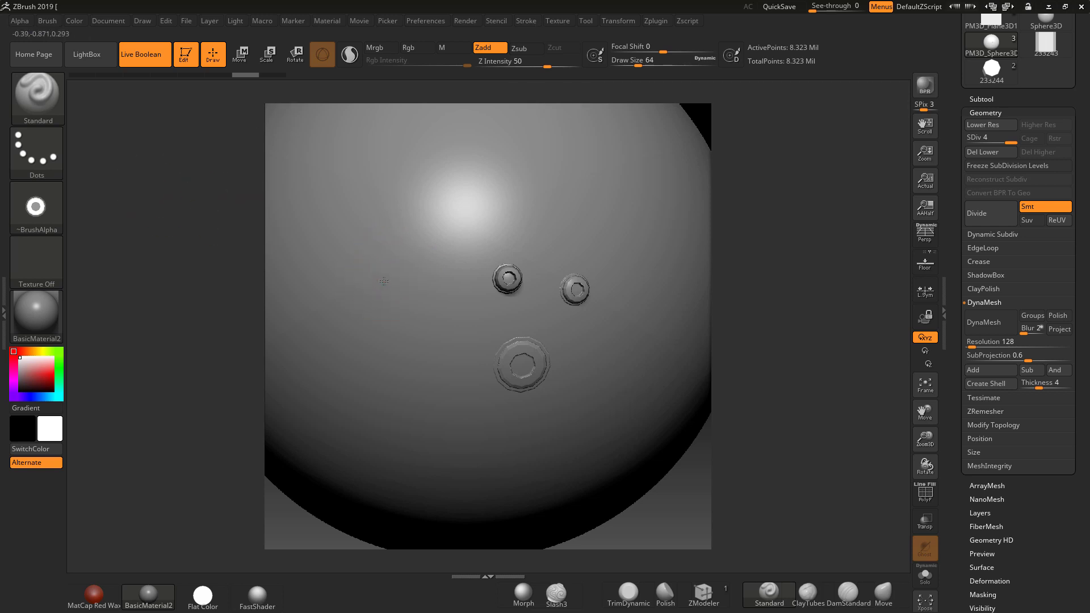
Stamp one small screw head on the sphere beside the existing pair, then try a short horizontal row and undo it.
drag(390, 273, 394, 269)
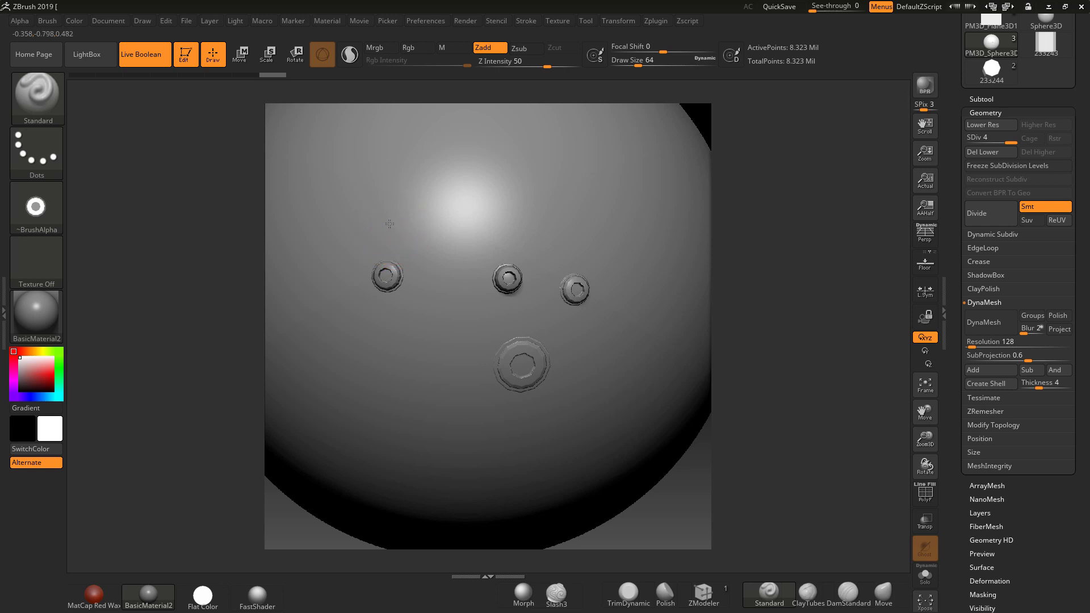
drag(391, 219, 488, 217)
key(ctrl)
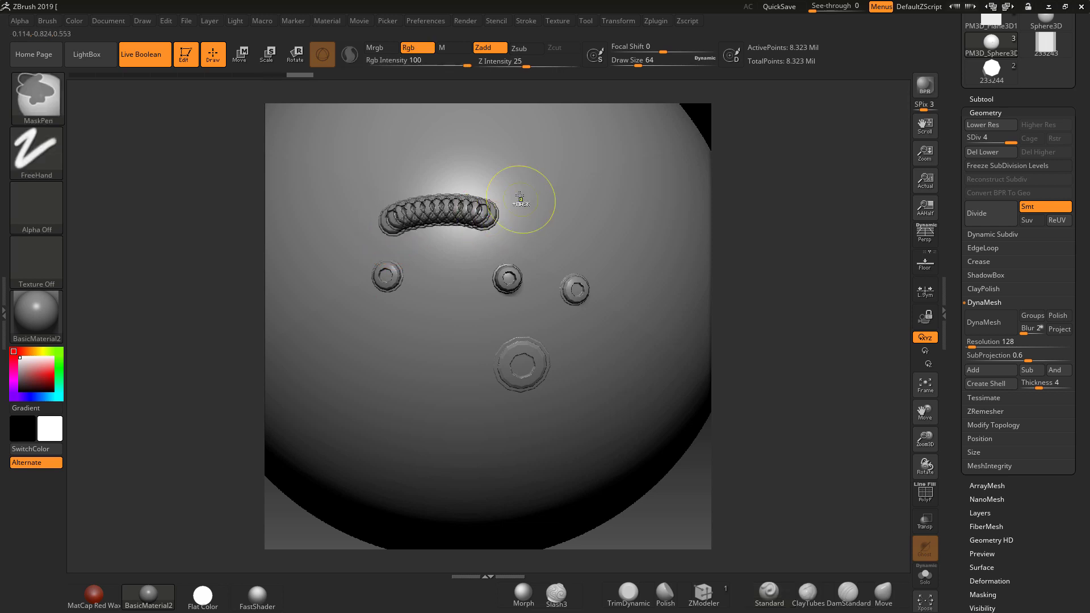
key(ctrl+z)
Increase the Lazy Mouse spacing of the Dots stroke and draw a curved row of separated screw heads around the existing ones.
click(525, 21)
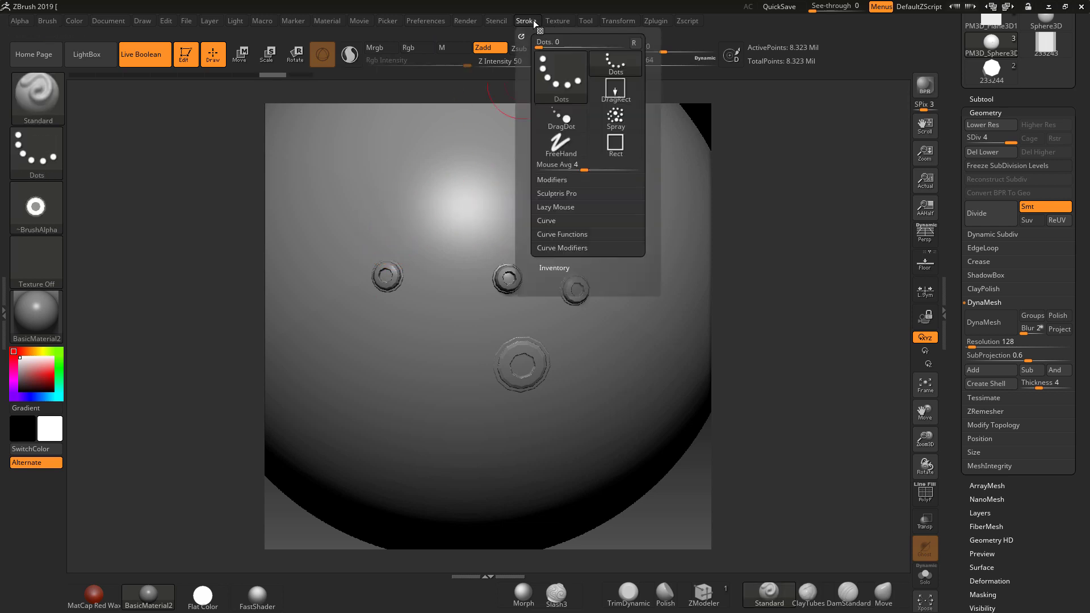
click(566, 207)
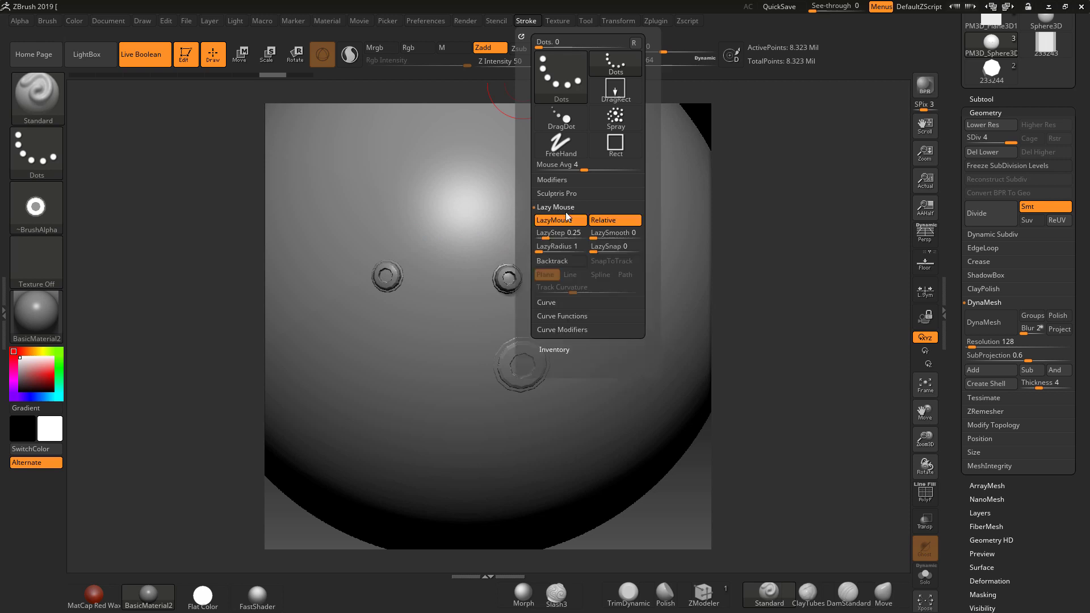
drag(539, 252, 557, 238)
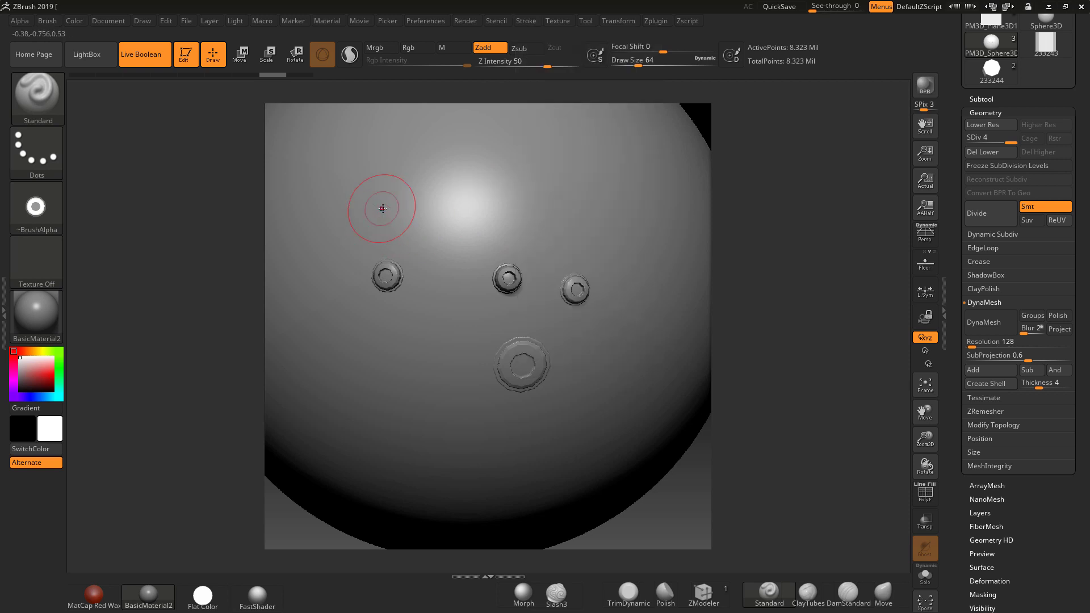
mouse_move(382, 207)
mouse_down()
mouse_move(490, 209)
mouse_move(608, 240)
mouse_move(647, 285)
mouse_move(649, 370)
mouse_move(613, 420)
mouse_move(559, 460)
mouse_move(491, 461)
mouse_move(434, 431)
mouse_up()
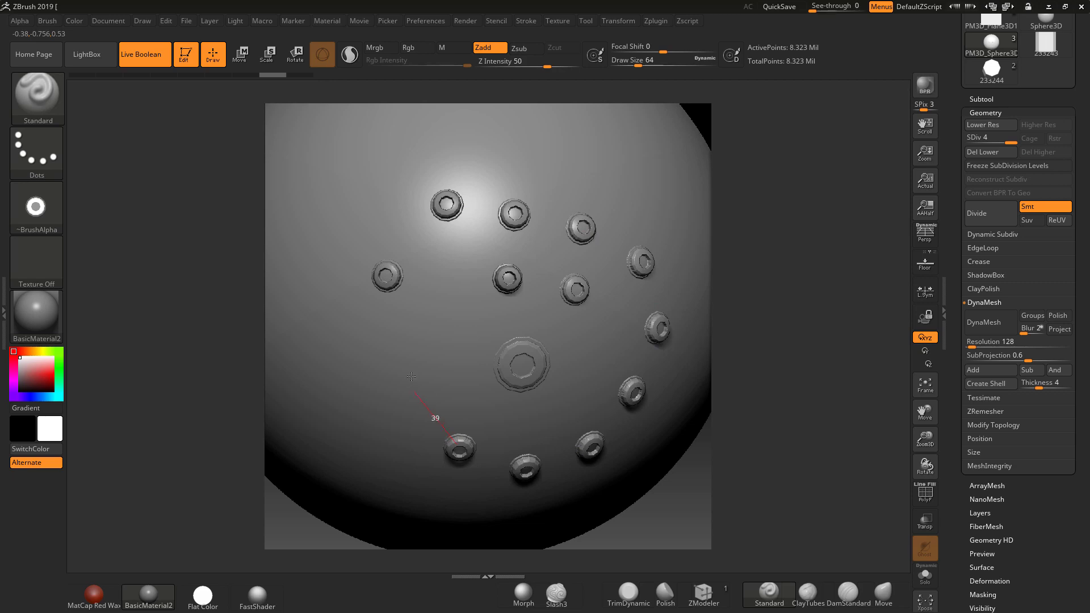
drag(412, 376, 409, 375)
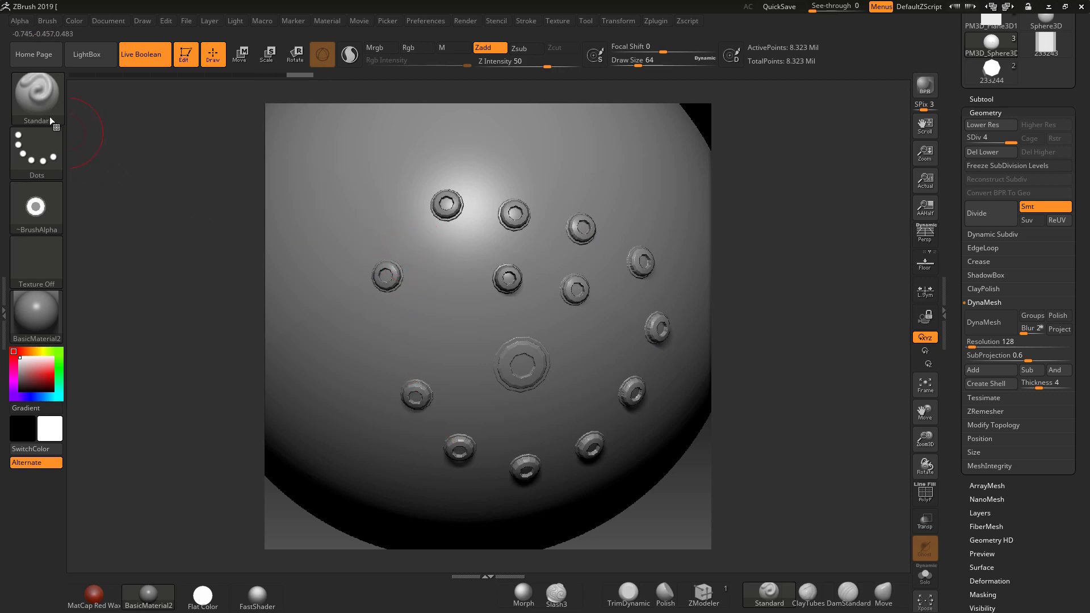
Save the customized Standard brush to the Desktop as screwheaddrag.
click(40, 93)
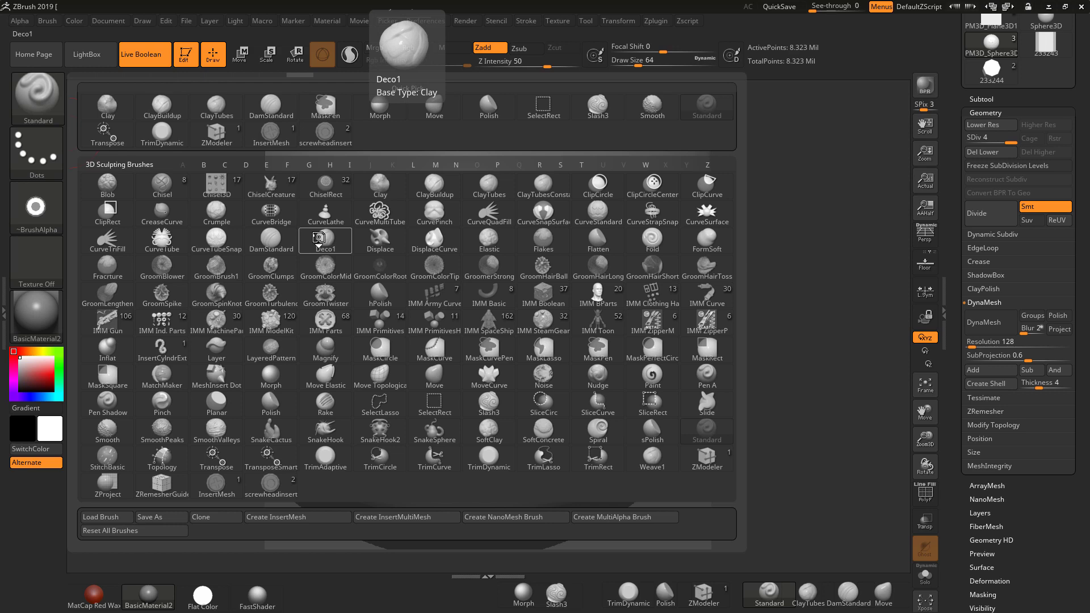
click(161, 517)
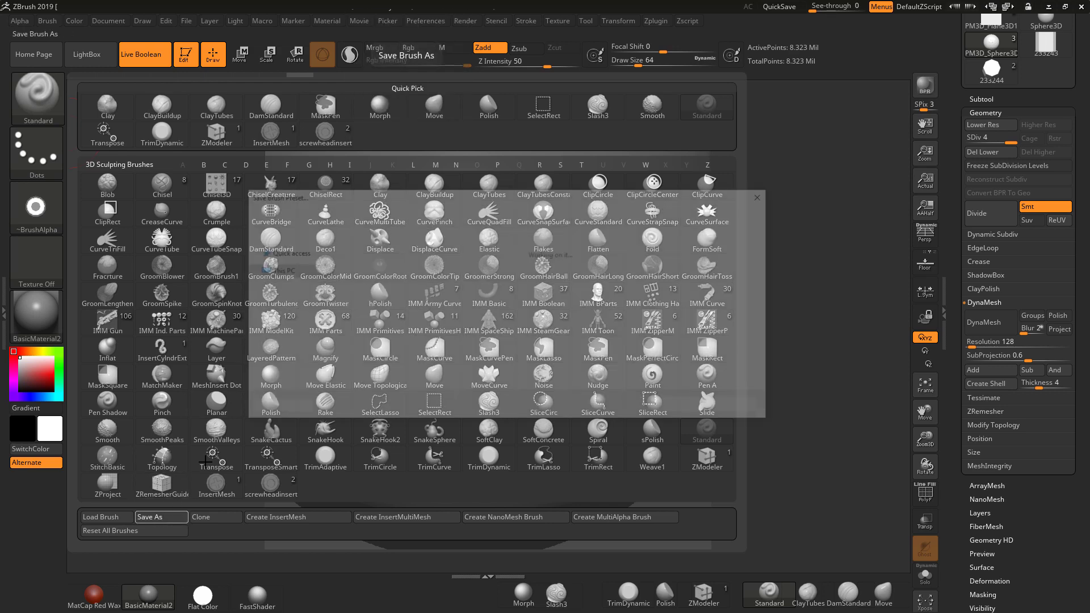
click(338, 368)
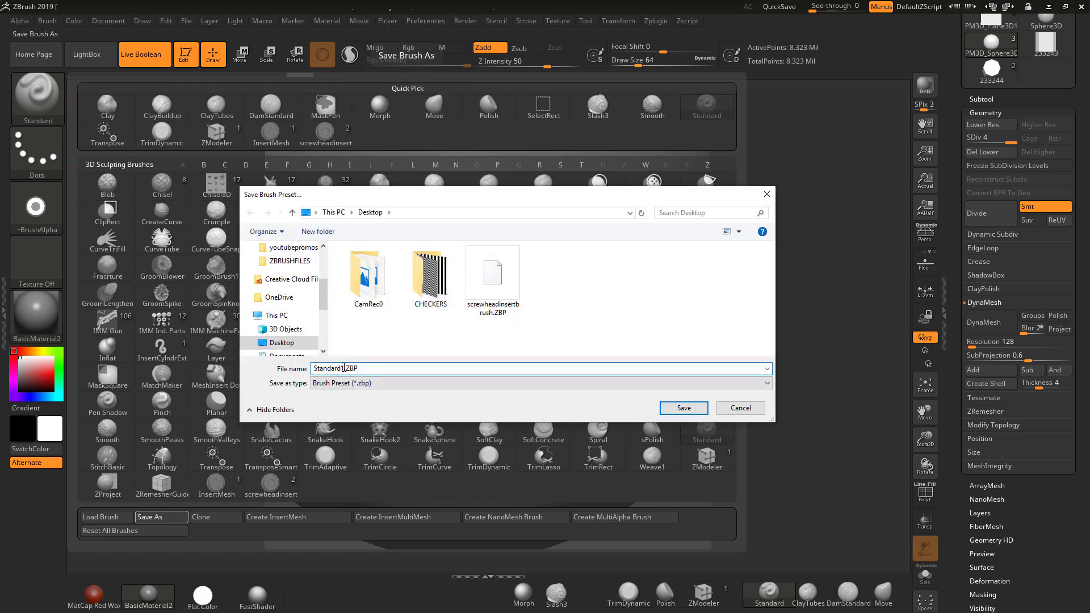
drag(344, 368, 272, 372)
text(screwheaddrag)
click(685, 408)
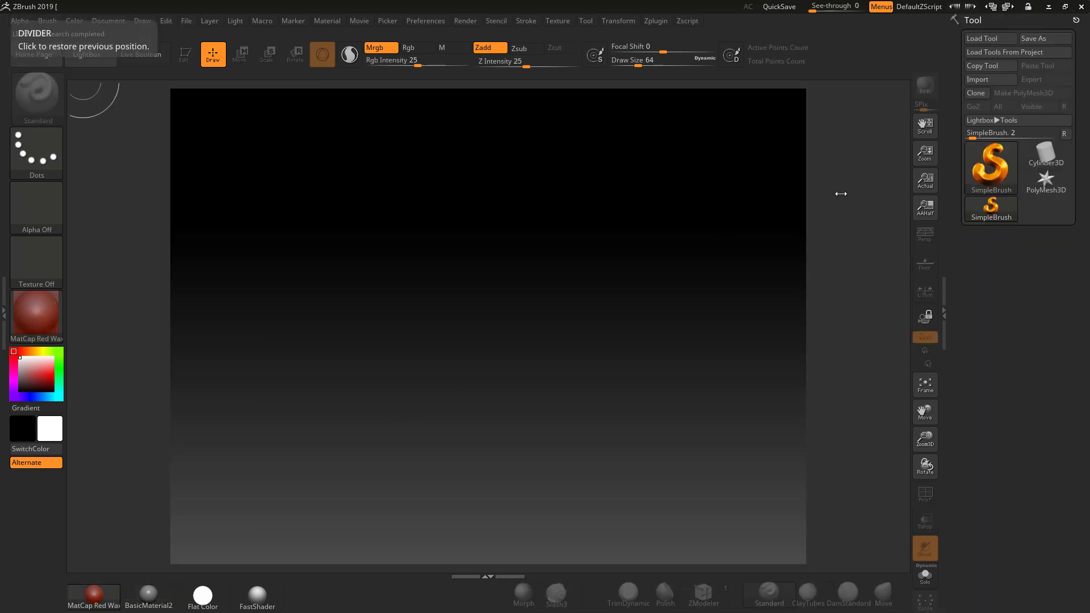
Draw a Sphere3D in the middle of the empty canvas, enter Edit mode and convert it to a PolyMesh3D.
click(1010, 163)
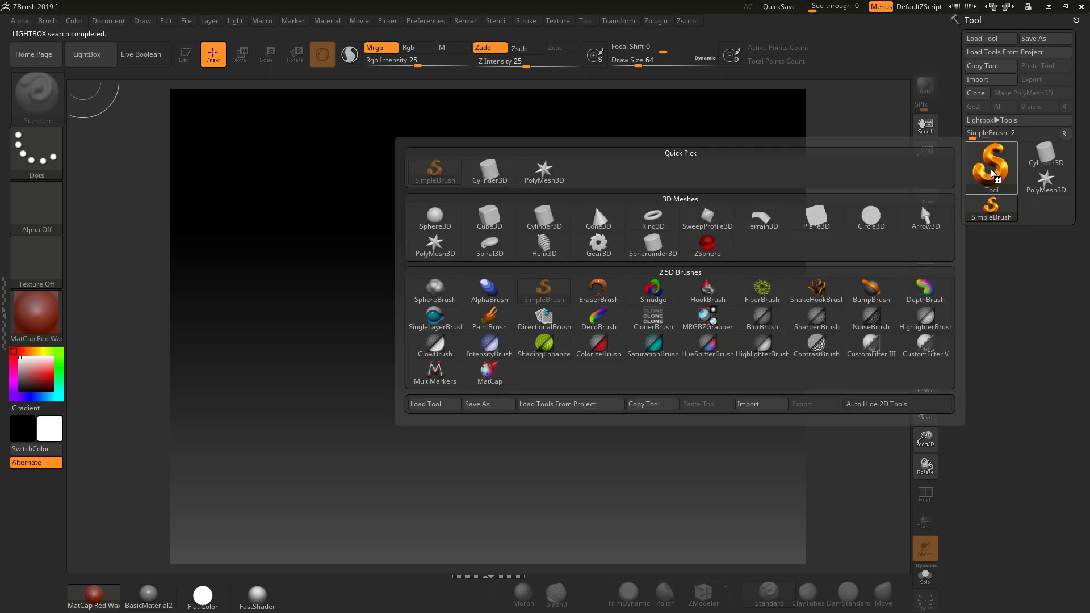
click(448, 221)
drag(489, 293, 706, 450)
click(1018, 94)
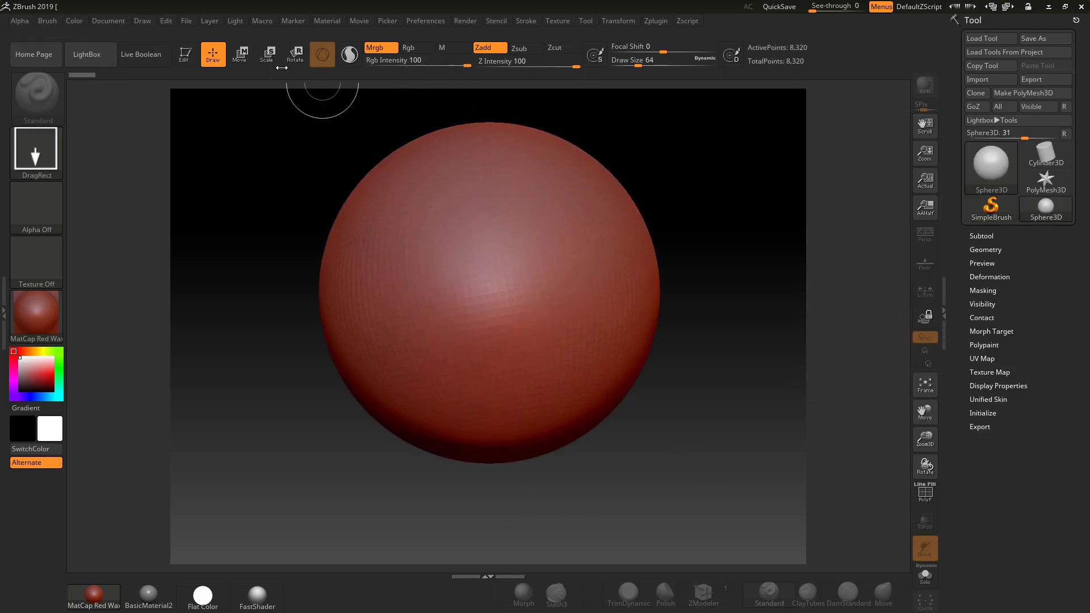
click(1024, 94)
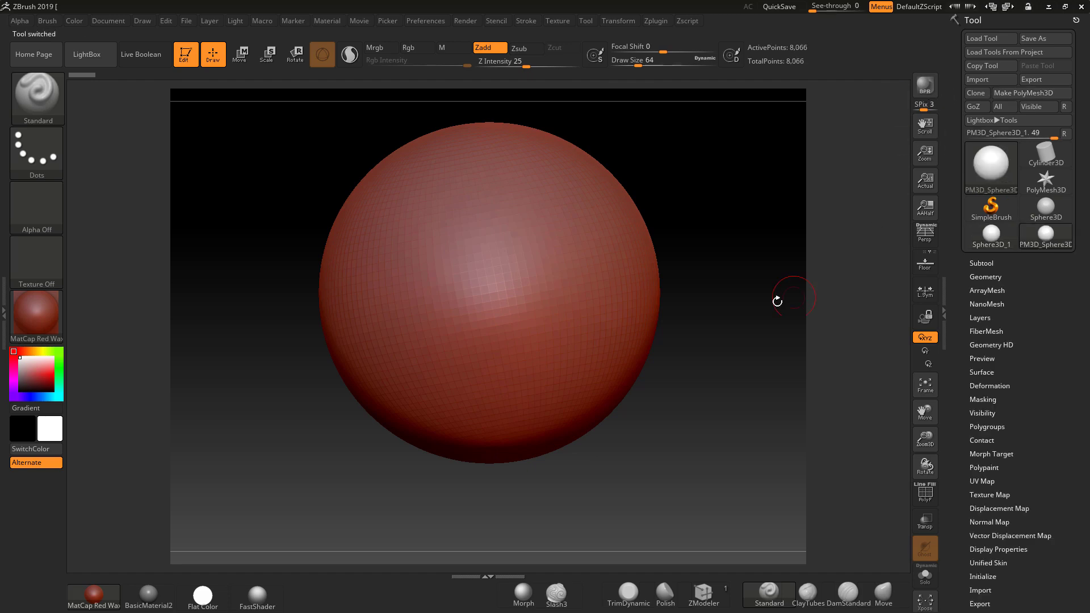
Divide the sphere's geometry up to subdivision level 7.
click(987, 277)
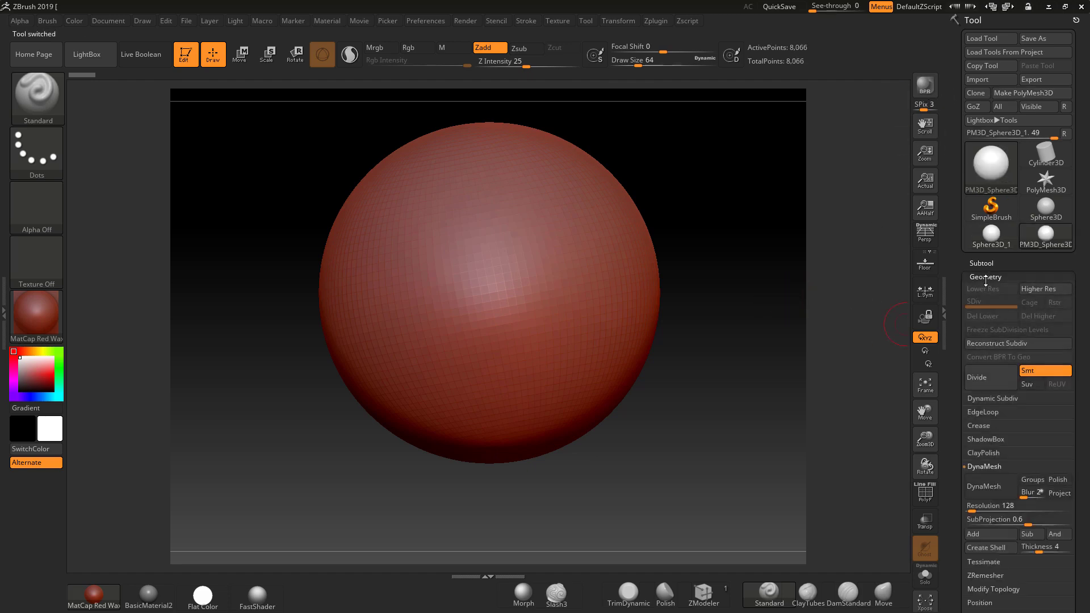
click(989, 376)
click(990, 377)
click(990, 377)
click(989, 377)
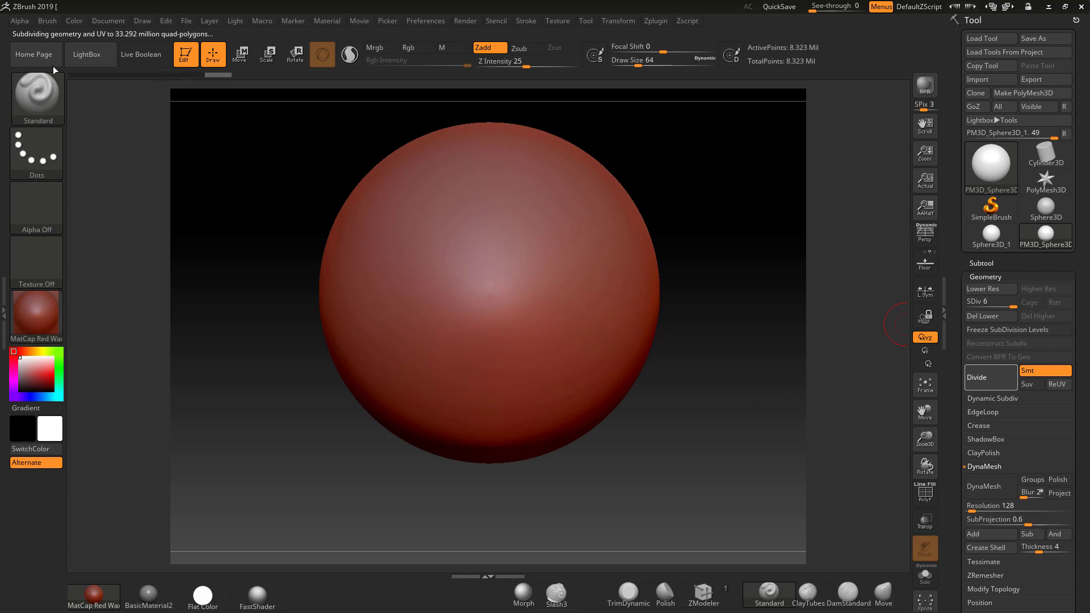
Load the saved brush preset screwheadinsertbrush.ZBP from the Desktop.
click(47, 21)
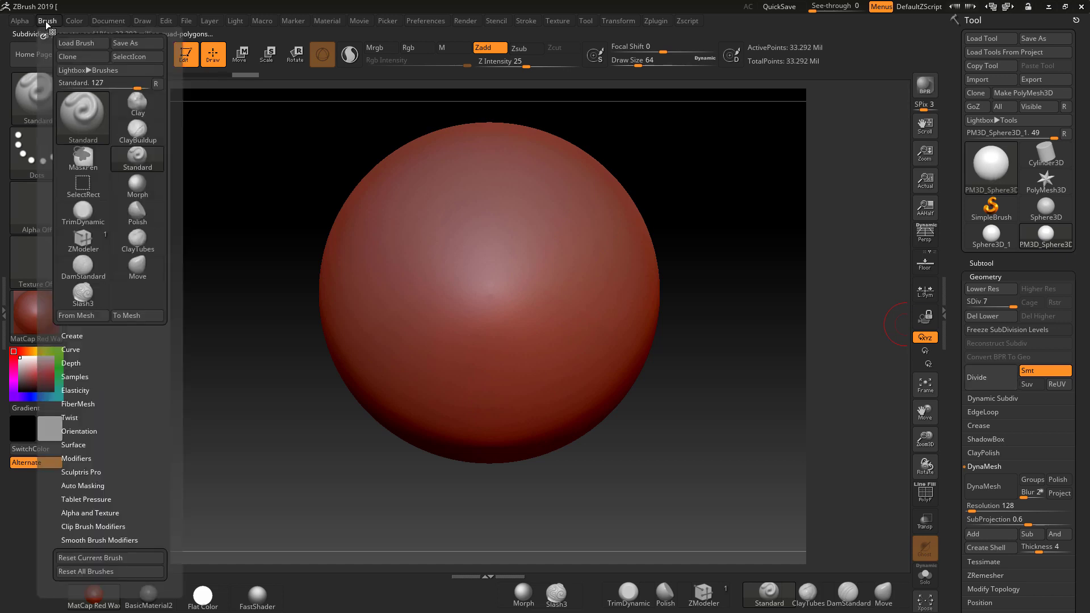
click(66, 43)
click(275, 265)
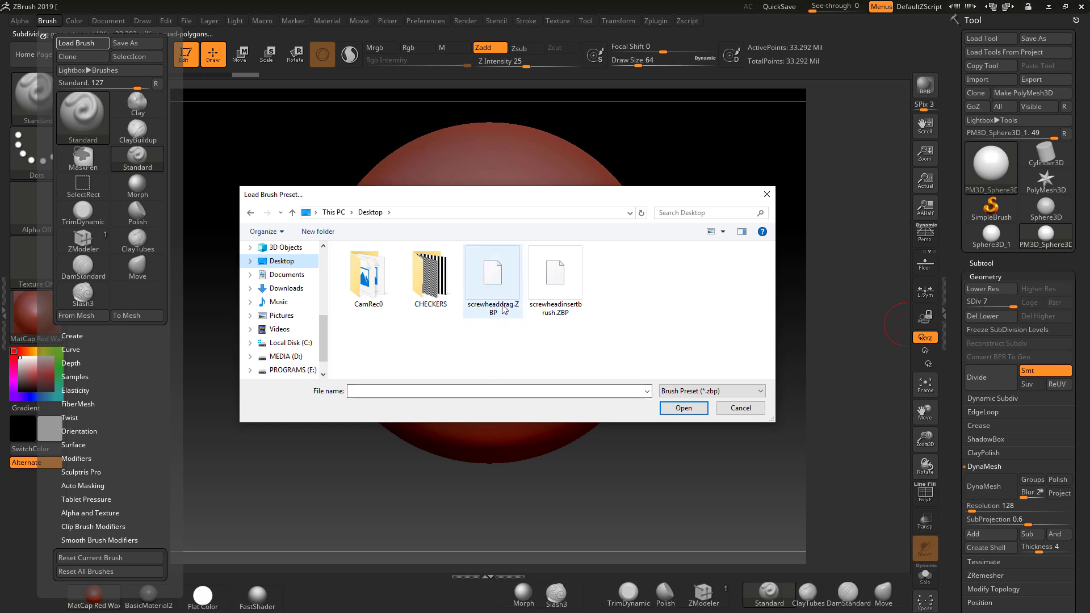
click(555, 284)
click(684, 409)
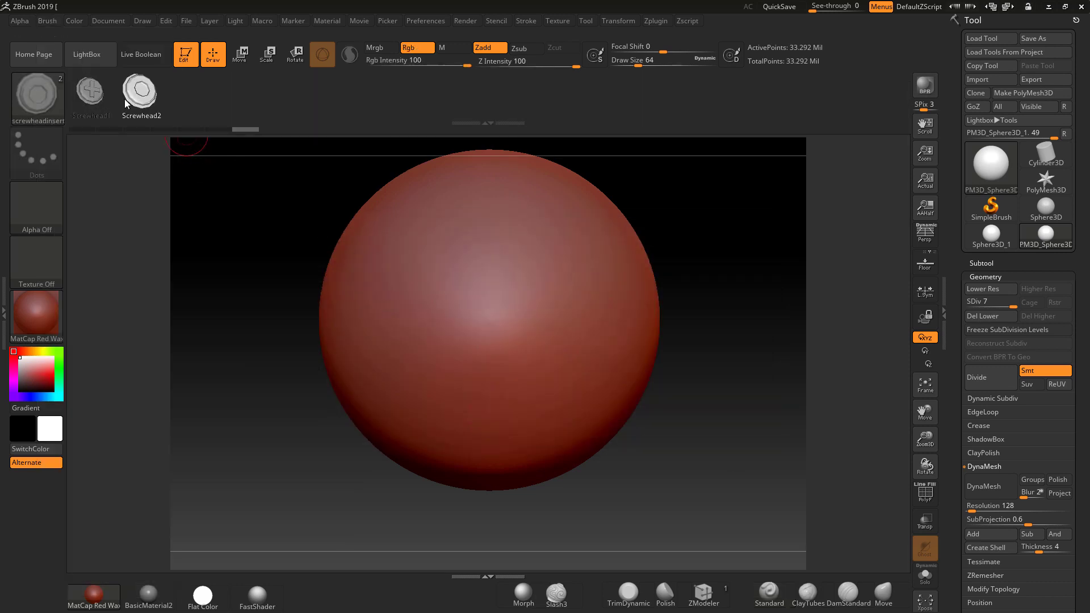
Delete the sphere's lower subdivision levels and insert a Screwhead2 mesh near its center with a smaller Screwhead1 below it.
click(469, 259)
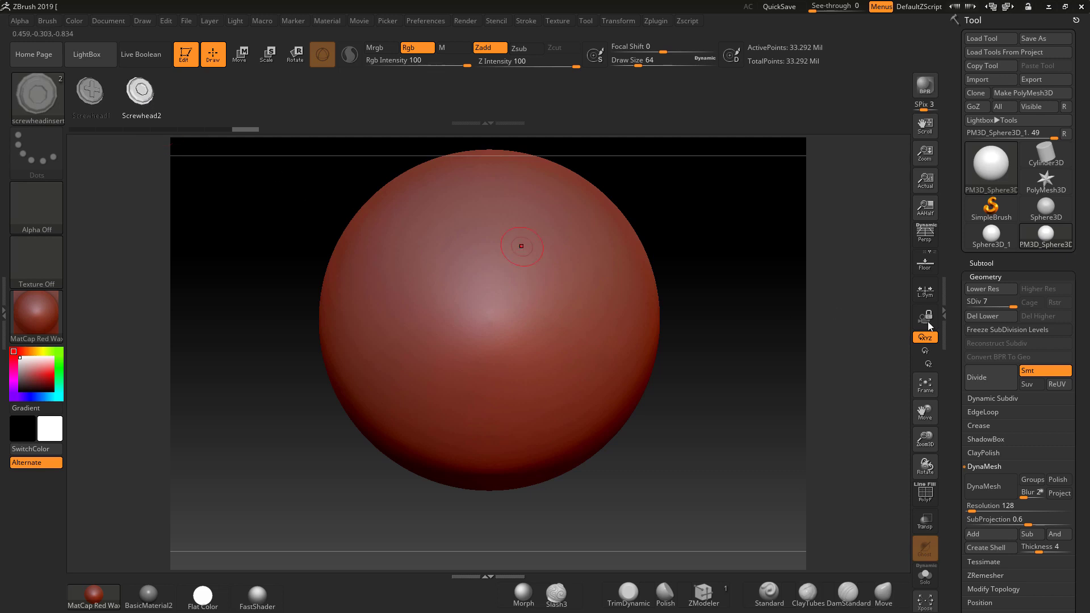
click(983, 316)
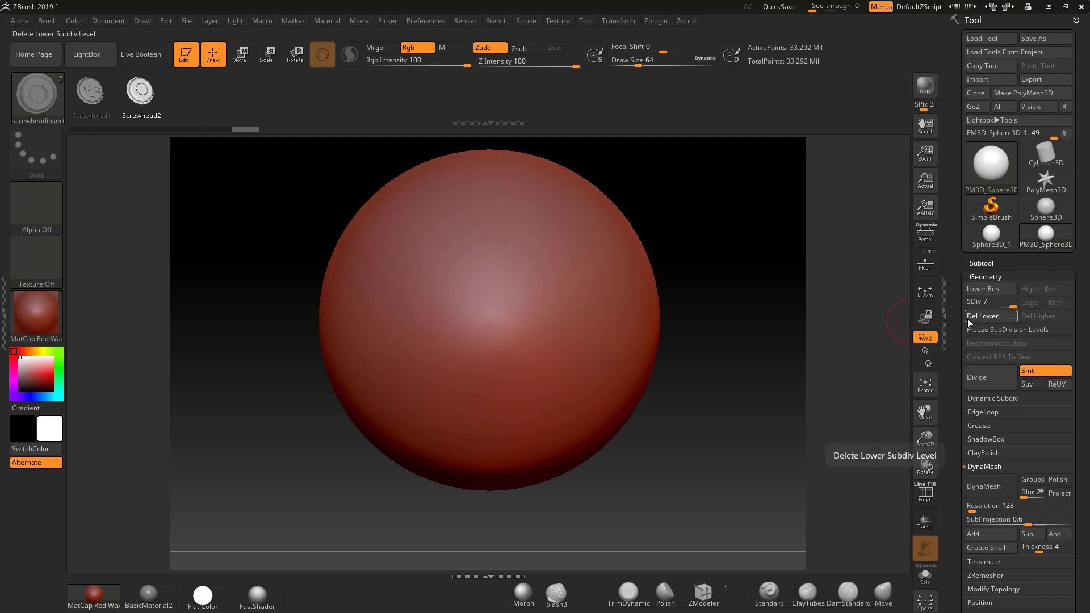
drag(490, 279, 515, 298)
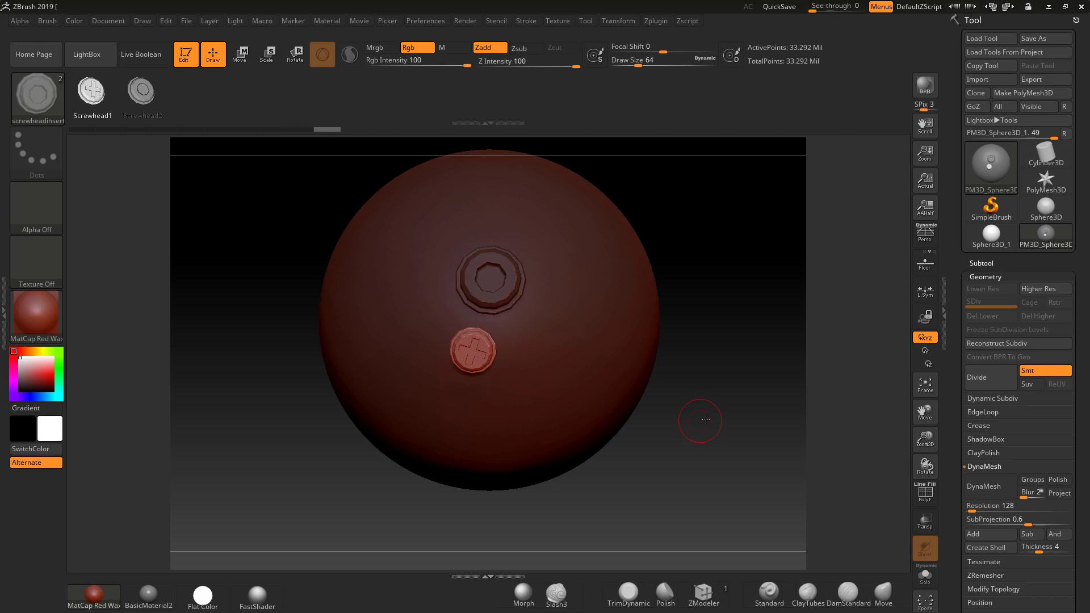
Clear the mask left on the sphere after inserting the screw heads.
drag(706, 420, 895, 379)
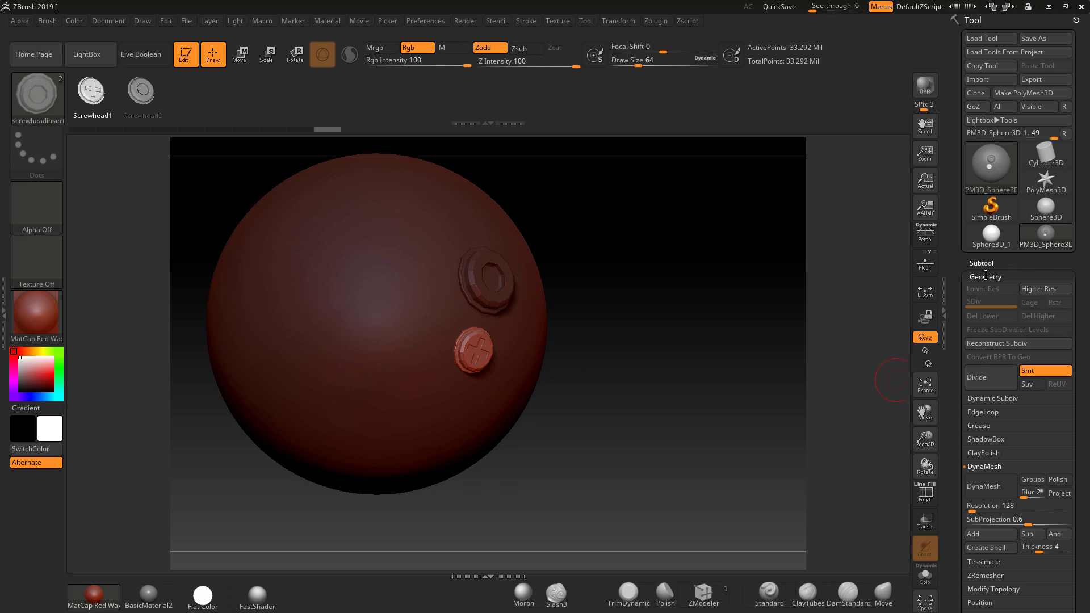
key(ctrl)
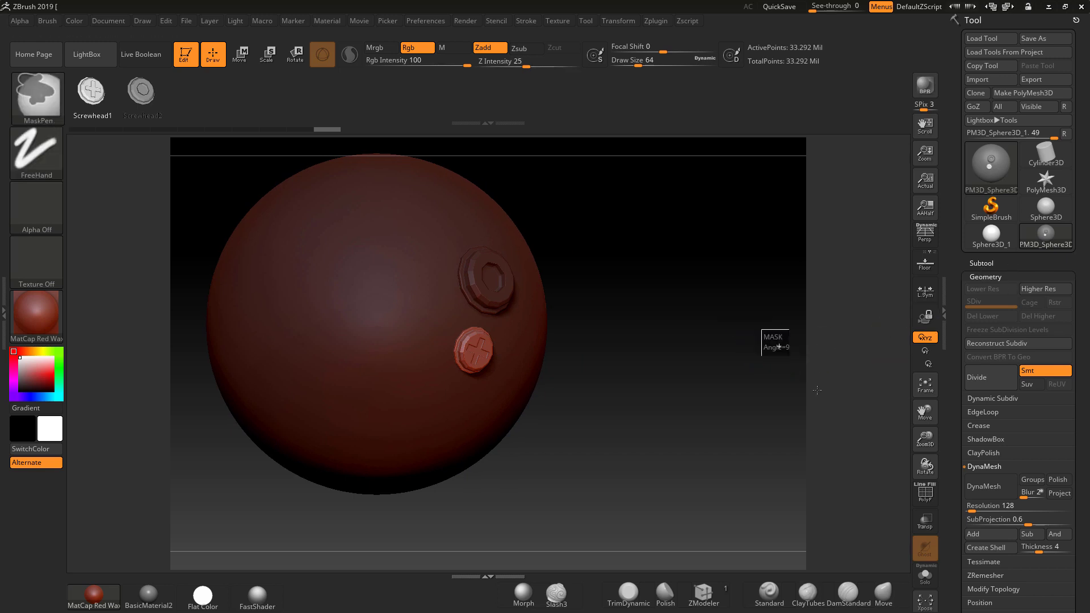
ctrl+drag(691, 448, 681, 426)
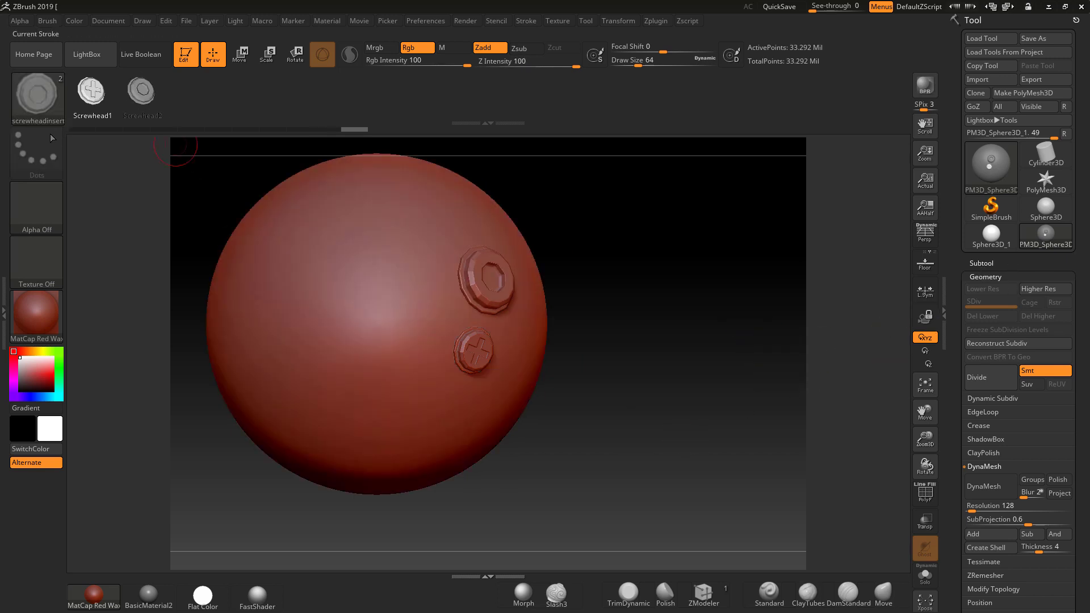
Load the saved brush preset screwheaddrag.ZBP from the Desktop.
click(47, 21)
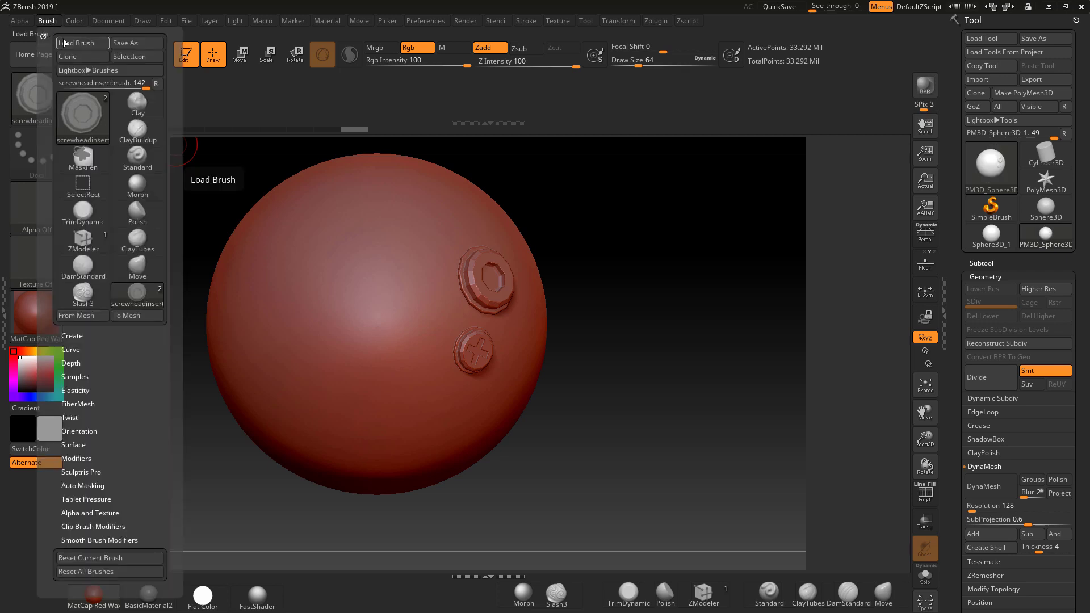
click(76, 44)
click(493, 281)
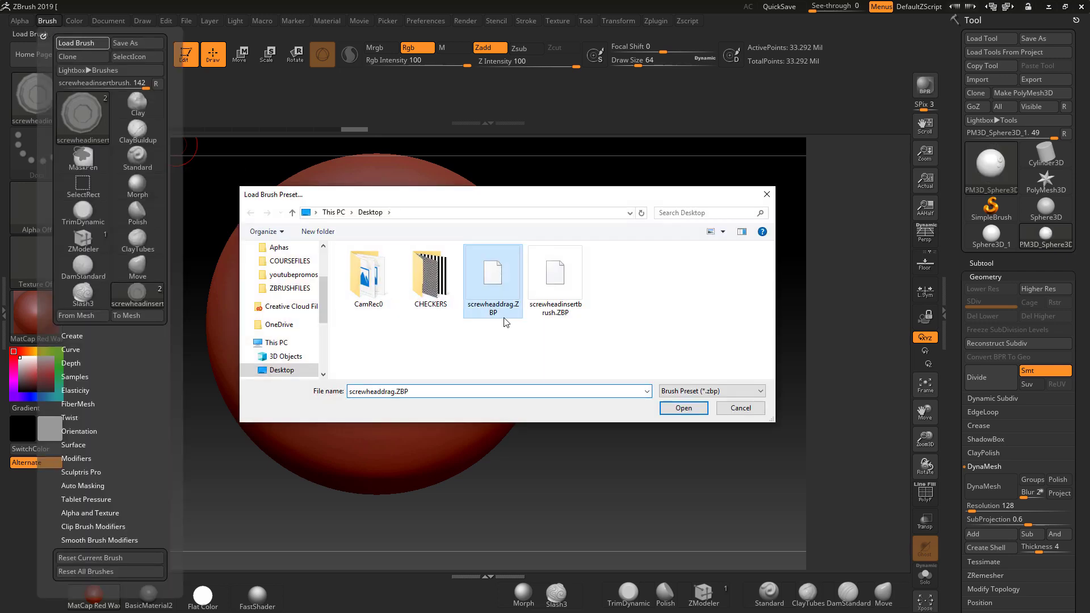
click(687, 411)
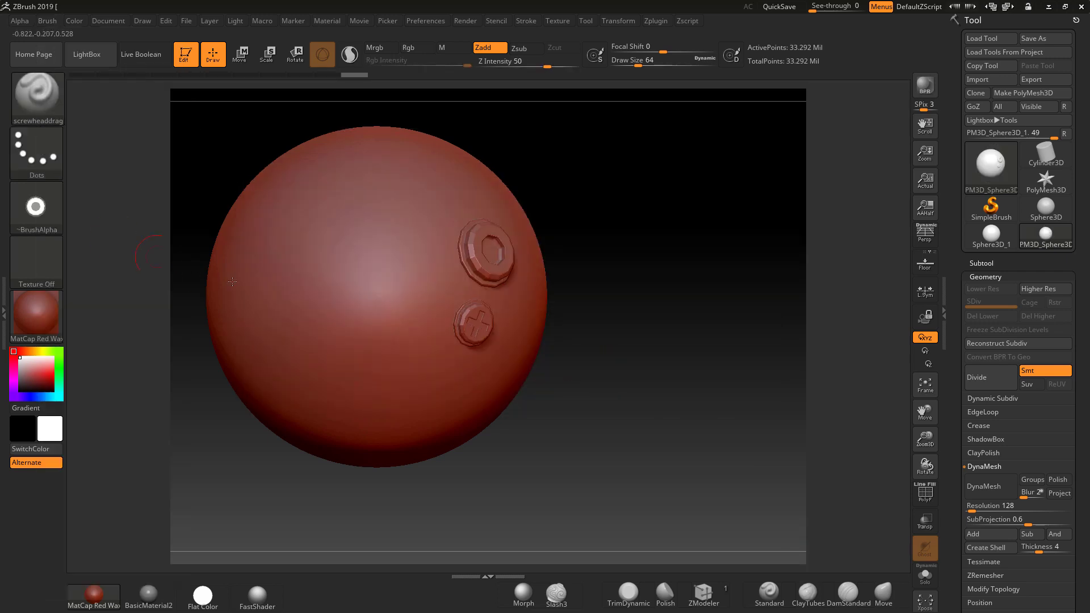
Draw a long looping row of evenly spaced small screw heads across the sphere with the screwheaddrag brush.
mouse_move(329, 268)
mouse_down()
mouse_move(375, 347)
mouse_move(423, 332)
mouse_up()
drag(407, 287, 409, 295)
drag(388, 250, 391, 257)
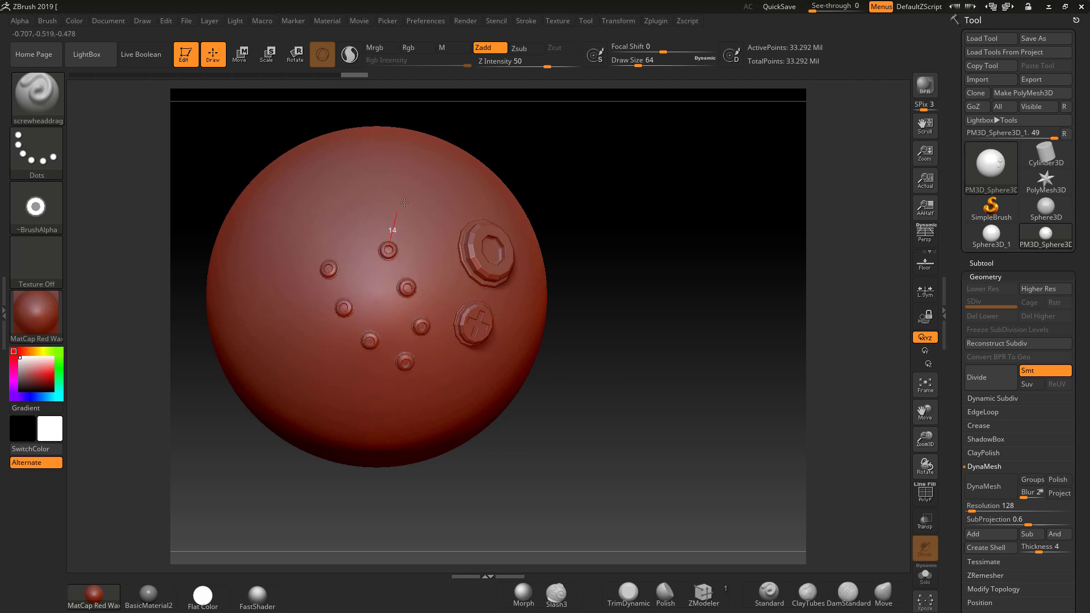
drag(400, 209, 403, 215)
drag(391, 169, 355, 162)
drag(315, 171, 287, 207)
drag(272, 241, 275, 247)
drag(270, 282, 290, 326)
drag(306, 357, 309, 363)
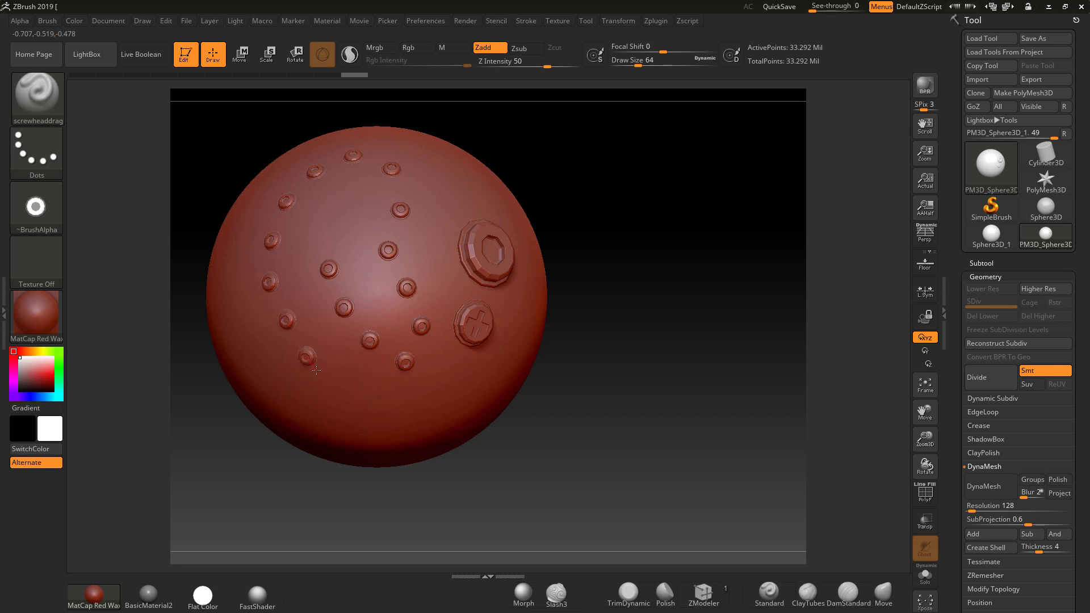
Undo the stamped and inserted screw heads back to the plain sphere, then stamp two small ones side by side across its middle.
key(ctrl)
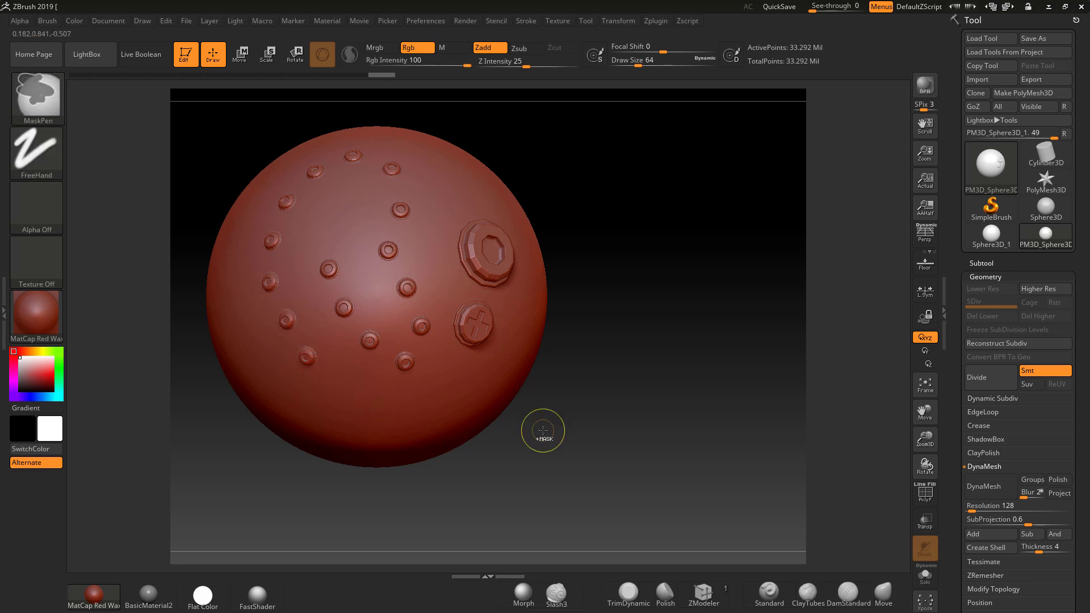
click(314, 73)
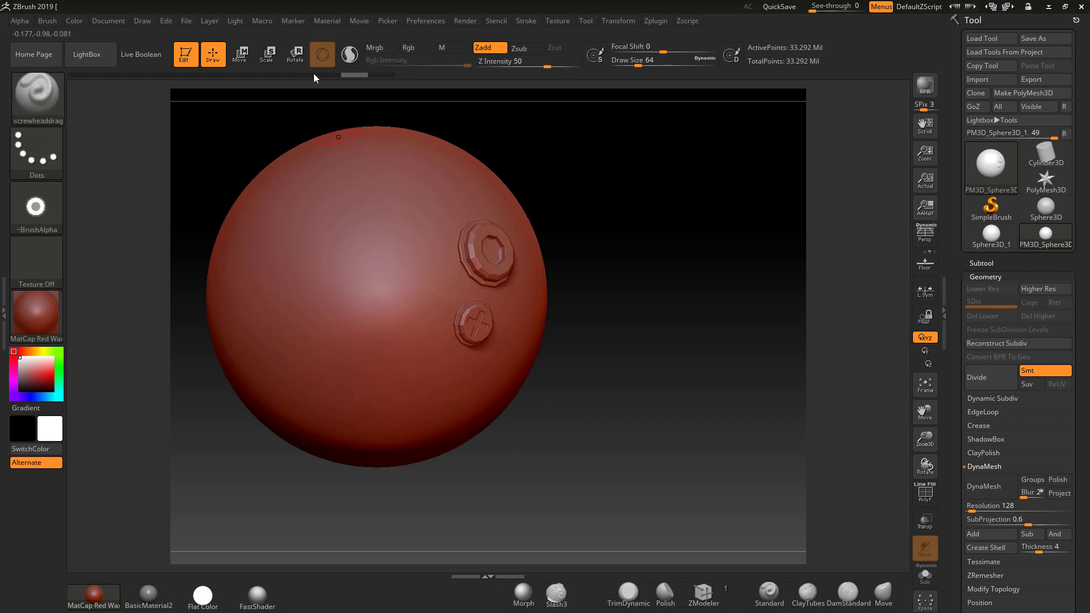
click(284, 75)
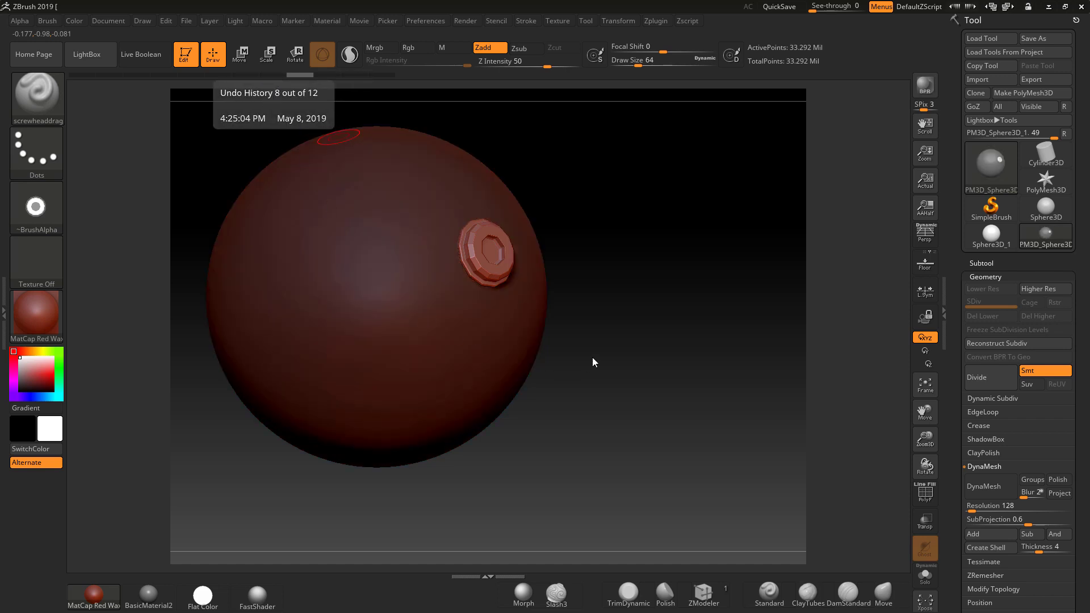
key(ctrl+z)
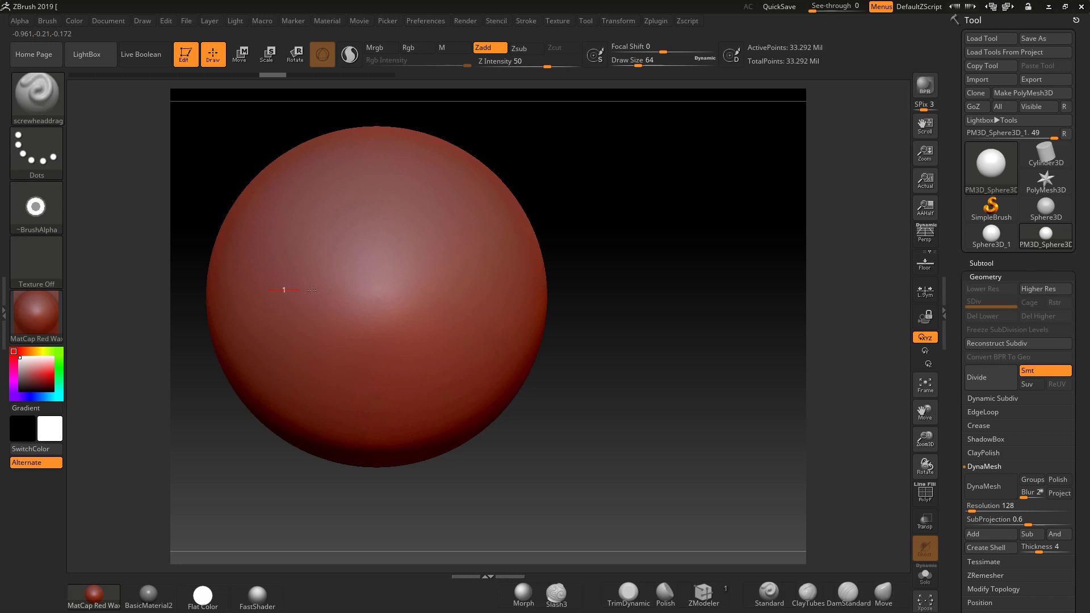
mouse_move(360, 293)
mouse_down()
mouse_move(740, 301)
mouse_move(681, 301)
mouse_up()
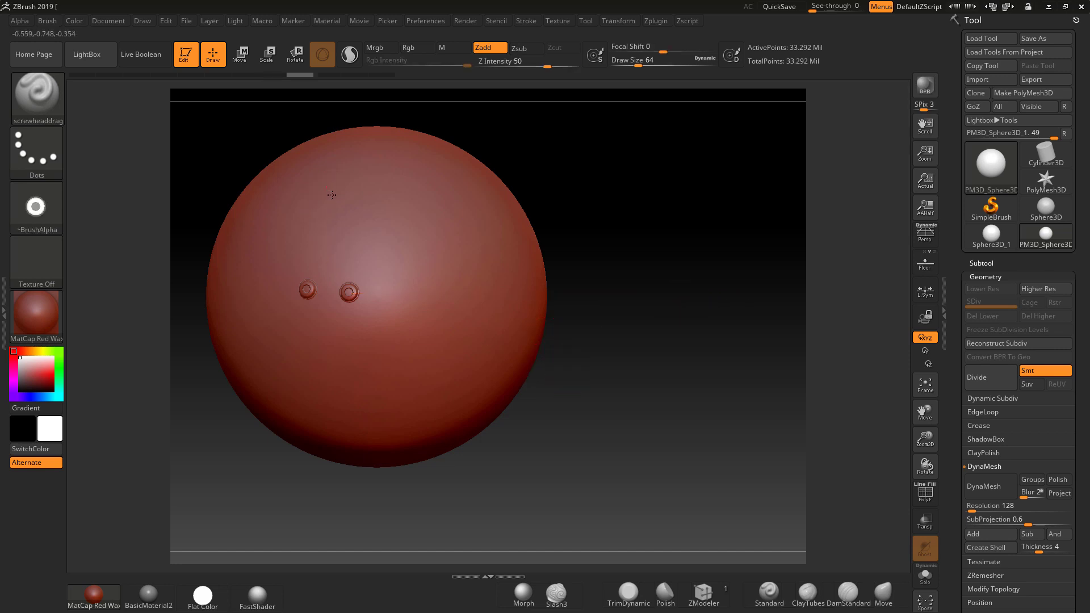
Stamp a diagonal row of five small screw heads across the sphere, above and beside the existing pair.
drag(385, 246, 483, 341)
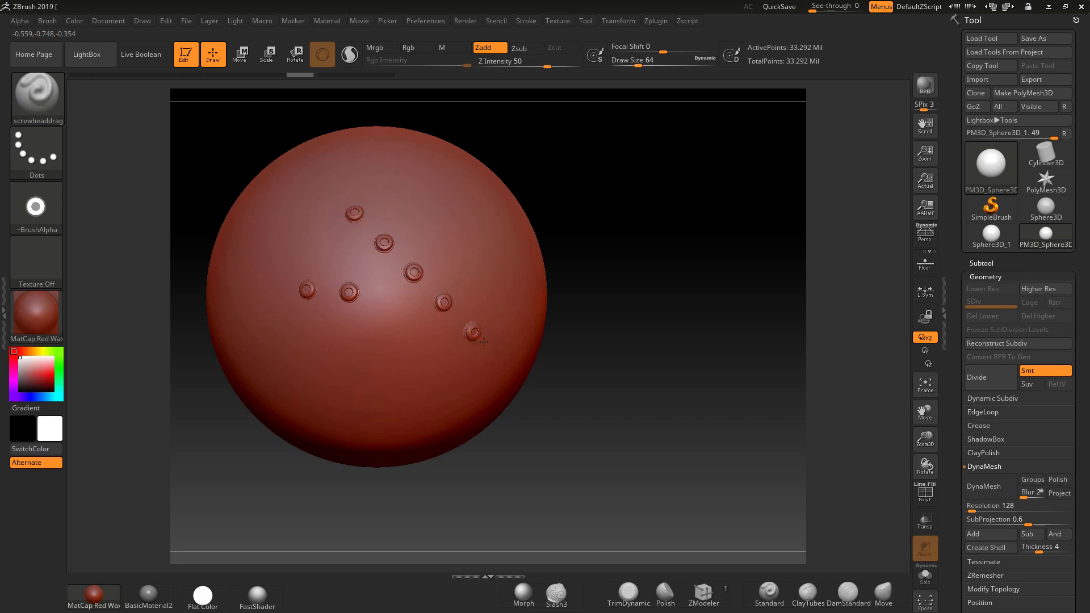
mouse_move(628, 345)
mouse_down()
mouse_move(619, 353)
mouse_move(641, 347)
mouse_move(616, 301)
mouse_move(640, 332)
mouse_up()
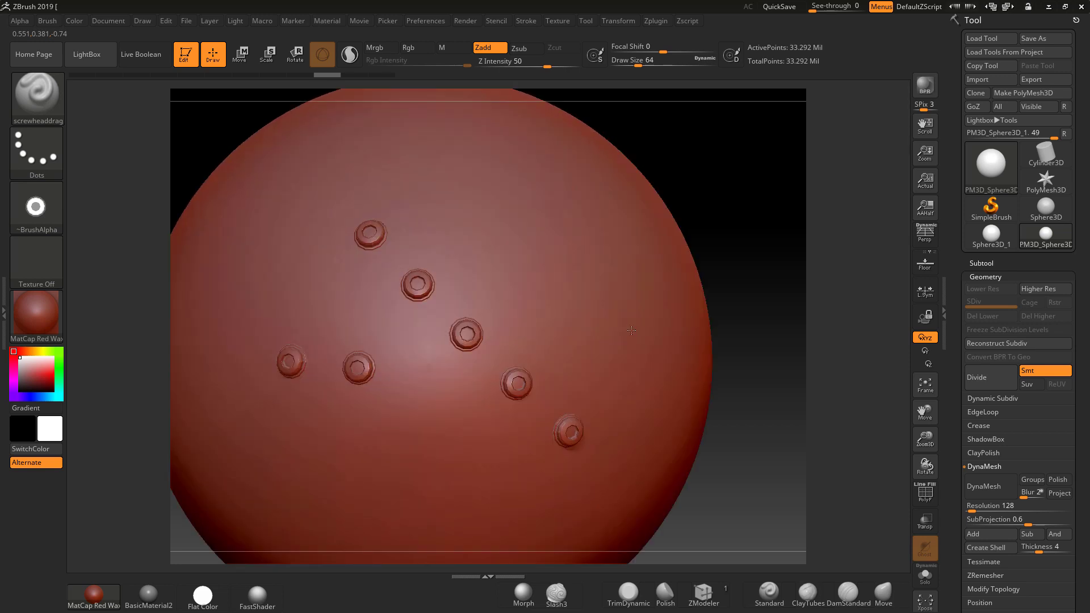
Export the brush's current alpha to the Desktop as a Photoshop file named screwgeadalpha.
click(33, 205)
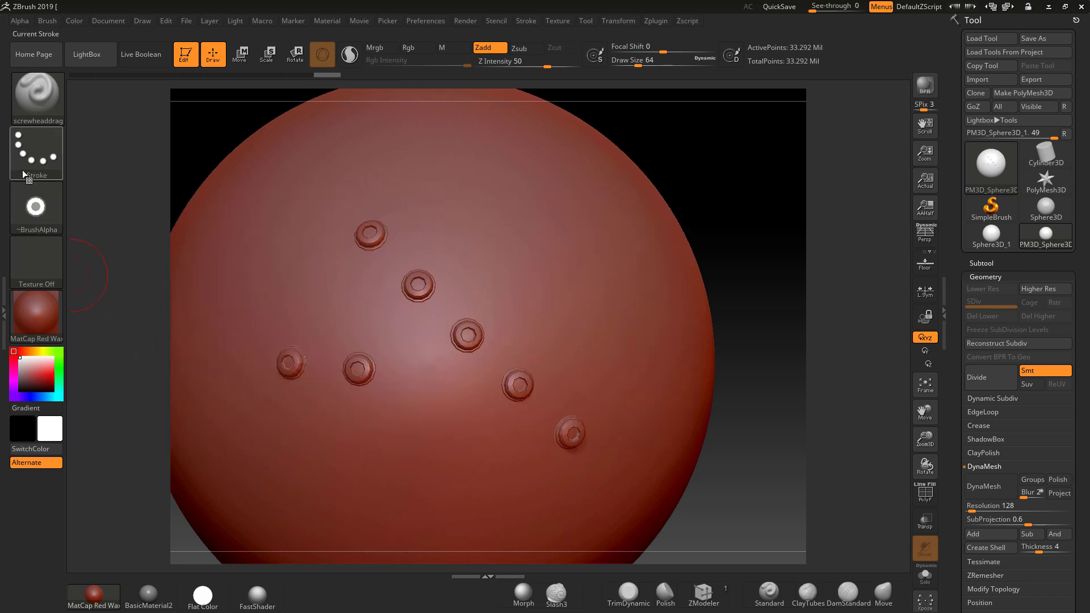
click(23, 197)
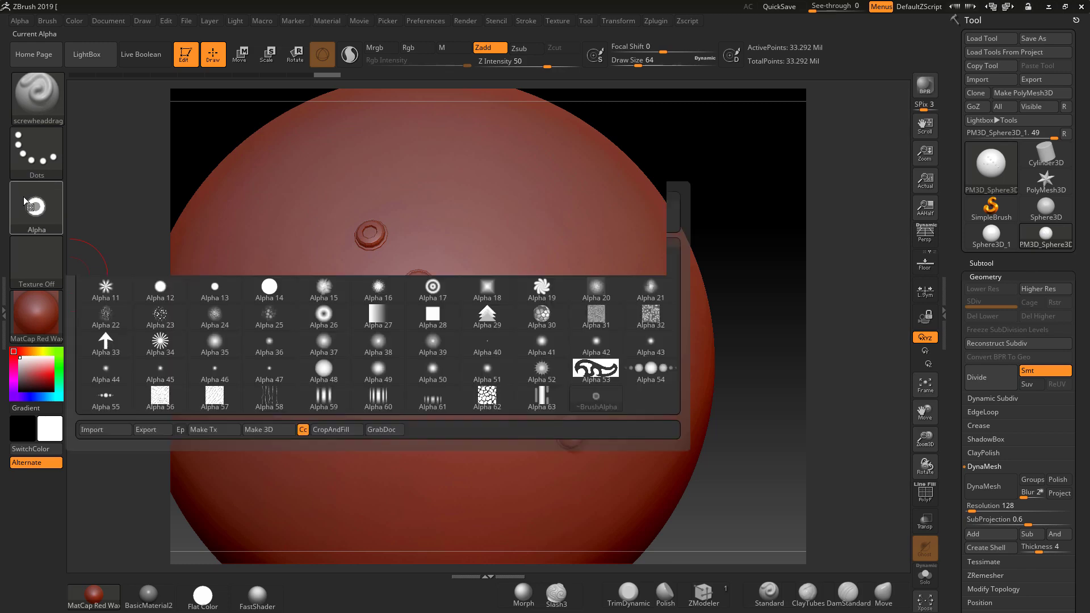
click(152, 431)
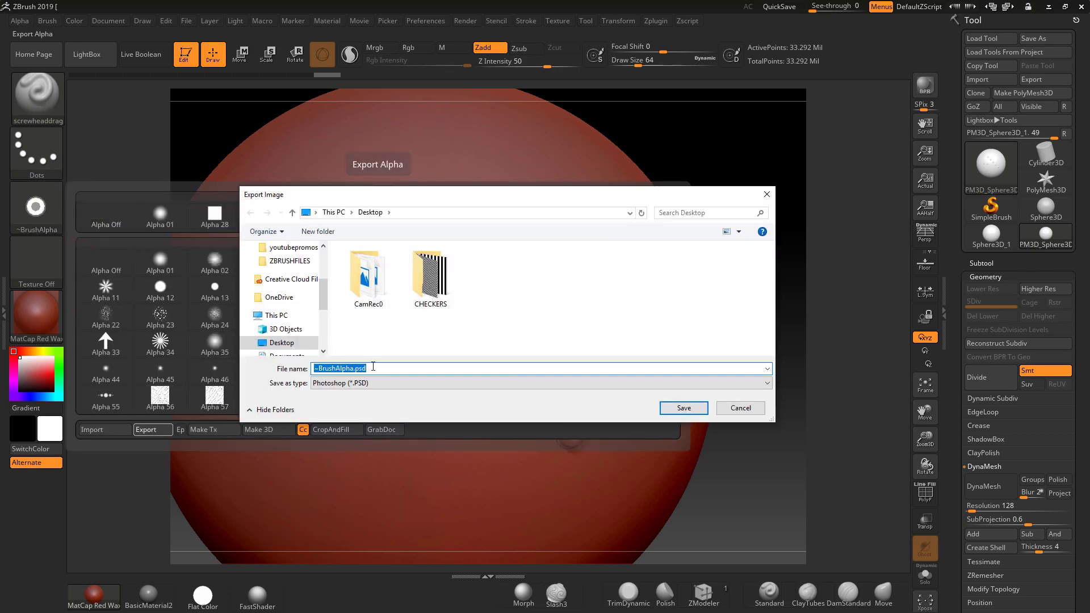
text(scre)
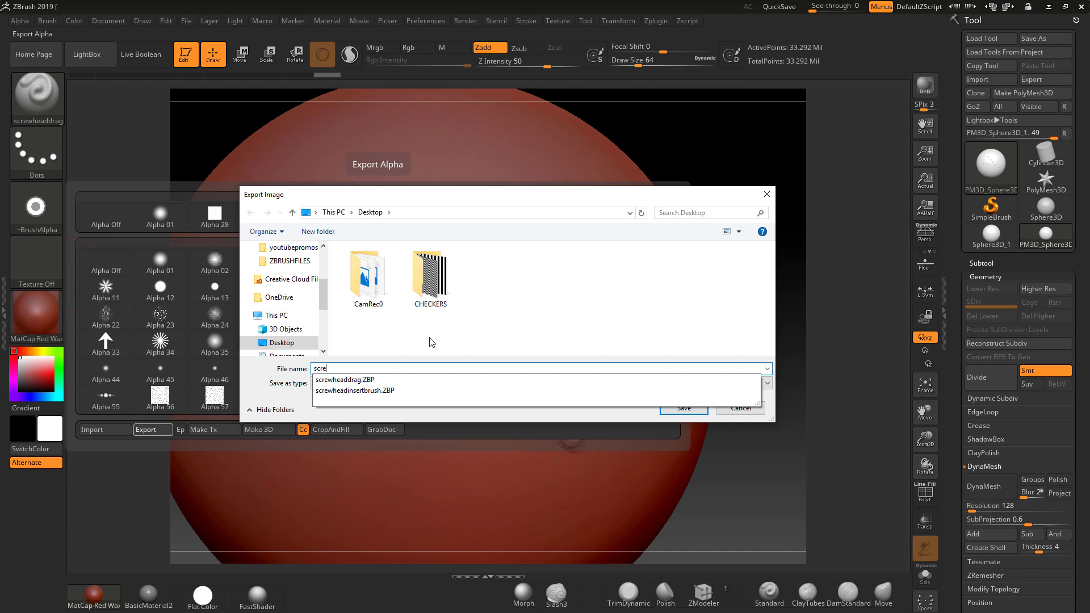
text(wgeadalpha)
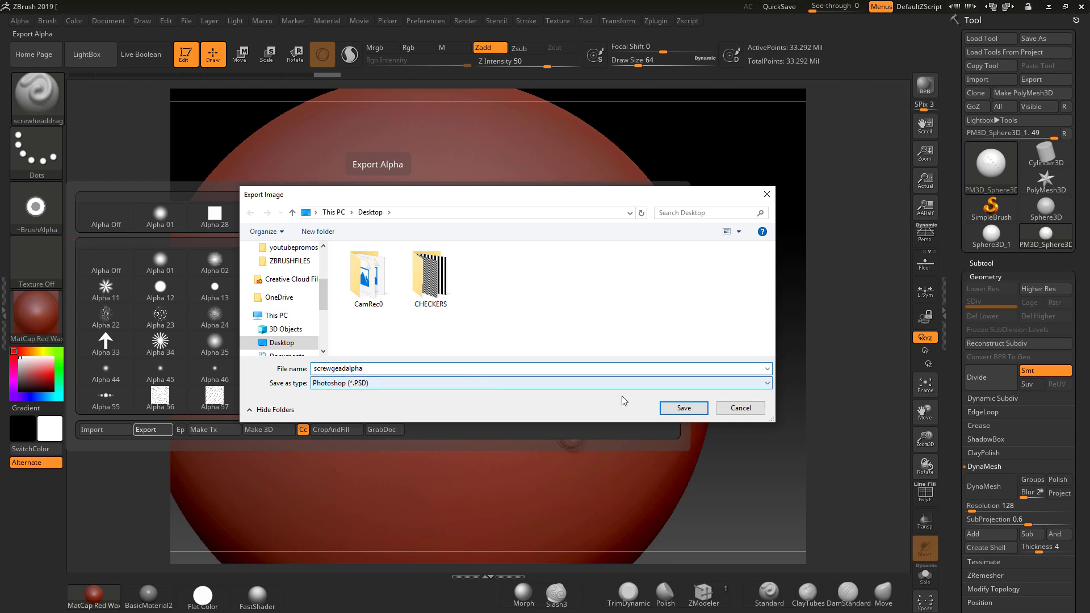
click(684, 408)
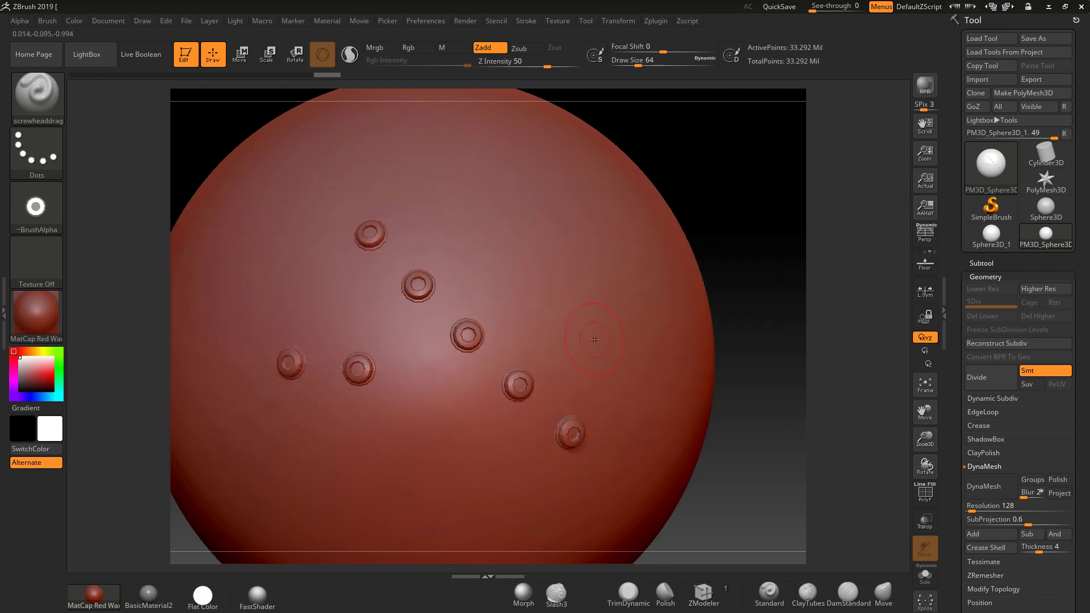
Turn off the current alpha and switch to the Standard brush in preparation for adding surface noise.
mouse_move(42, 212)
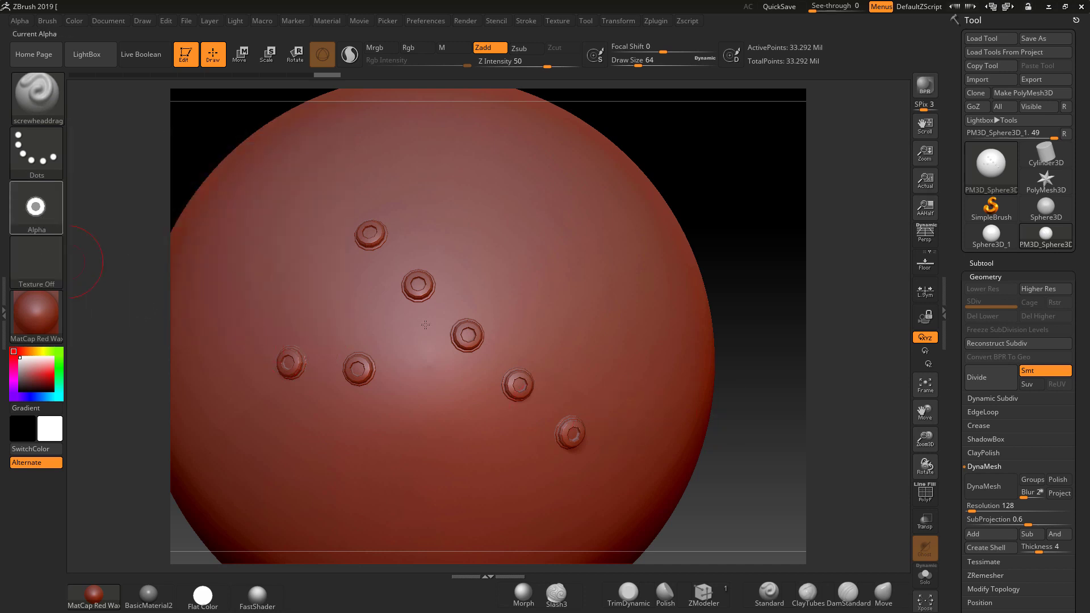
scroll(1079, 419, down, 10)
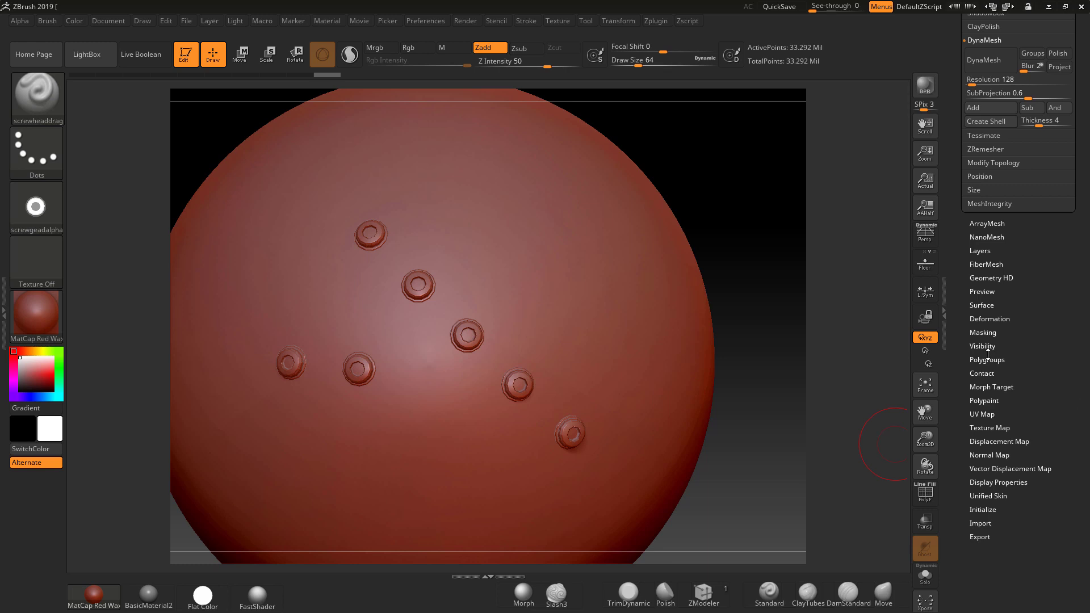
click(983, 332)
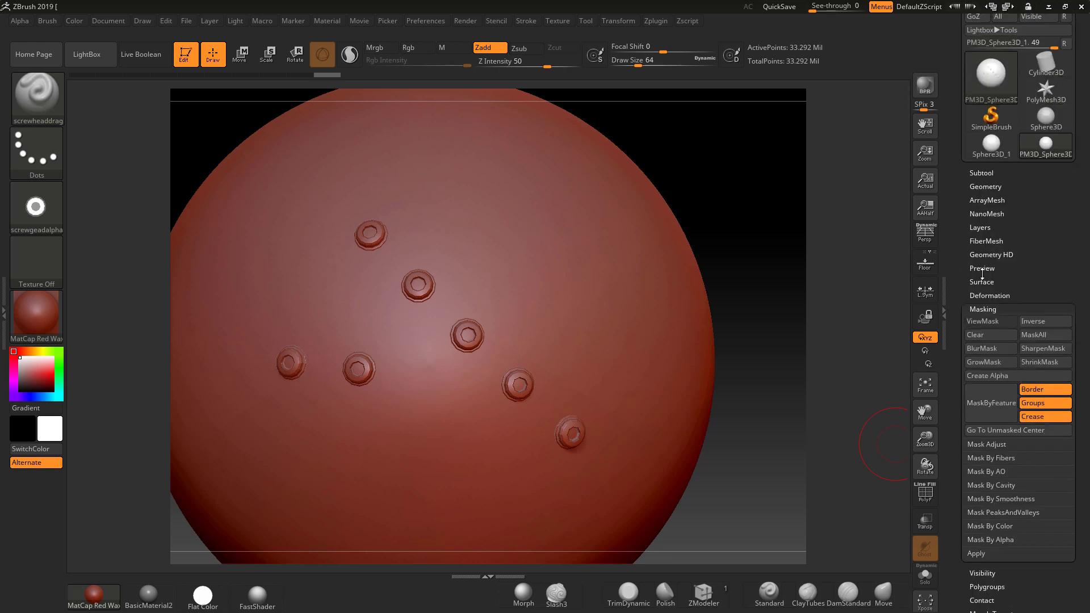
click(982, 282)
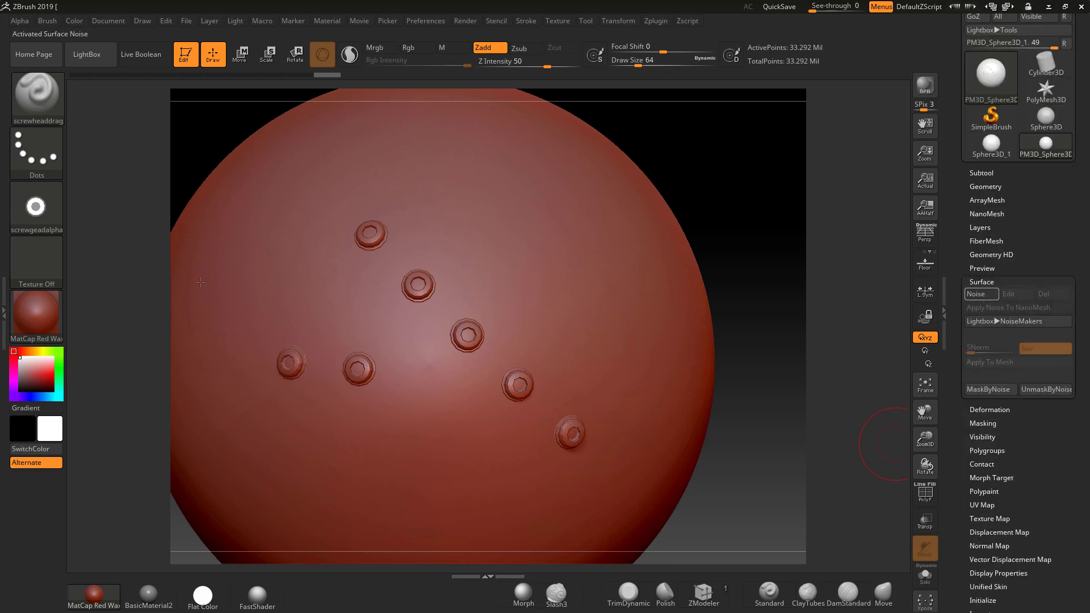
click(34, 209)
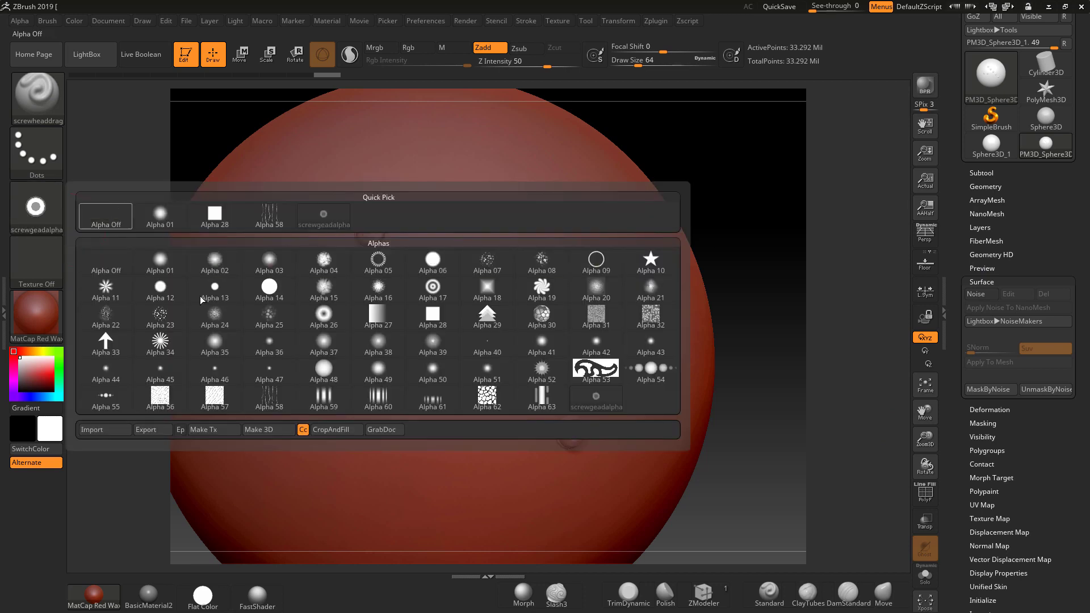
click(770, 594)
Open NoiseMaker for the sphere's surface and load screwgeadalpha.PSD from the Desktop as the noise alpha.
click(975, 294)
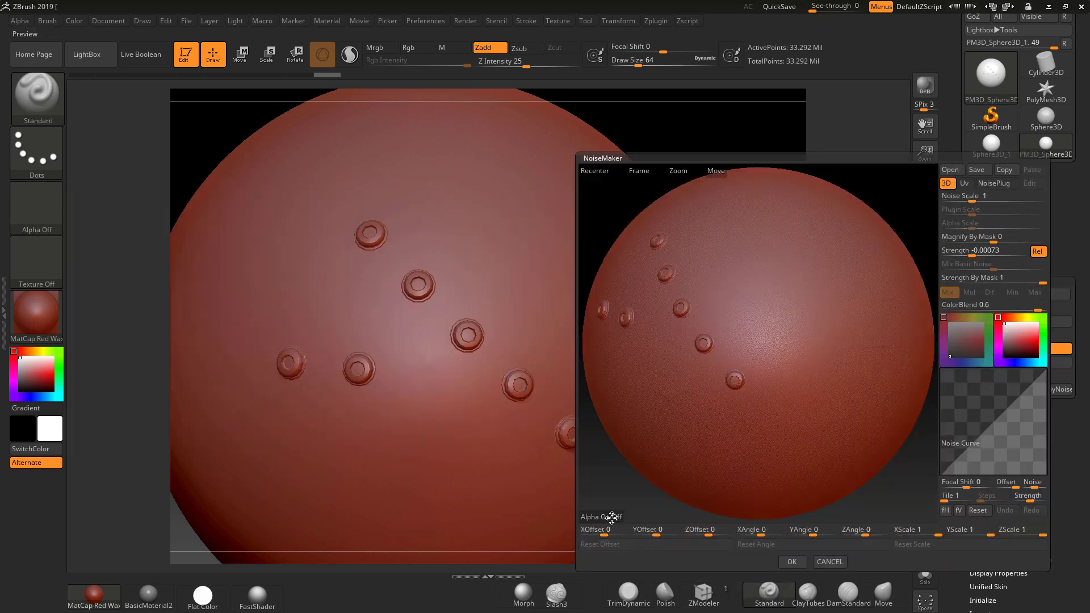
click(612, 517)
click(493, 278)
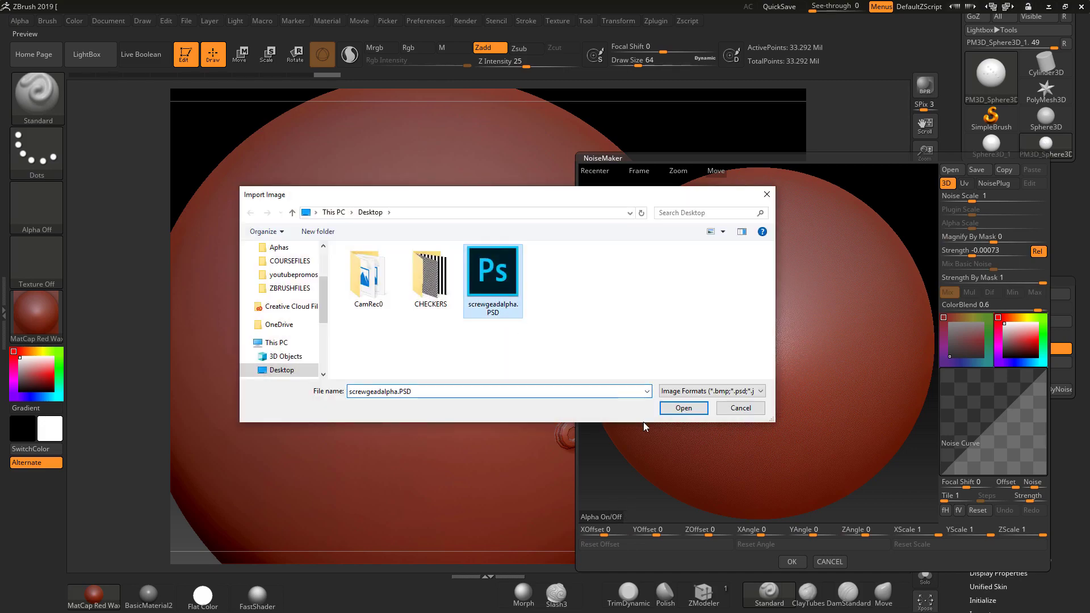
click(686, 408)
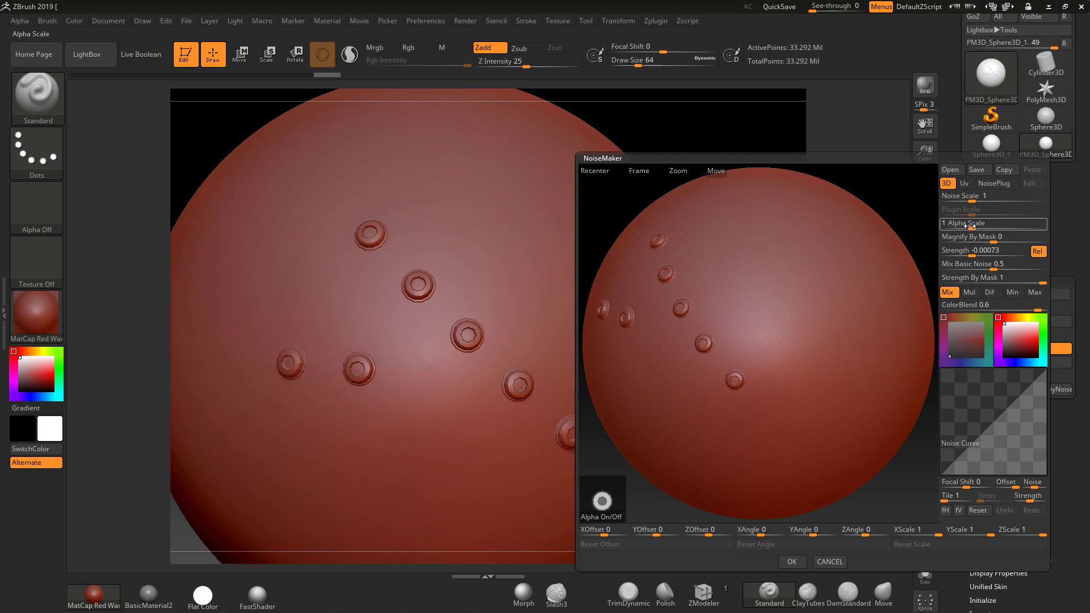
Set the noise strength to -0.02458, Mix Basic Noise to 0 and Alpha Scale to 0.078, and accept the noise.
drag(972, 253, 940, 264)
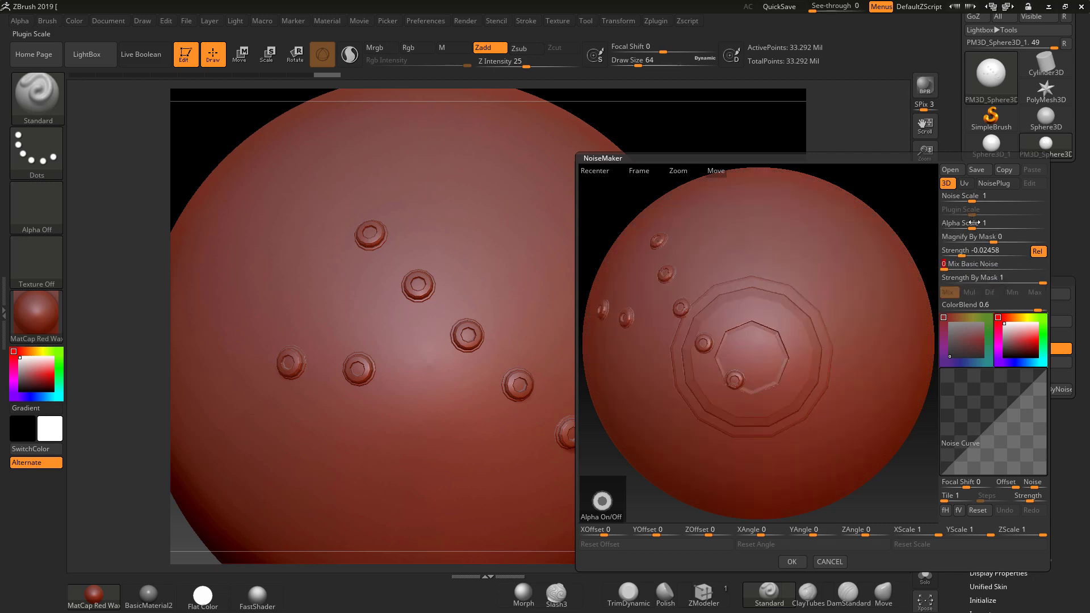
drag(970, 228, 956, 226)
click(957, 254)
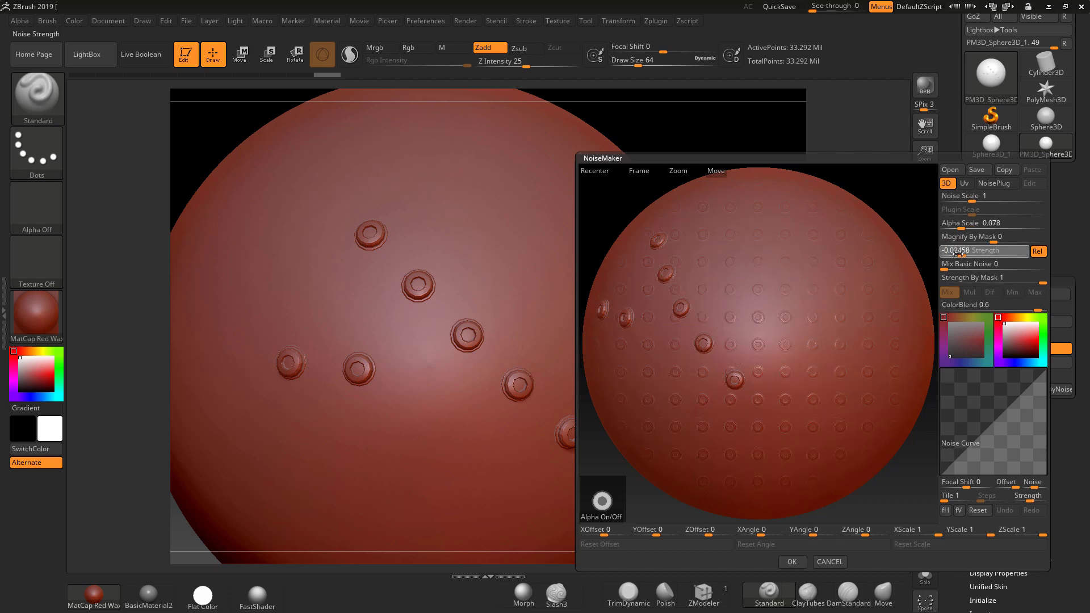
click(792, 562)
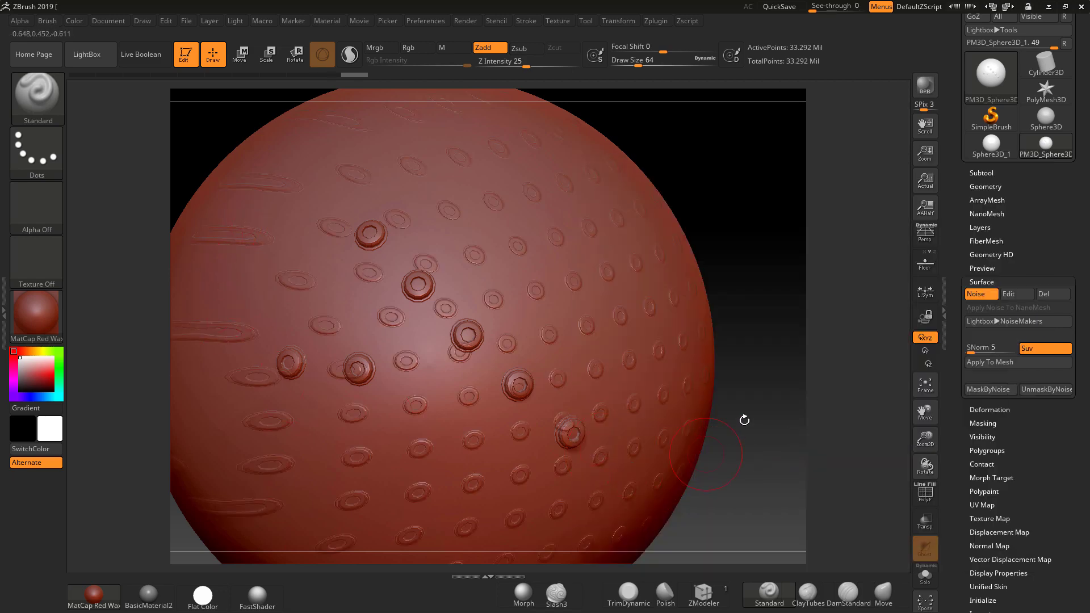
Mask the sphere except for a circular patch that includes the lower end of the diagonal screw-head row.
mouse_move(756, 406)
mouse_down()
mouse_move(732, 405)
mouse_move(750, 413)
mouse_up()
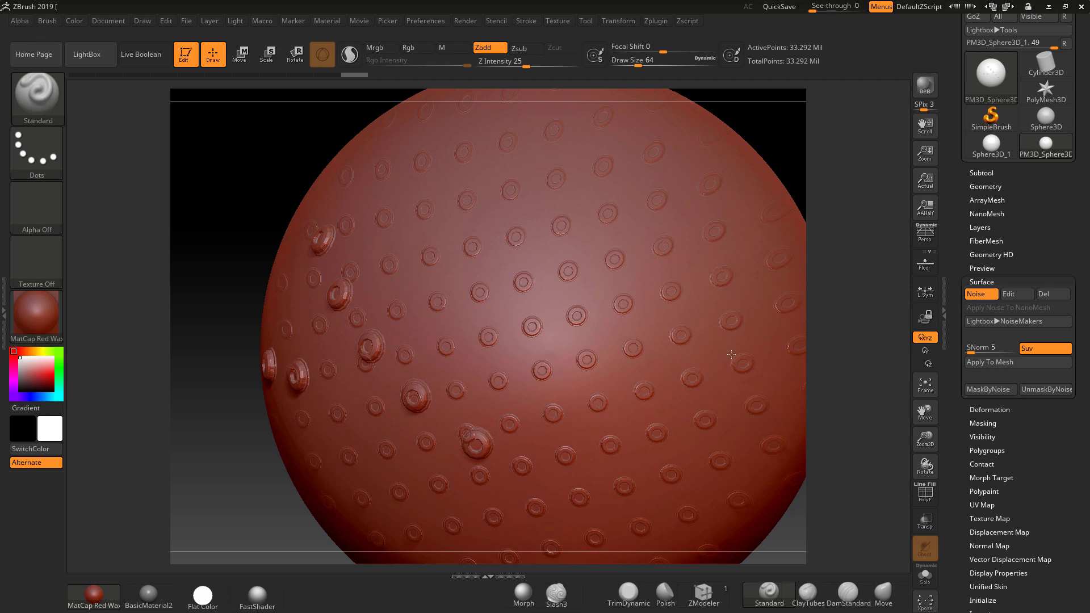
scroll(720, 352, down, 5)
mouse_move(740, 365)
mouse_down()
mouse_move(682, 382)
mouse_move(511, 318)
mouse_up()
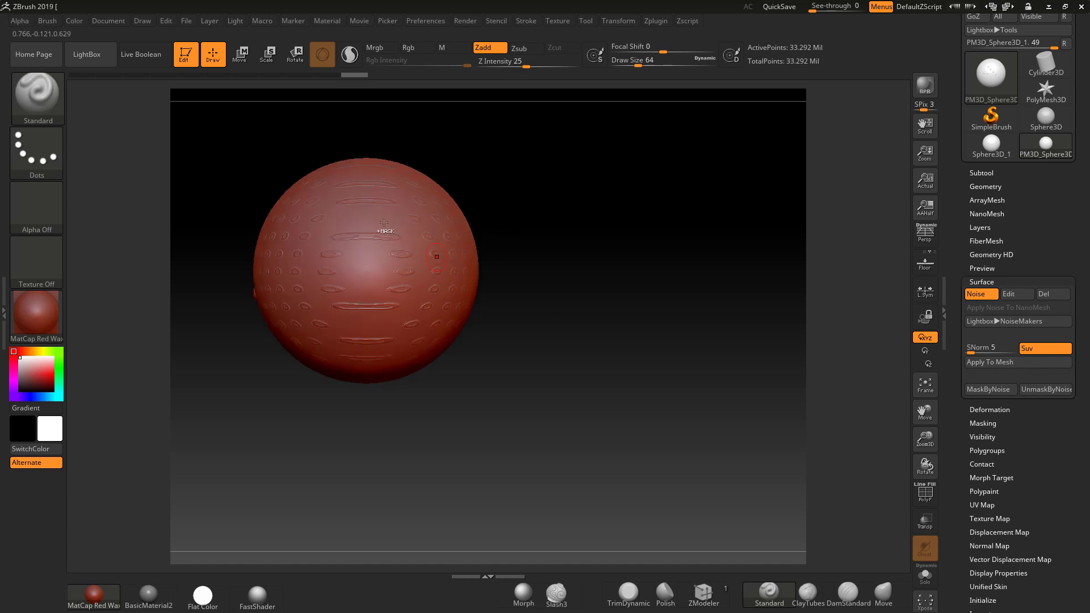
mouse_move(268, 158)
ctrl+mouse_down()
mouse_move(470, 385)
mouse_move(578, 459)
mouse_move(559, 459)
ctrl+mouse_up()
drag(615, 436, 818, 297)
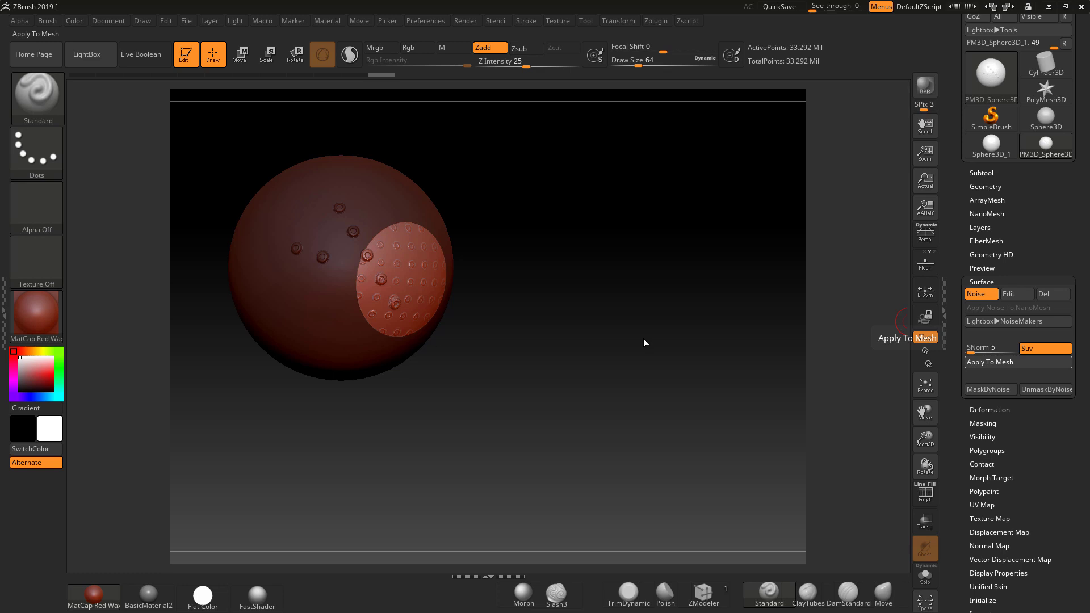
Apply the surface noise to the mesh within the unmasked patch and clear the mask.
key(ctrl)
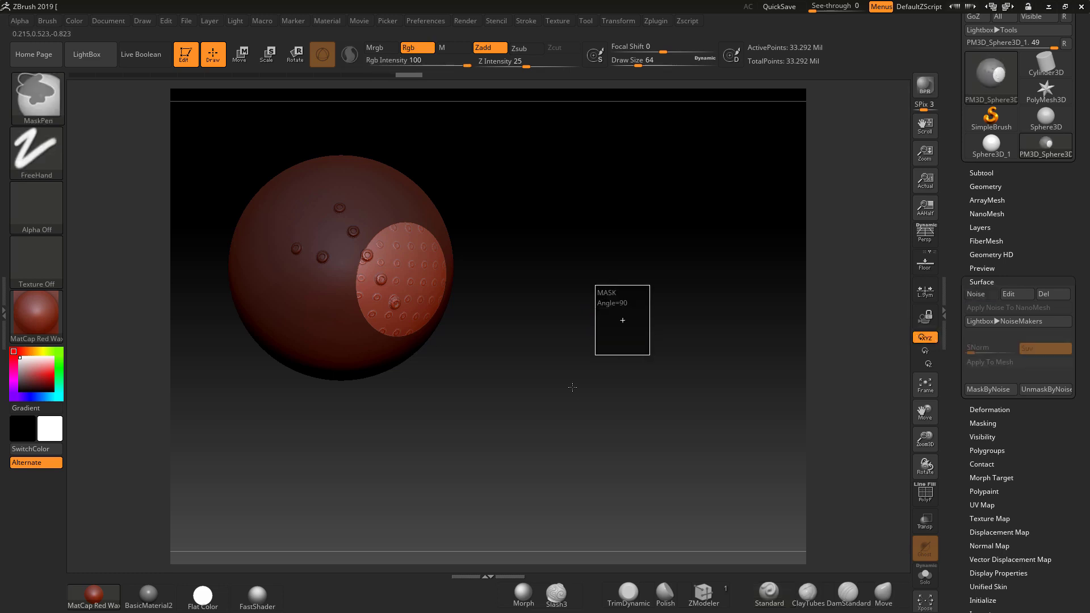
ctrl+drag(573, 387, 570, 362)
mouse_move(632, 398)
alt+mouse_down()
mouse_move(636, 409)
mouse_move(751, 410)
mouse_move(747, 401)
alt+mouse_up()
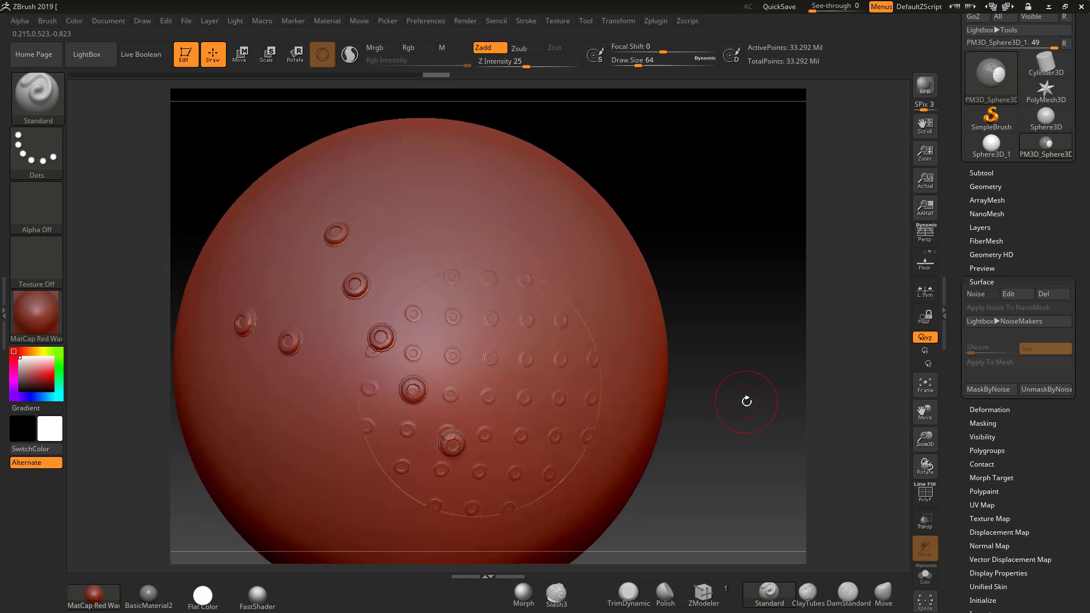